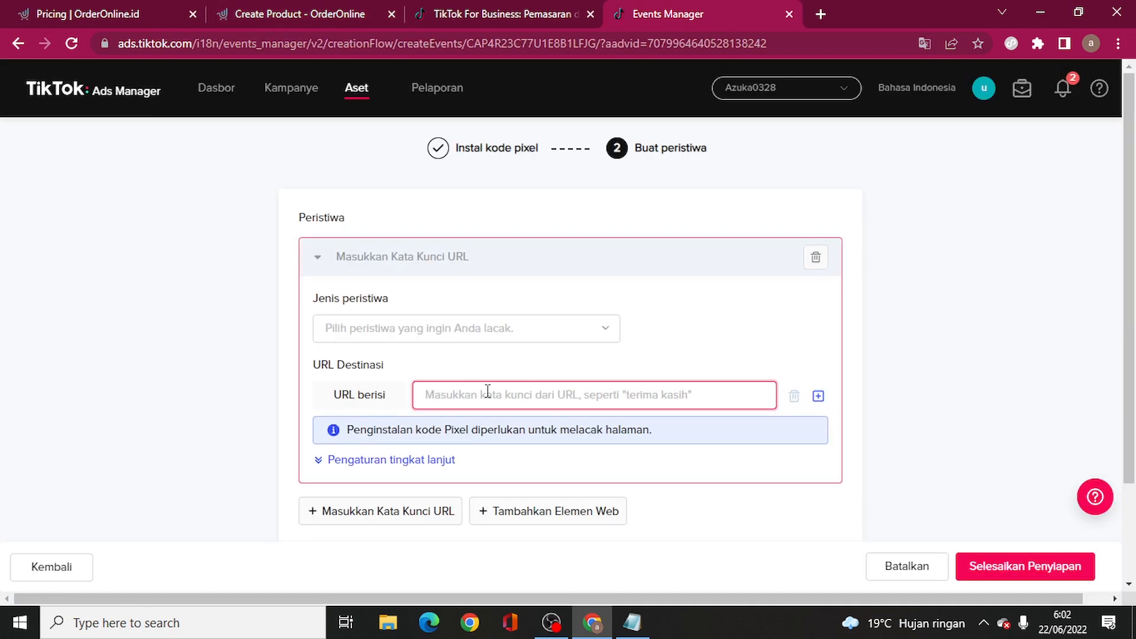
{"action": "left_click", "coordinate": [487, 391]}
{"action": "type", "text": "https://azukahijab.orderonline.id/bergomaryam"}
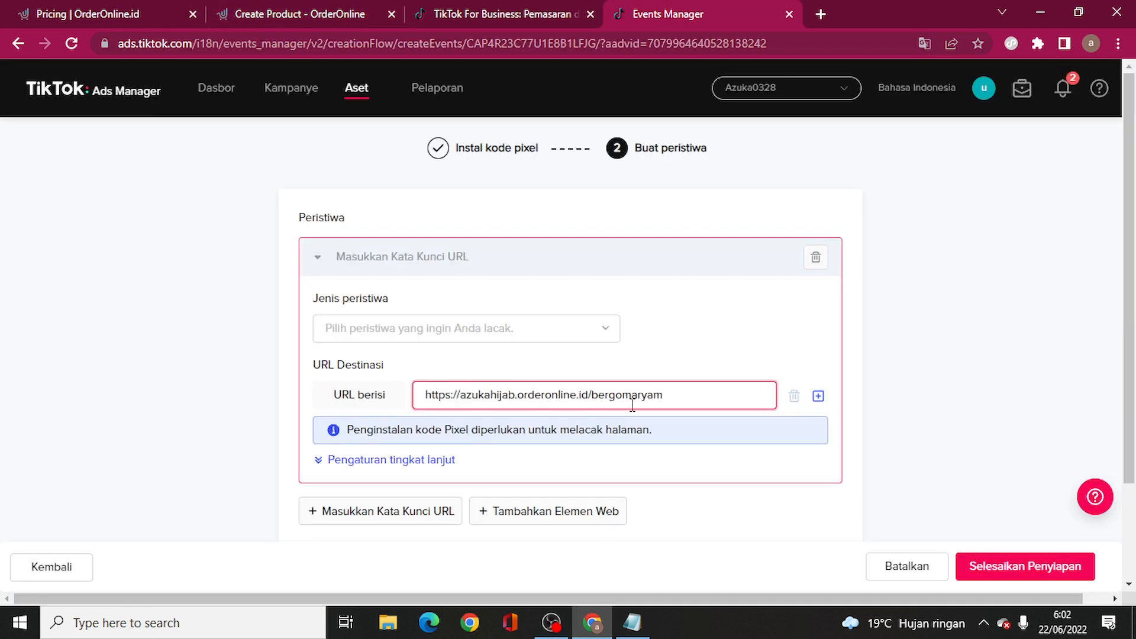
{"action": "left_click_drag", "start_coordinate": [674, 396], "coordinate": [590, 391]}
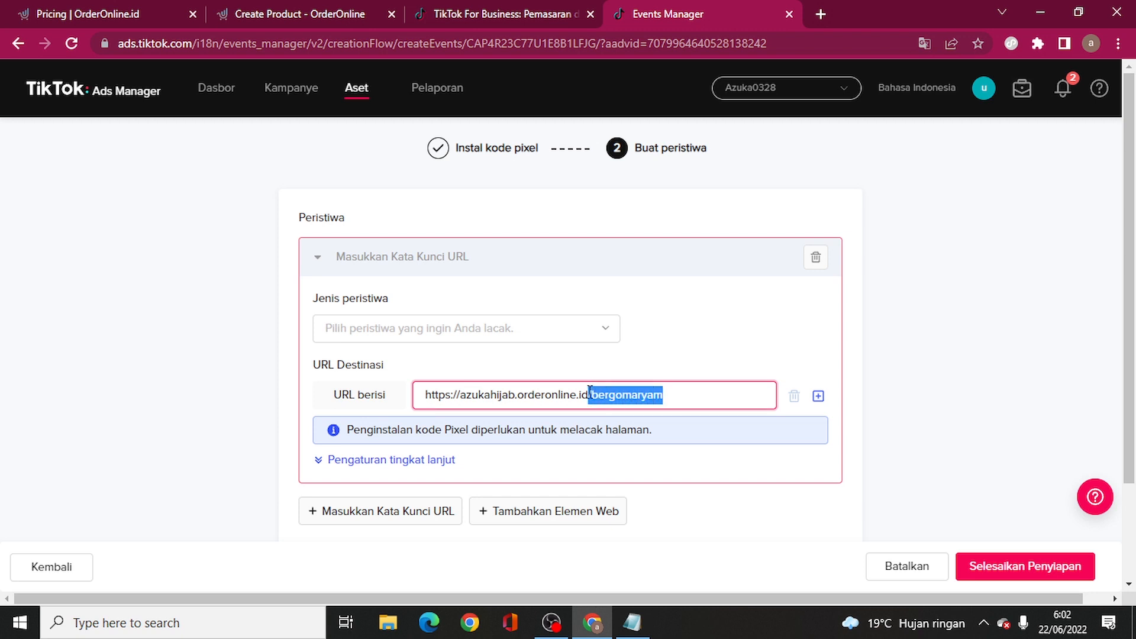
{"action": "key", "text": "BackSpace"}
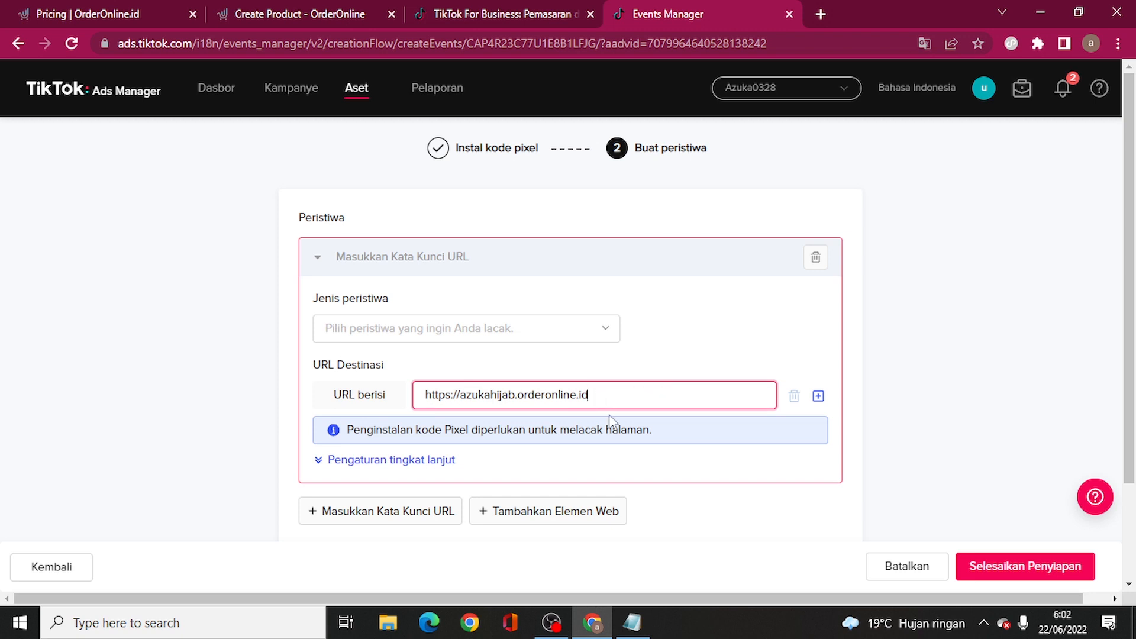
{"action": "left_click", "coordinate": [634, 373]}
{"action": "left_click_drag", "start_coordinate": [623, 385], "coordinate": [424, 396]}
{"action": "key", "text": "ctrl+v"}
{"action": "left_click", "coordinate": [482, 12]}
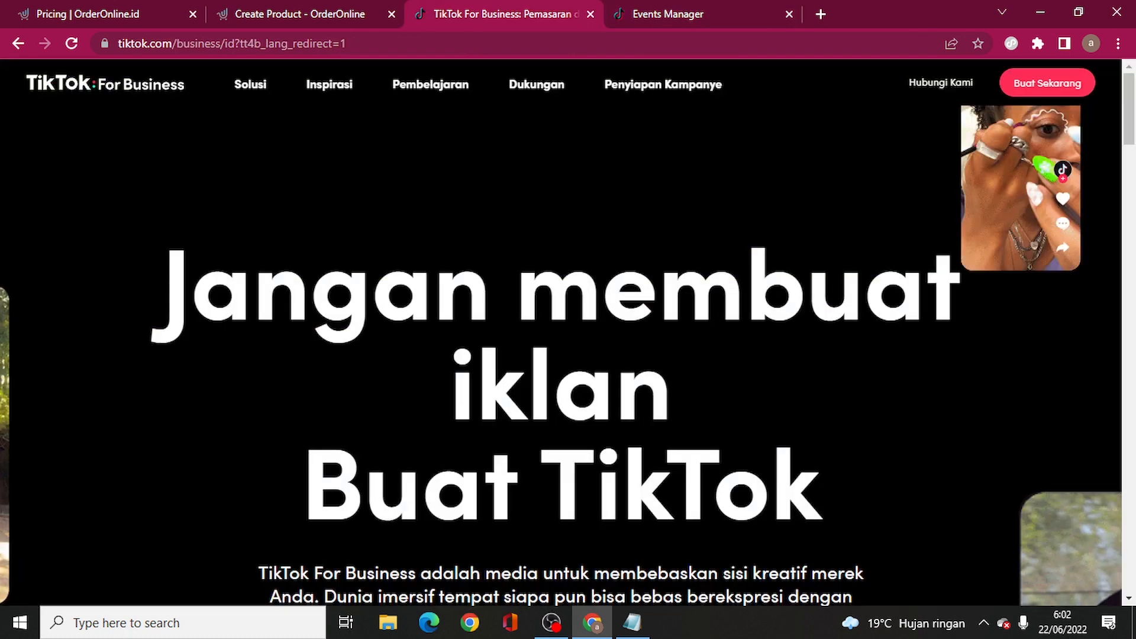
- Bring up the Create Product - OrderOnline success page
{"action": "left_click", "coordinate": [276, 8]}
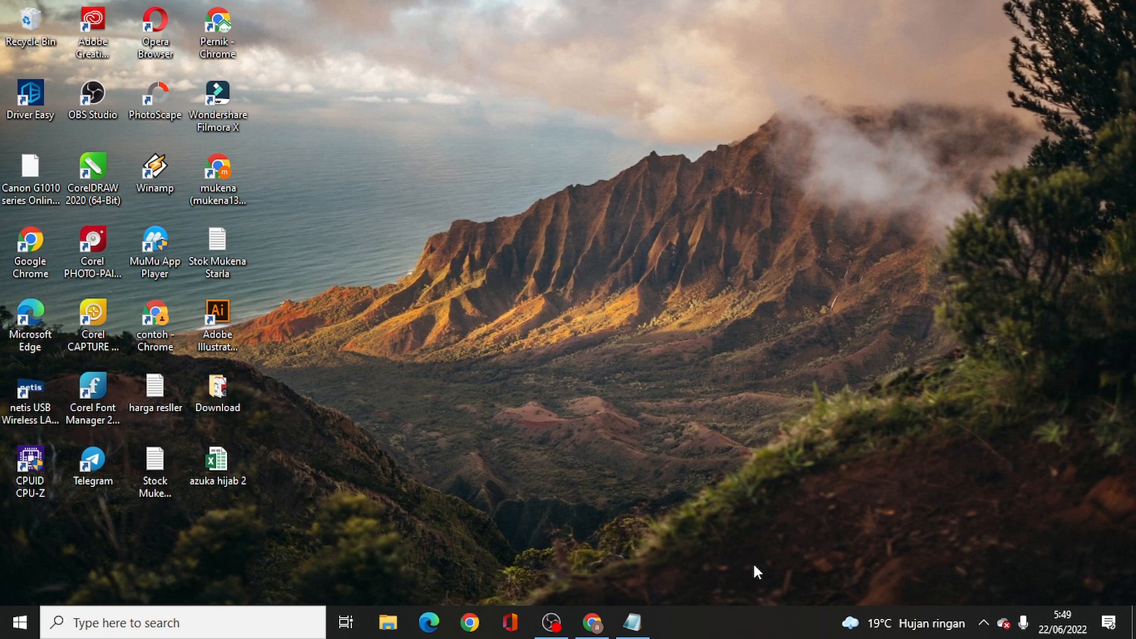
- Restore Chrome on orderonline.id and browse its sales features and payment methods, returning to the top
{"action": "left_click", "coordinate": [592, 621]}
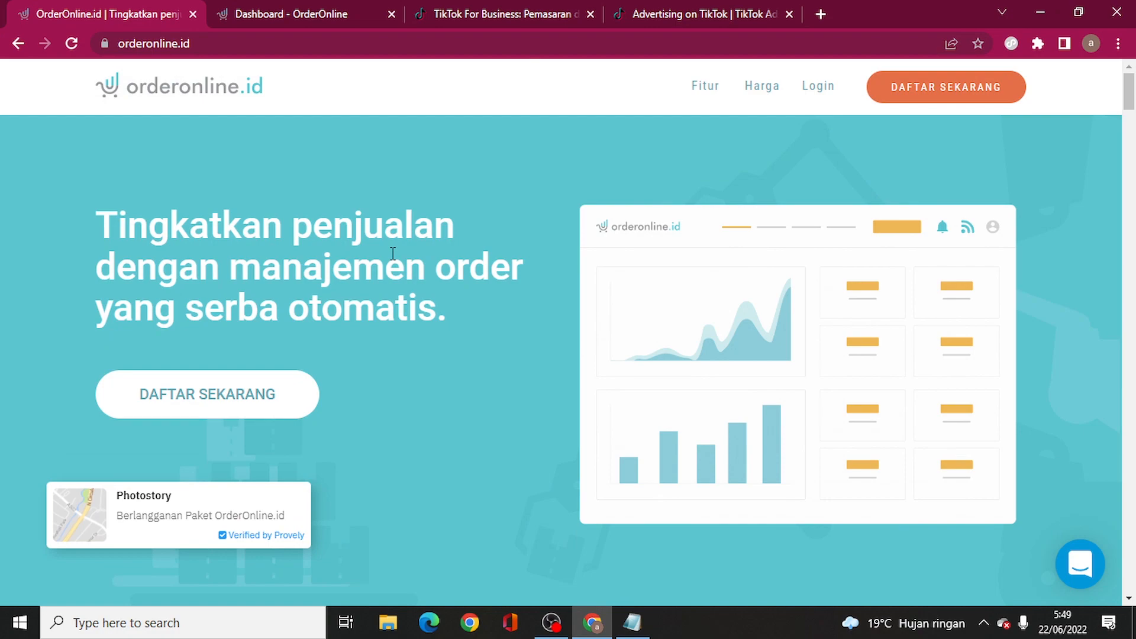
{"action": "scroll", "coordinate": [392, 253], "scroll_direction": "down", "scroll_amount": 10}
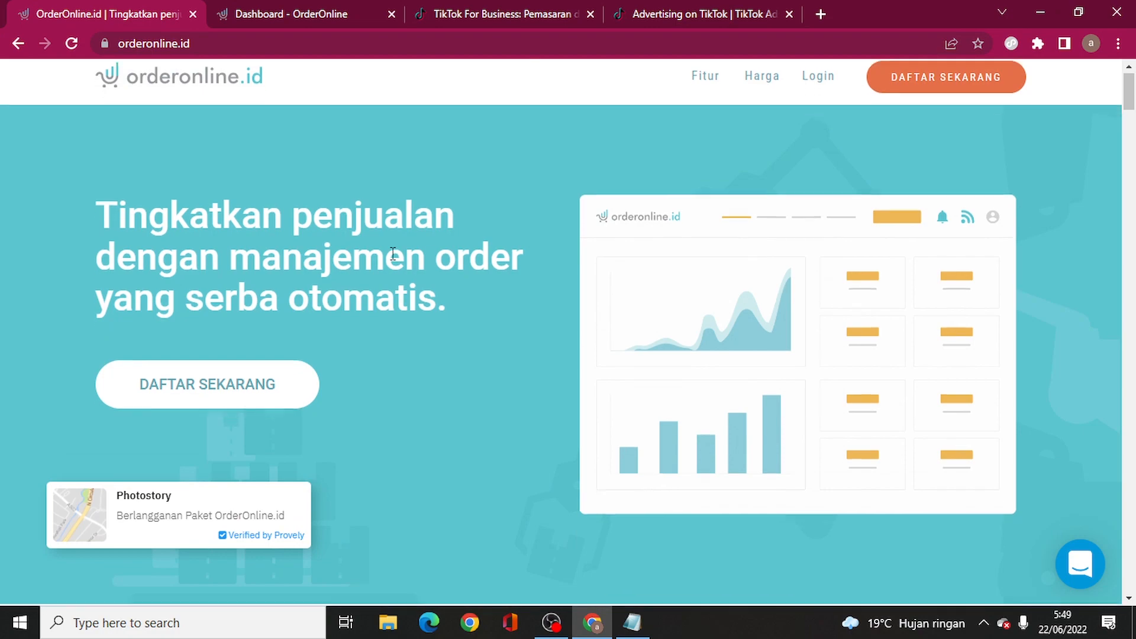
{"action": "scroll", "coordinate": [389, 266], "scroll_direction": "down", "scroll_amount": 5}
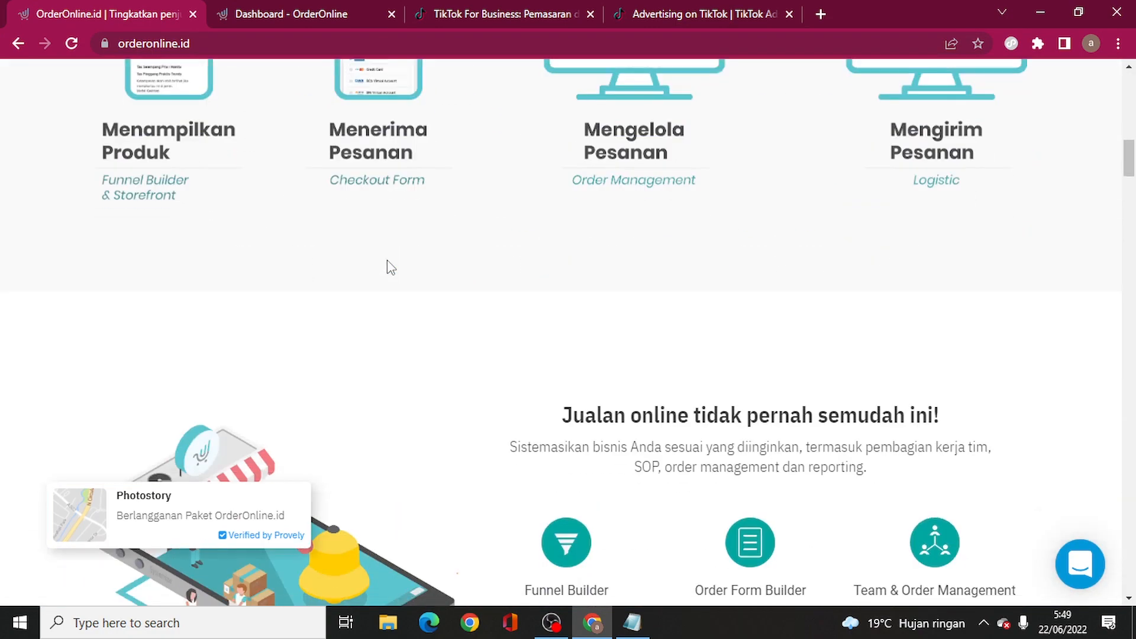
{"action": "scroll", "coordinate": [389, 267], "scroll_direction": "up", "scroll_amount": 14}
{"action": "scroll", "coordinate": [389, 267], "scroll_direction": "down", "scroll_amount": 2}
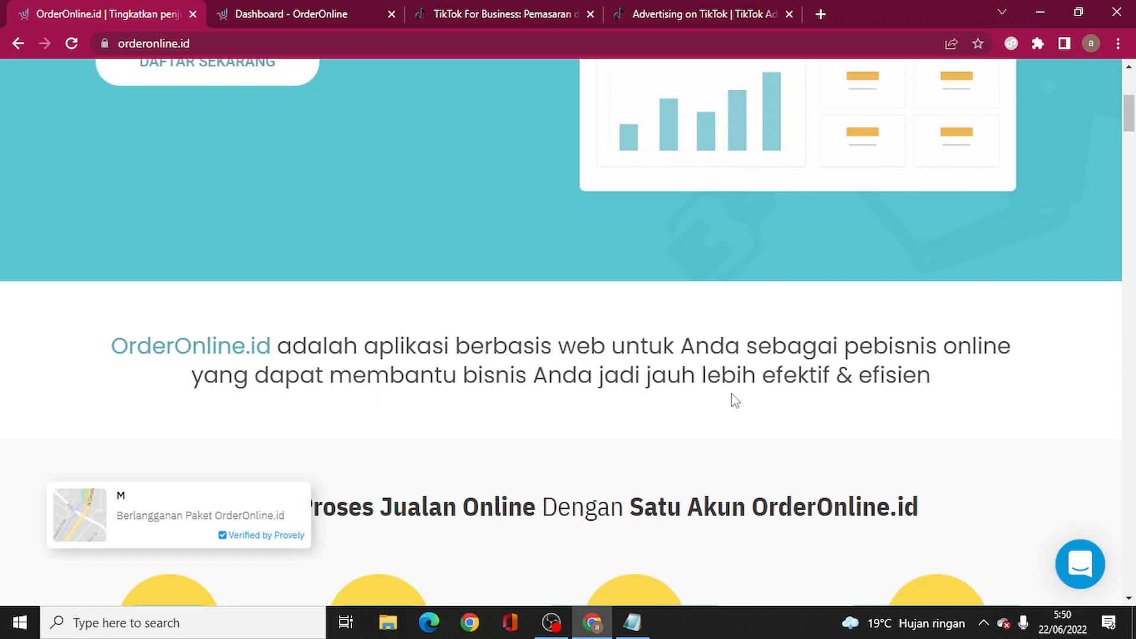
{"action": "scroll", "coordinate": [657, 351], "scroll_direction": "down", "scroll_amount": 2}
{"action": "scroll", "coordinate": [657, 351], "scroll_direction": "down", "scroll_amount": 5}
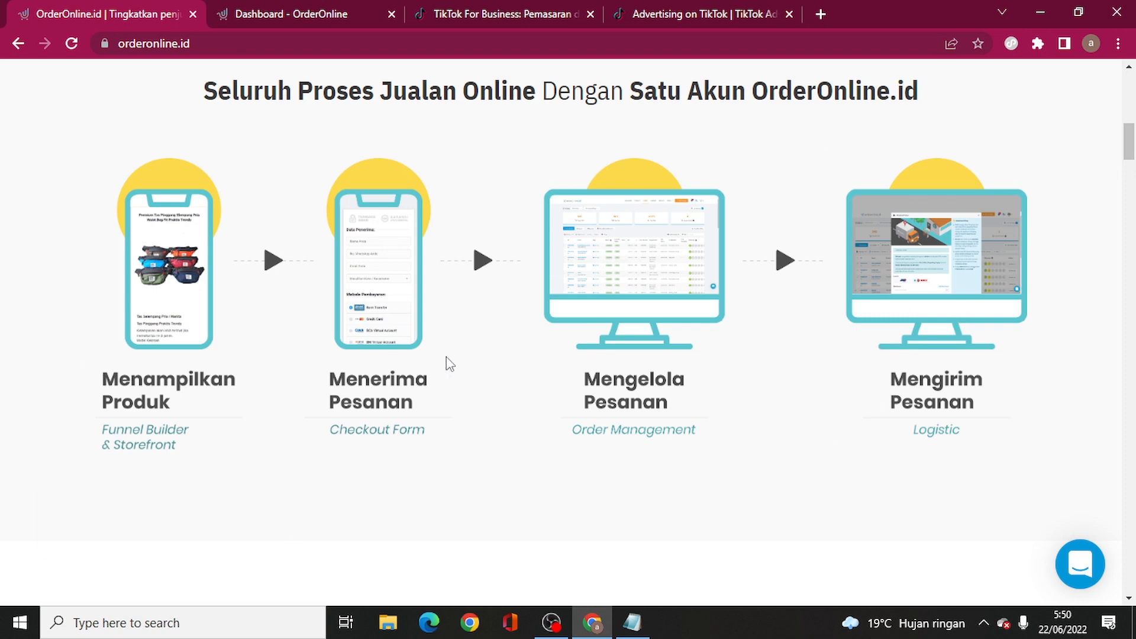
{"action": "scroll", "coordinate": [397, 338], "scroll_direction": "down", "scroll_amount": 5}
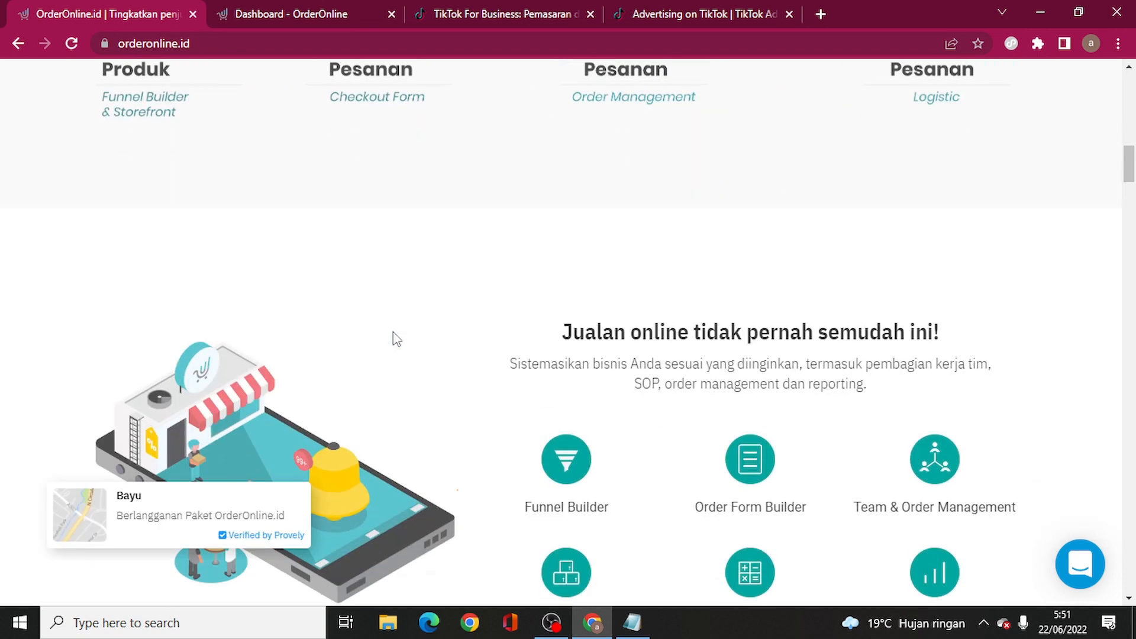
{"action": "scroll", "coordinate": [503, 367], "scroll_direction": "down", "scroll_amount": 4}
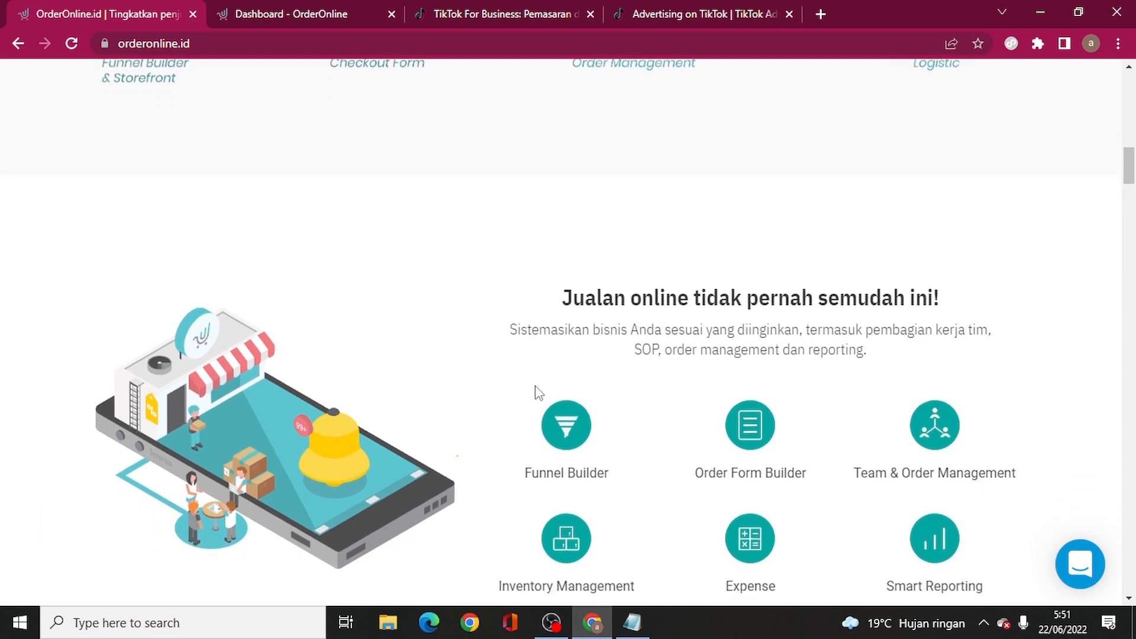
{"action": "scroll", "coordinate": [489, 218], "scroll_direction": "down", "scroll_amount": 15}
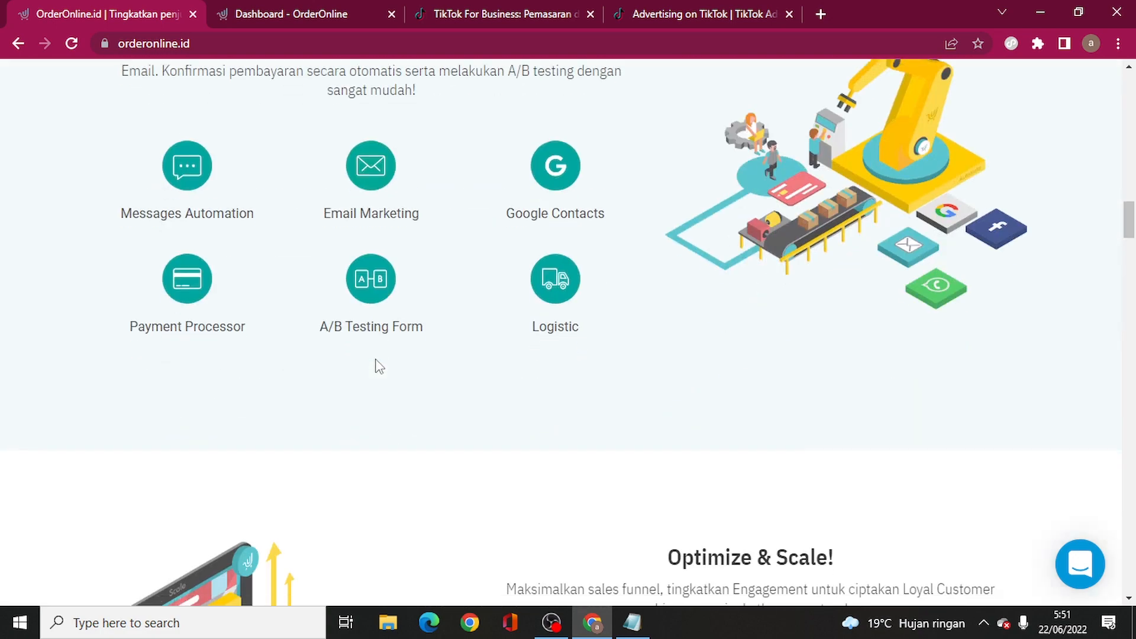
{"action": "scroll", "coordinate": [744, 333], "scroll_direction": "down", "scroll_amount": 12}
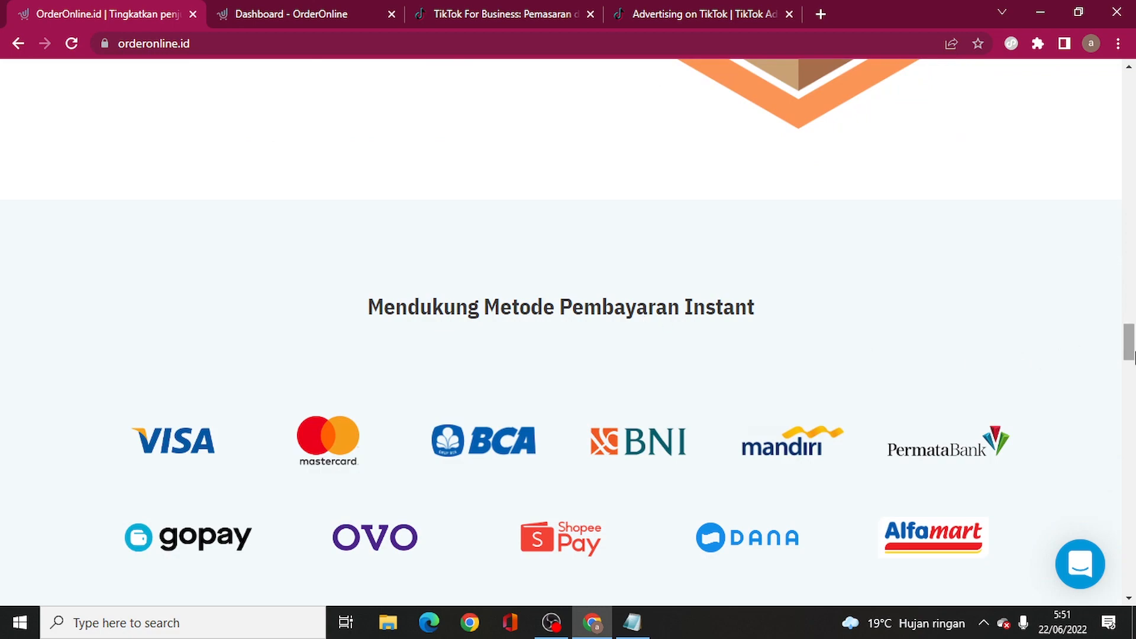
{"action": "left_click_drag", "start_coordinate": [1129, 342], "coordinate": [1127, 121]}
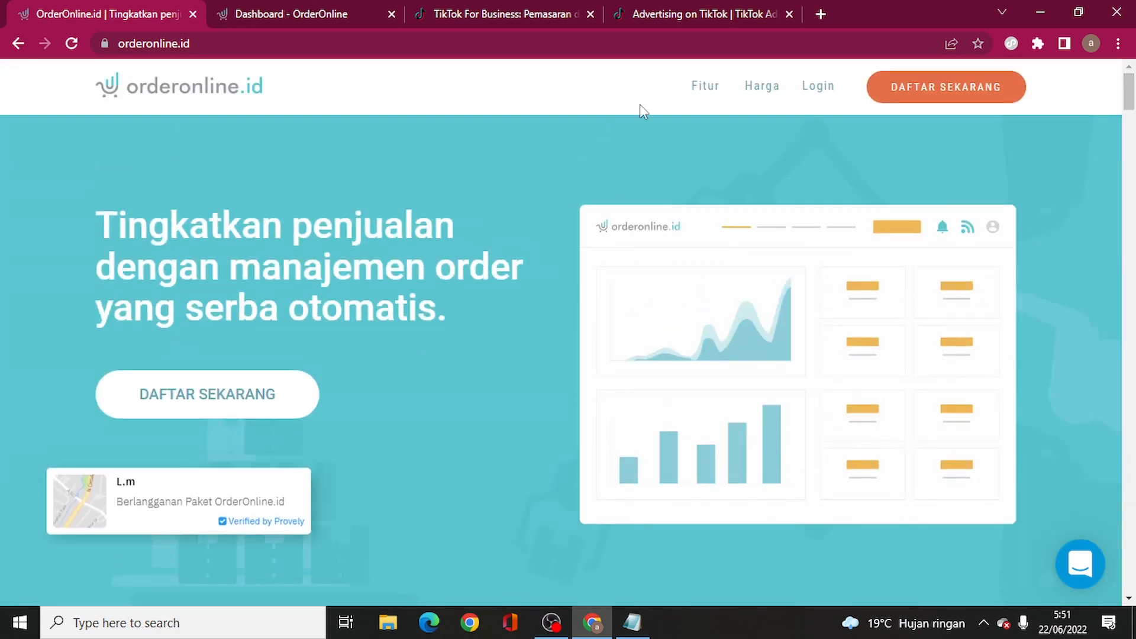
- Open the Harga pricing page and view the 12-month (Tahunan) plan prices
{"action": "left_click", "coordinate": [769, 92]}
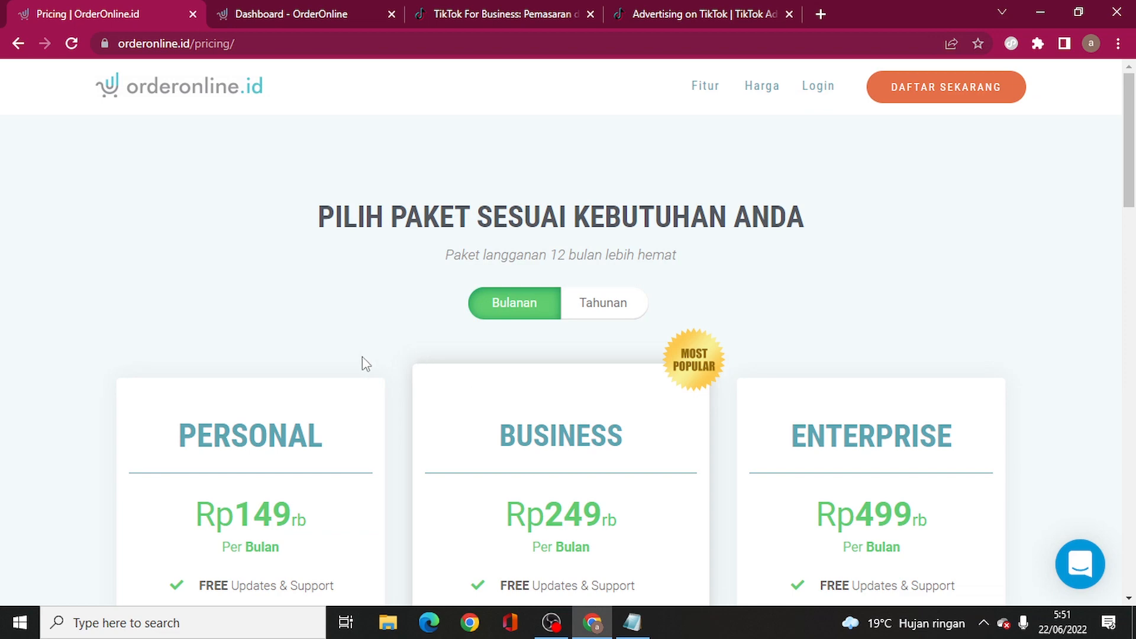
{"action": "scroll", "coordinate": [355, 361], "scroll_direction": "down", "scroll_amount": 4}
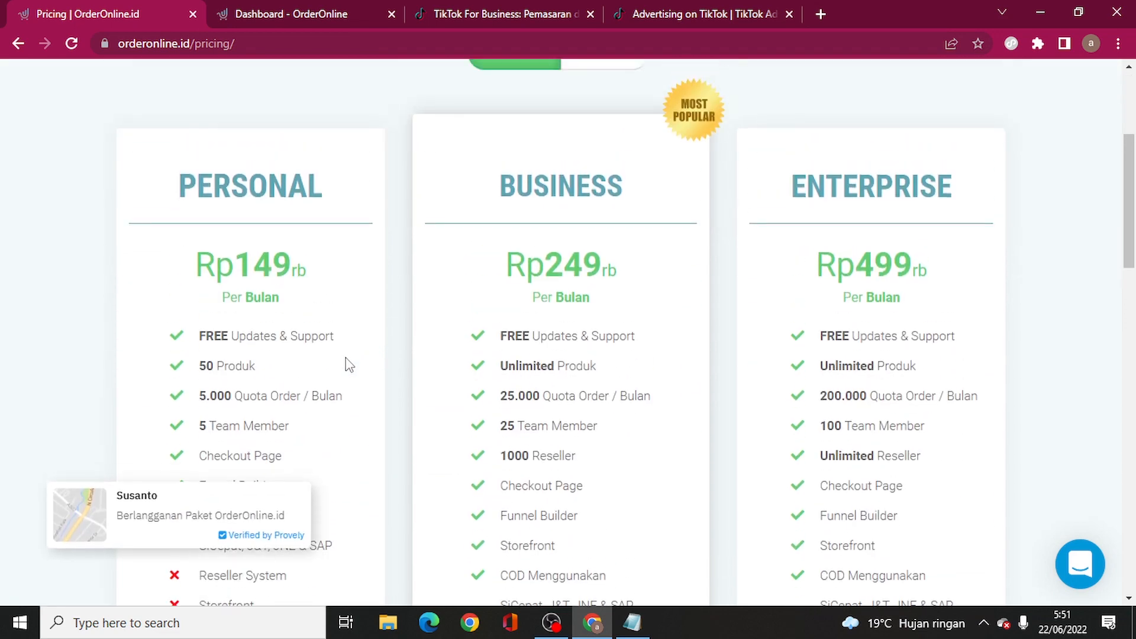
{"action": "scroll", "coordinate": [418, 281], "scroll_direction": "up", "scroll_amount": 4}
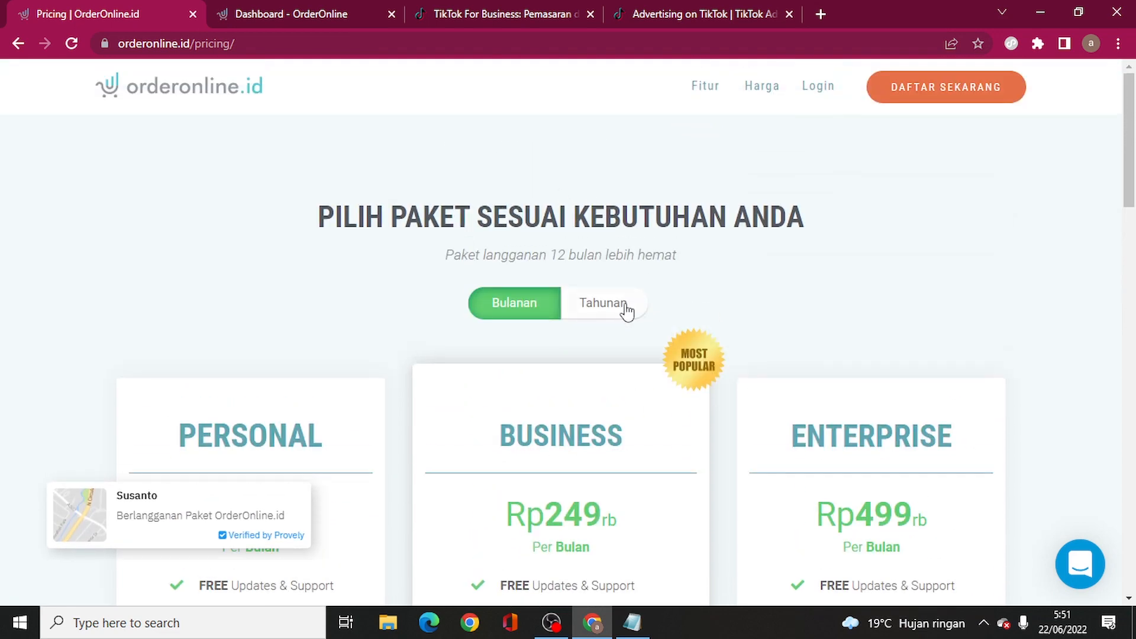
{"action": "left_click", "coordinate": [597, 304]}
{"action": "scroll", "coordinate": [353, 331], "scroll_direction": "down", "scroll_amount": 4}
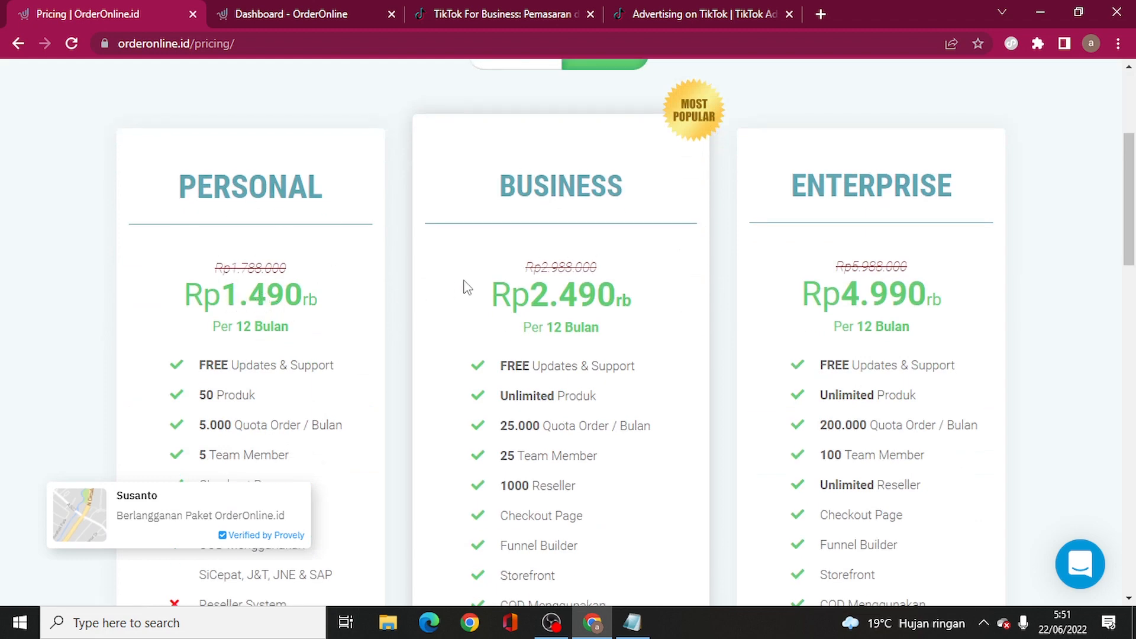
{"action": "scroll", "coordinate": [468, 288], "scroll_direction": "down", "scroll_amount": 3}
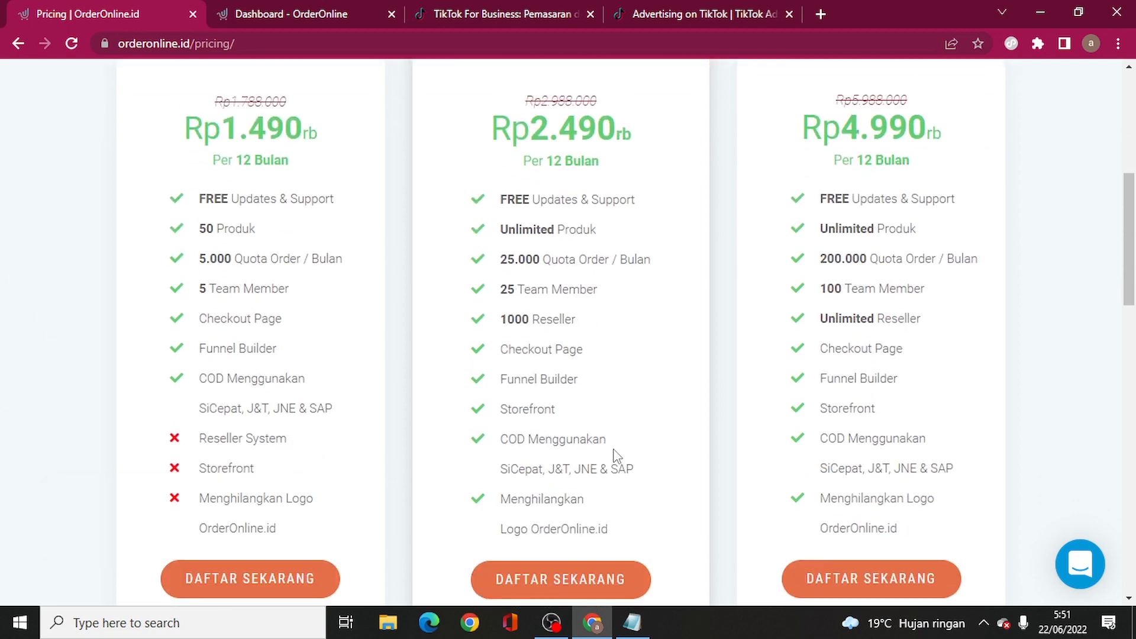
{"action": "scroll", "coordinate": [394, 462], "scroll_direction": "up", "scroll_amount": 1}
{"action": "scroll", "coordinate": [459, 400], "scroll_direction": "up", "scroll_amount": 4}
{"action": "scroll", "coordinate": [327, 385], "scroll_direction": "down", "scroll_amount": 3}
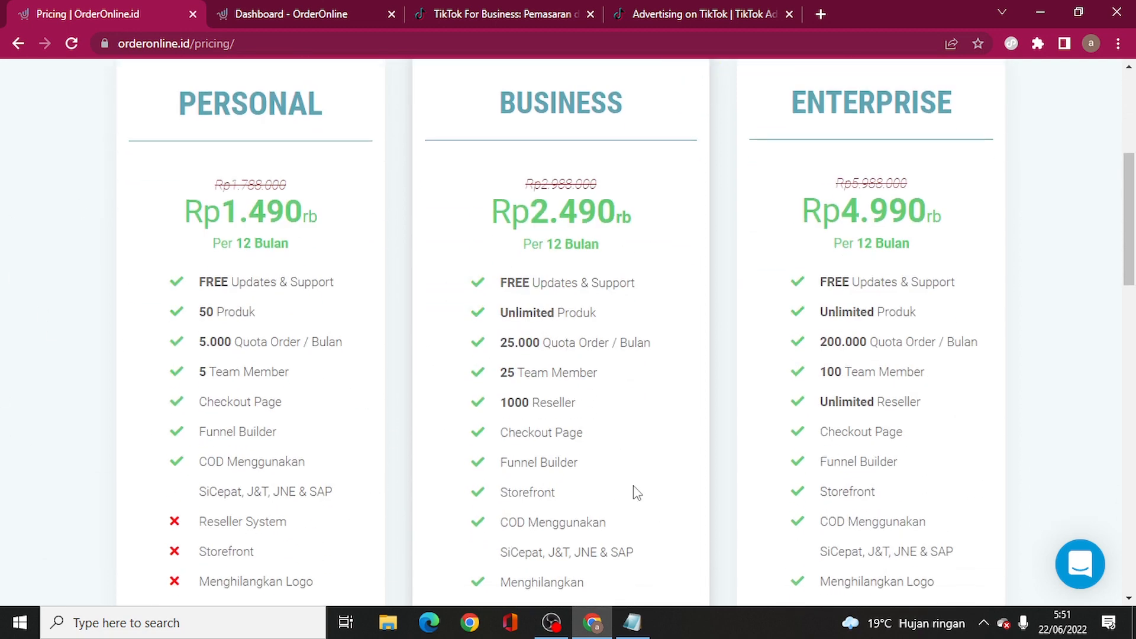
{"action": "scroll", "coordinate": [468, 393], "scroll_direction": "up", "scroll_amount": 4}
- Switch back to monthly prices: Personal Rp149rb, Business Rp249rb, Enterprise Rp499rb
{"action": "left_click", "coordinate": [506, 220]}
{"action": "scroll", "coordinate": [390, 335], "scroll_direction": "down", "scroll_amount": 3}
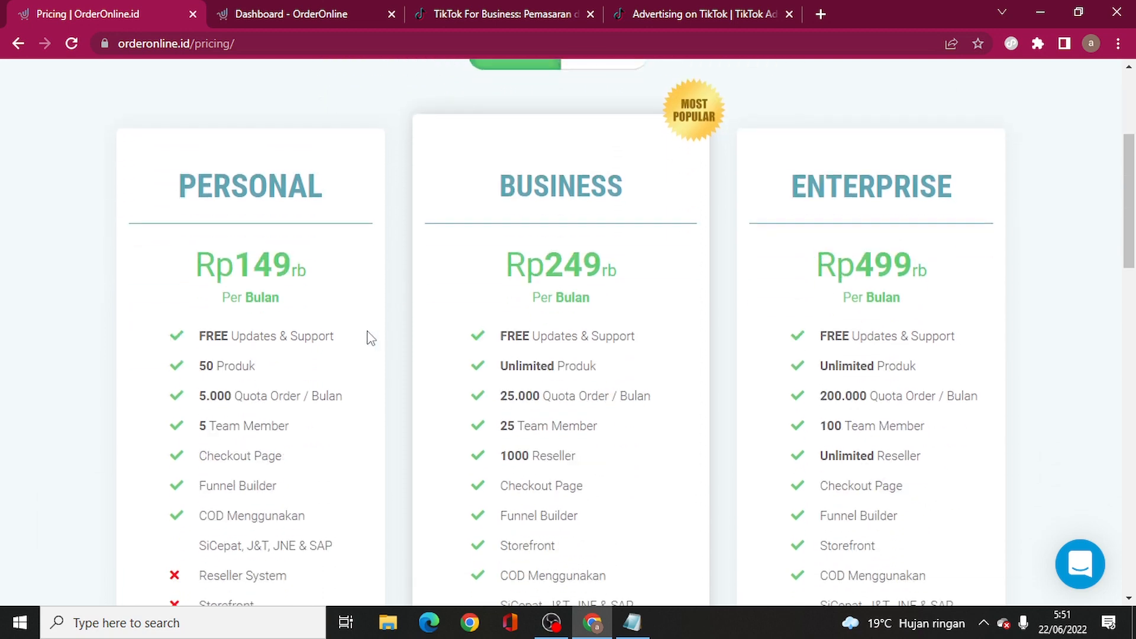
{"action": "left_click_drag", "start_coordinate": [240, 268], "coordinate": [306, 277]}
{"action": "left_click", "coordinate": [304, 300]}
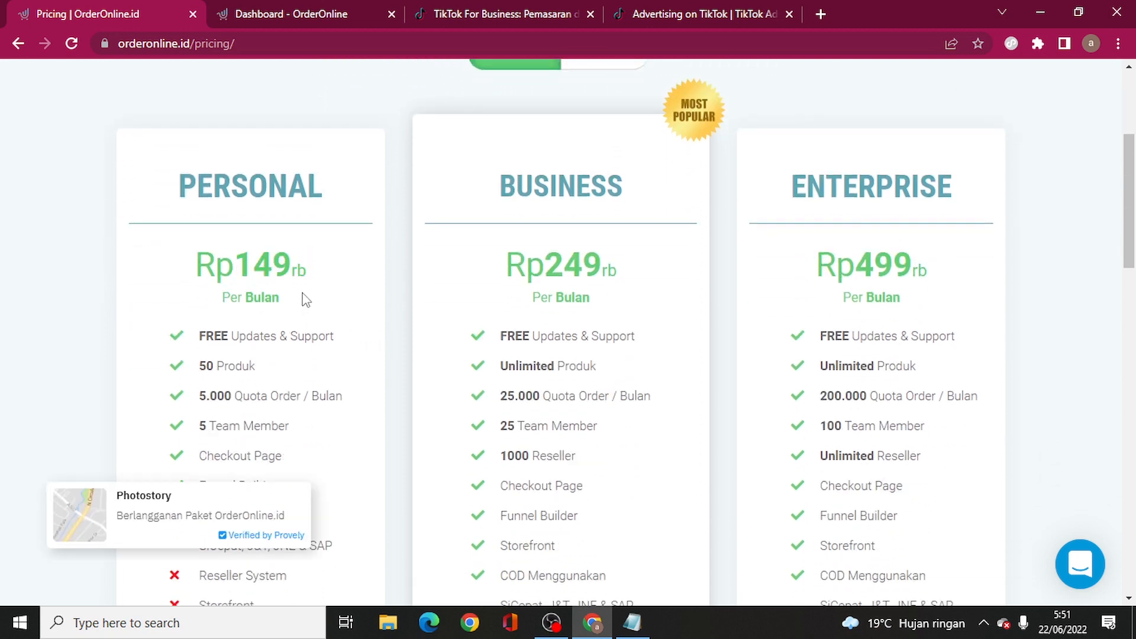
{"action": "left_click_drag", "start_coordinate": [237, 261], "coordinate": [307, 283]}
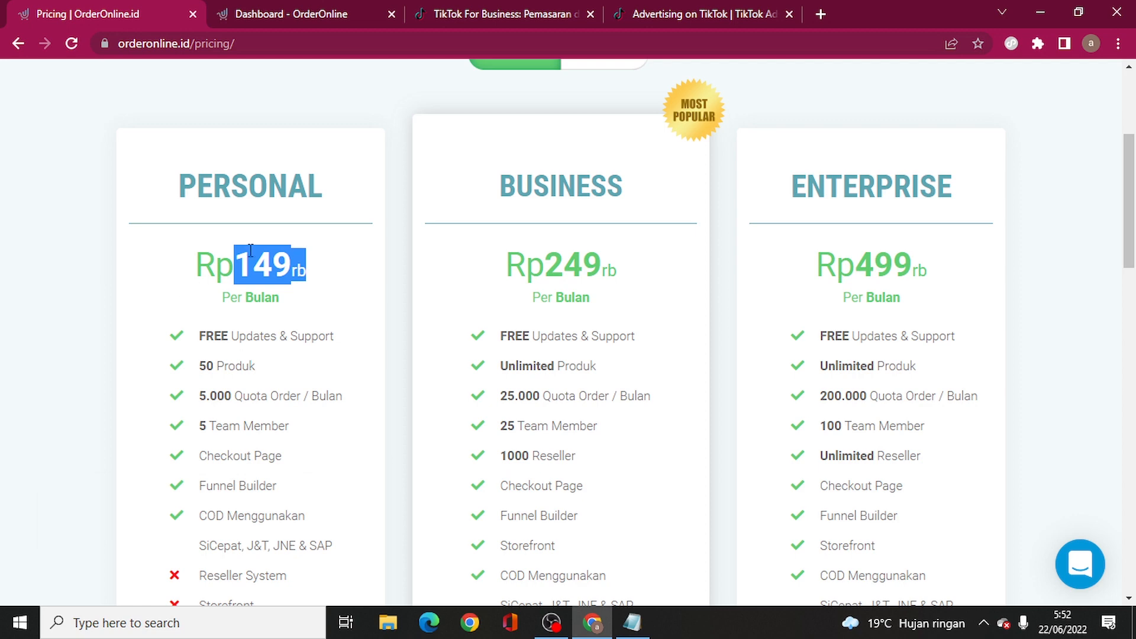
{"action": "scroll", "coordinate": [480, 301], "scroll_direction": "down", "scroll_amount": 4}
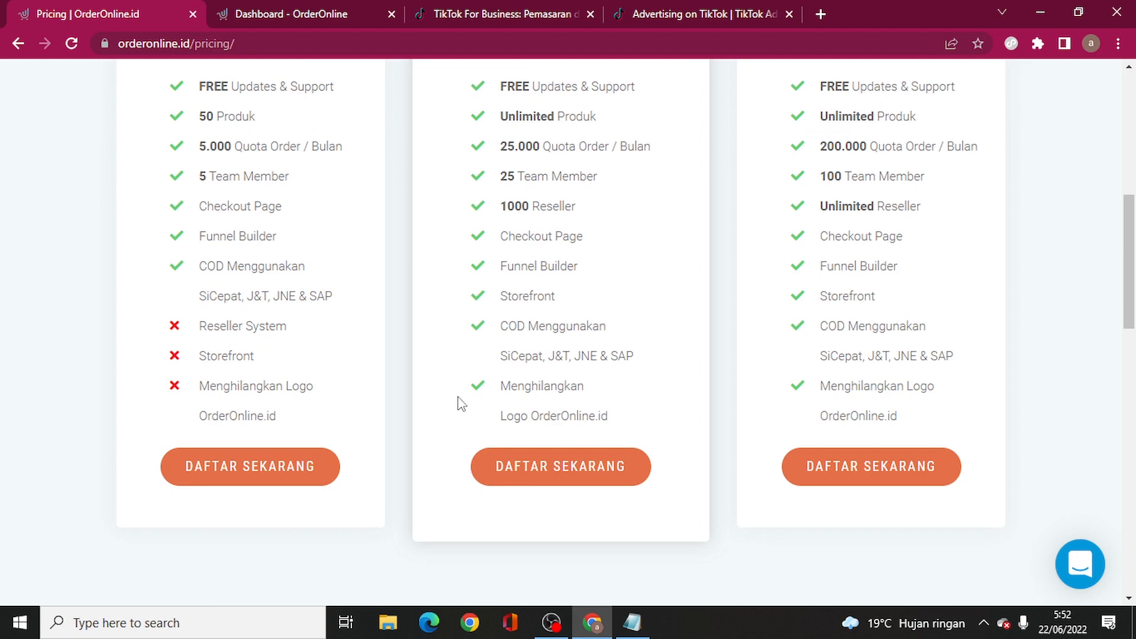
{"action": "scroll", "coordinate": [401, 434], "scroll_direction": "up", "scroll_amount": 8}
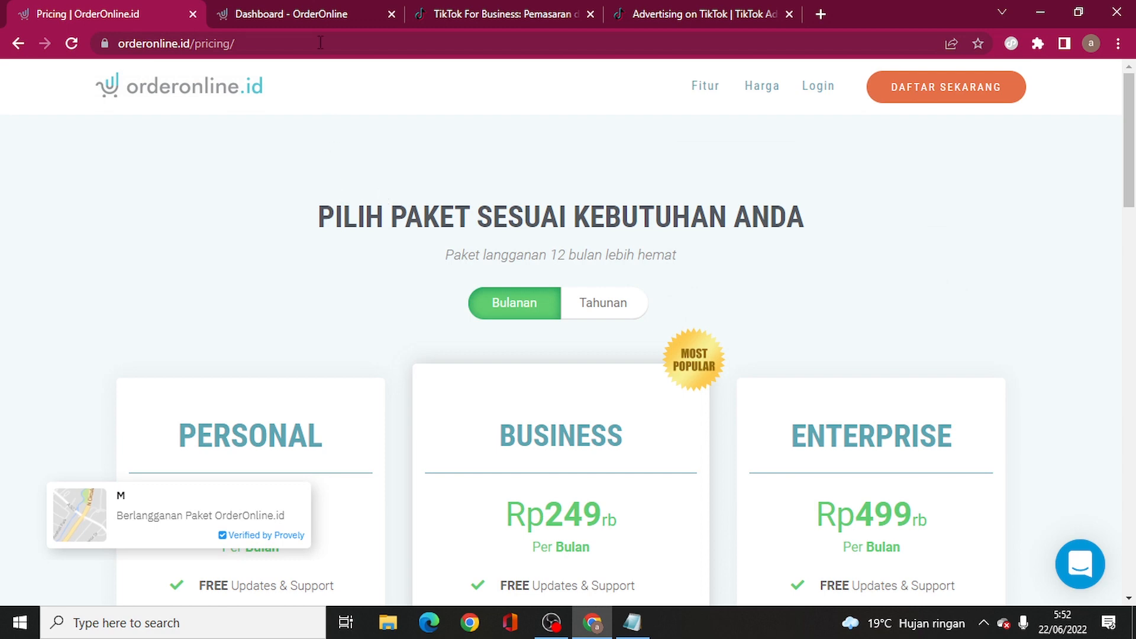
{"action": "left_click", "coordinate": [318, 12]}
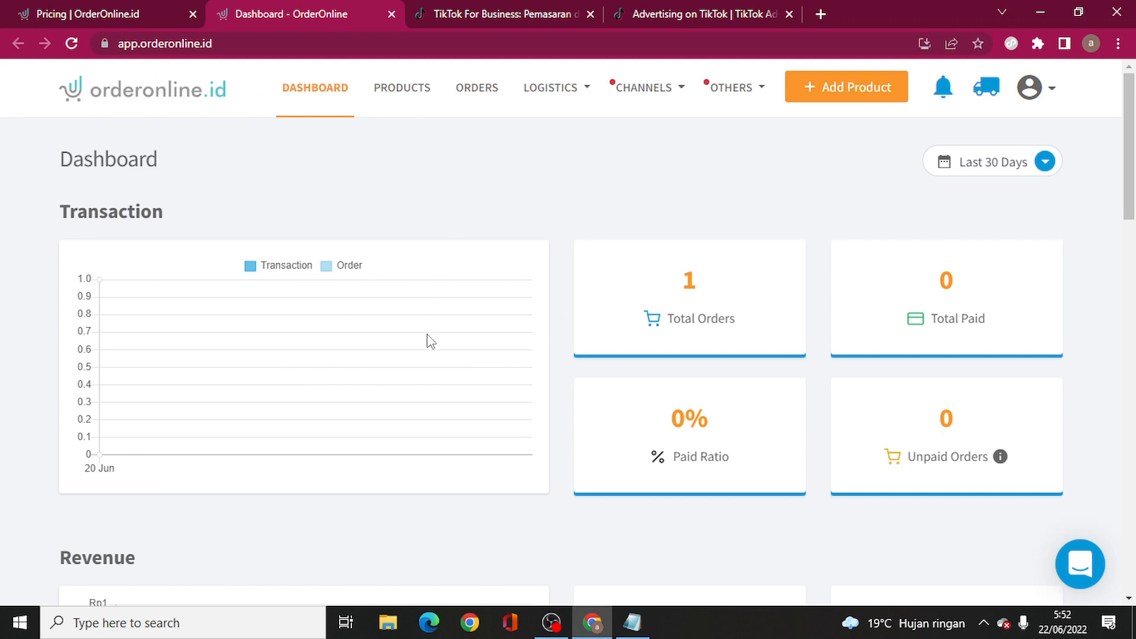
{"action": "scroll", "coordinate": [428, 346], "scroll_direction": "down", "scroll_amount": 5}
{"action": "scroll", "coordinate": [430, 351], "scroll_direction": "down", "scroll_amount": 15}
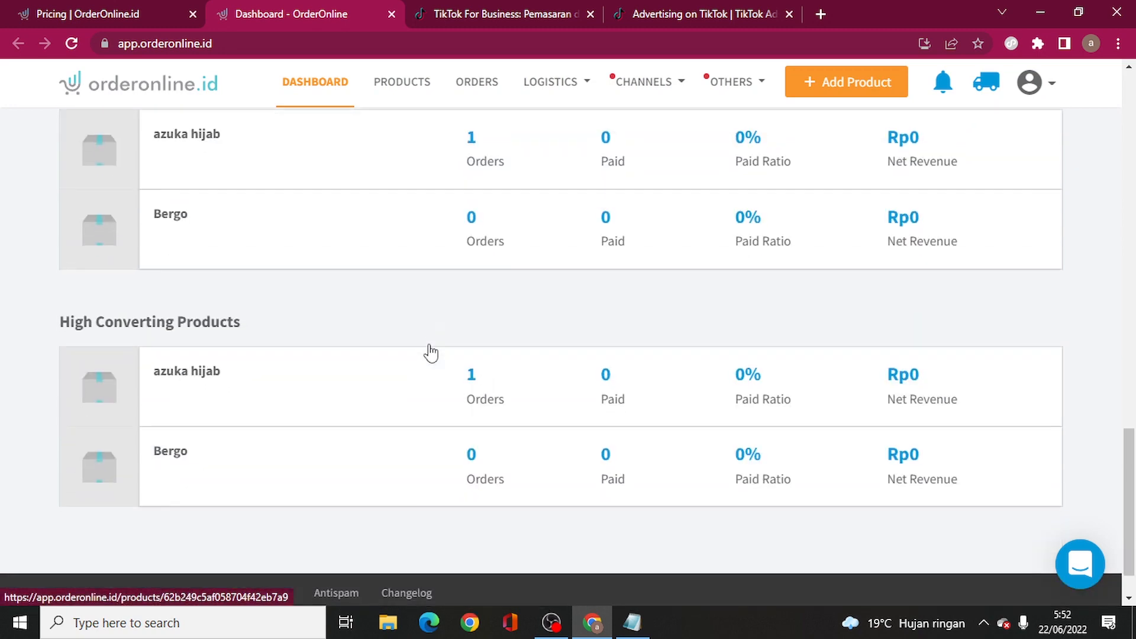
{"action": "scroll", "coordinate": [430, 352], "scroll_direction": "up", "scroll_amount": 20}
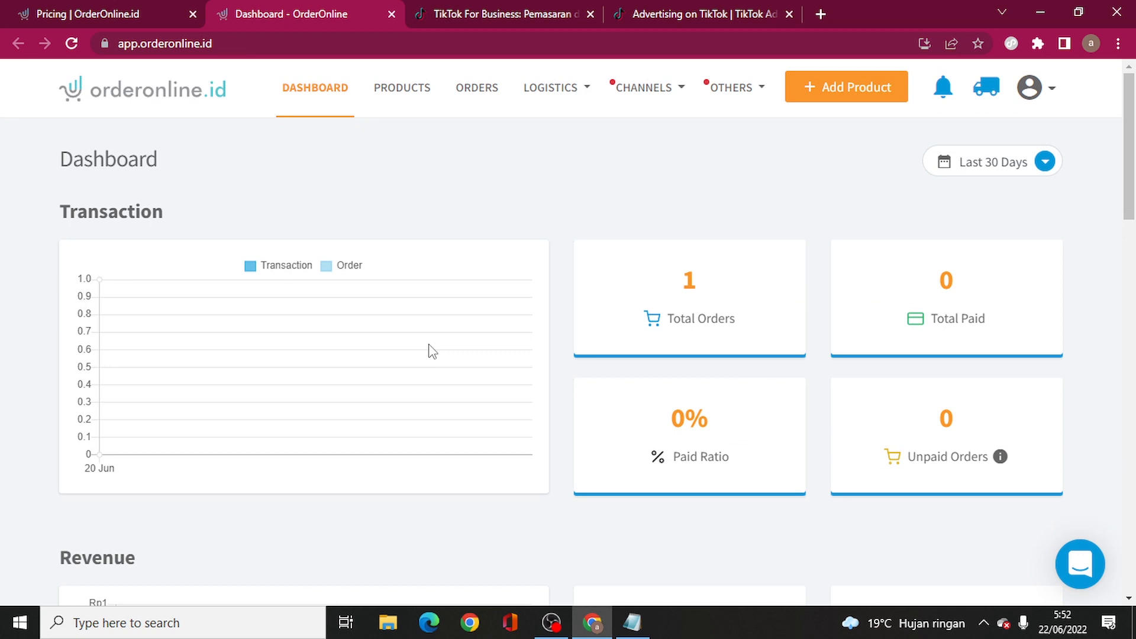
- Start a new product named bergomaryam with checkout URL bergomaryam and code Azuka Hijab
{"action": "left_click", "coordinate": [831, 88]}
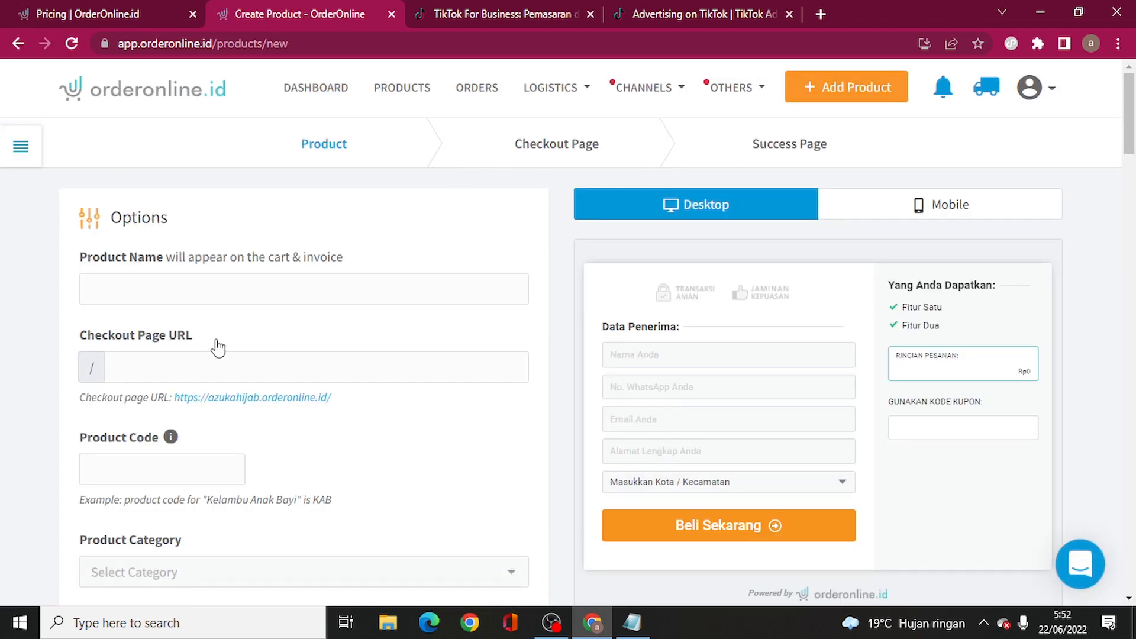
{"action": "left_click", "coordinate": [633, 90]}
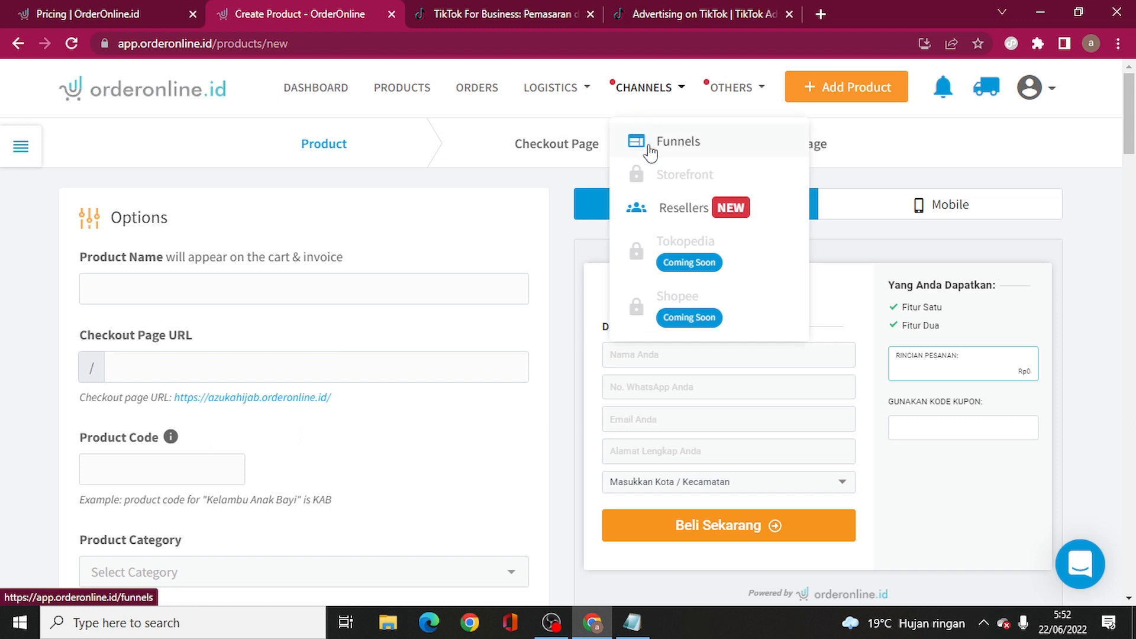
{"action": "left_click", "coordinate": [507, 188]}
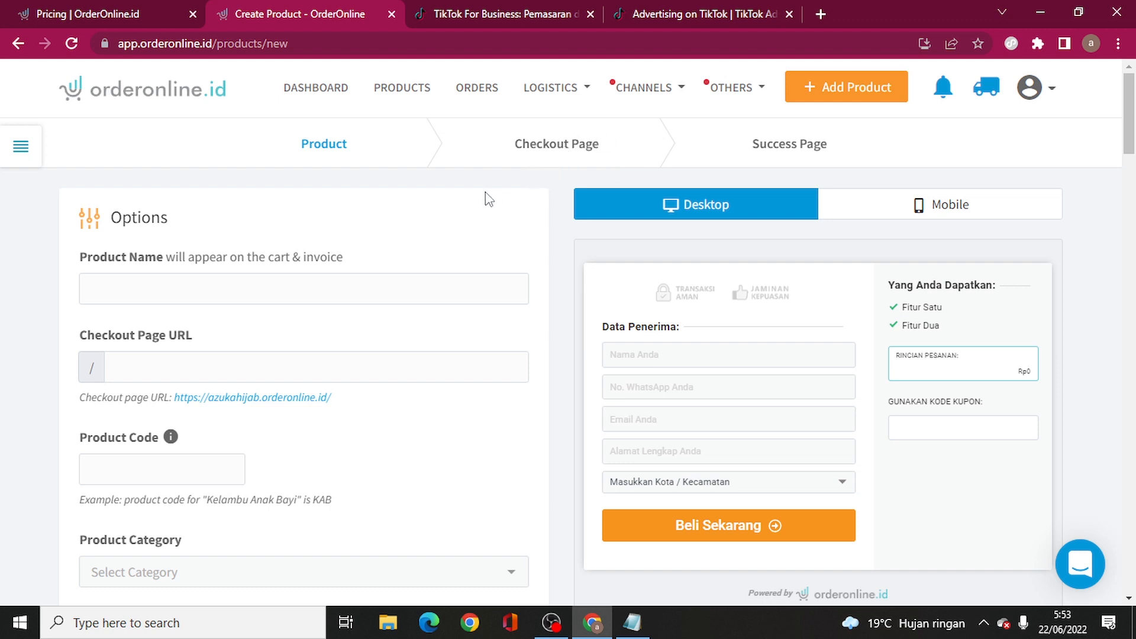
{"action": "scroll", "coordinate": [273, 277], "scroll_direction": "down", "scroll_amount": 1}
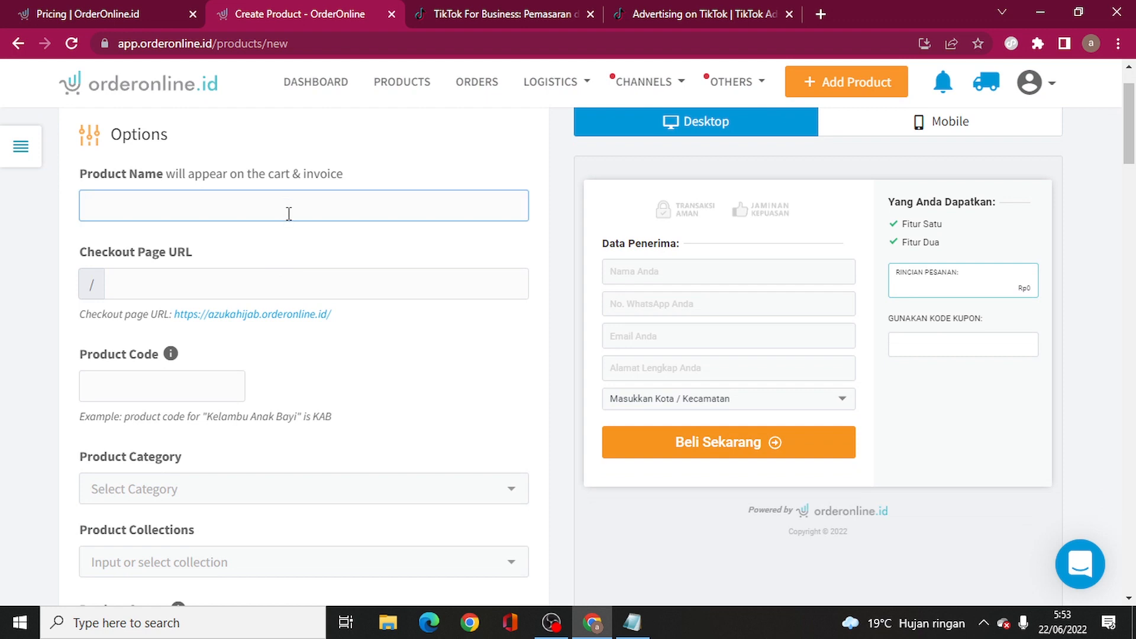
{"action": "type", "text": "bergomaryam"}
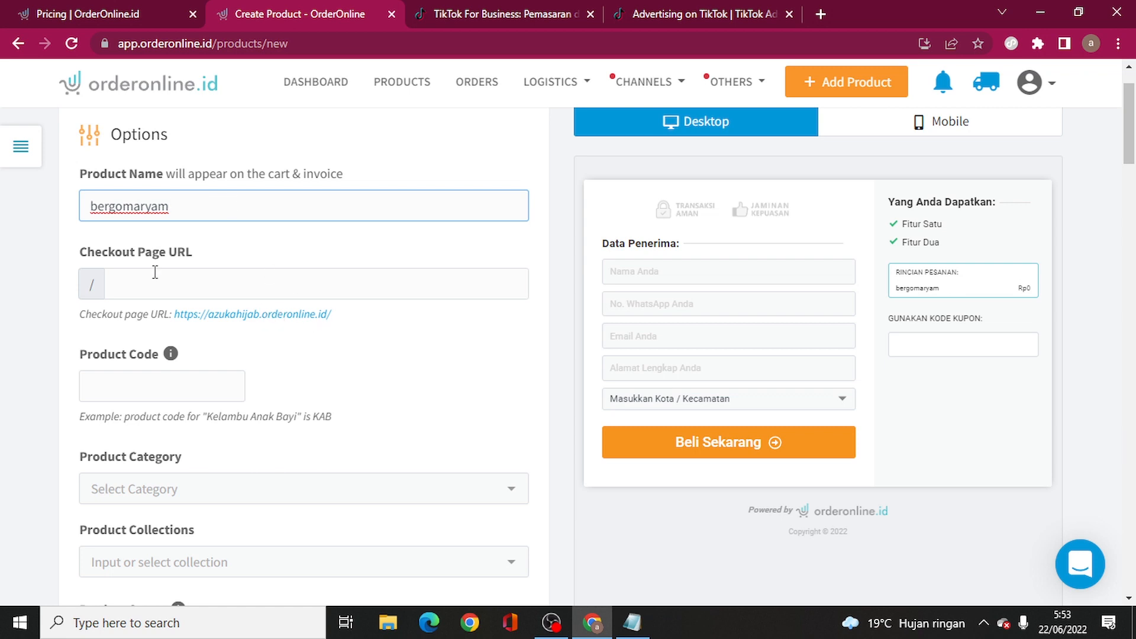
{"action": "left_click", "coordinate": [352, 284]}
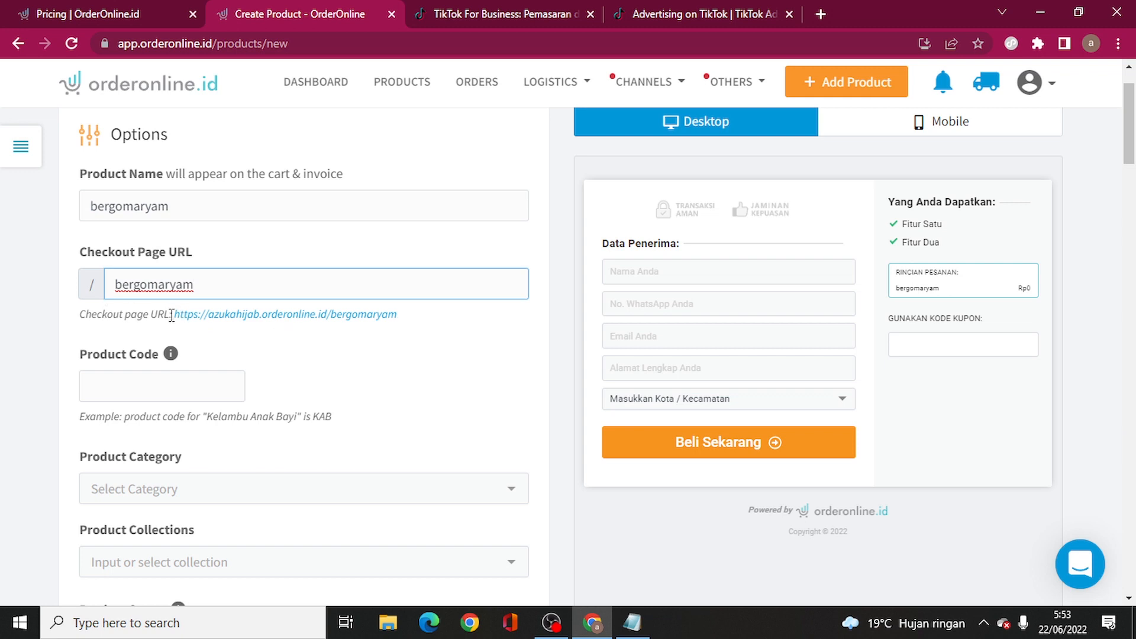
{"action": "scroll", "coordinate": [271, 343], "scroll_direction": "down", "scroll_amount": 3}
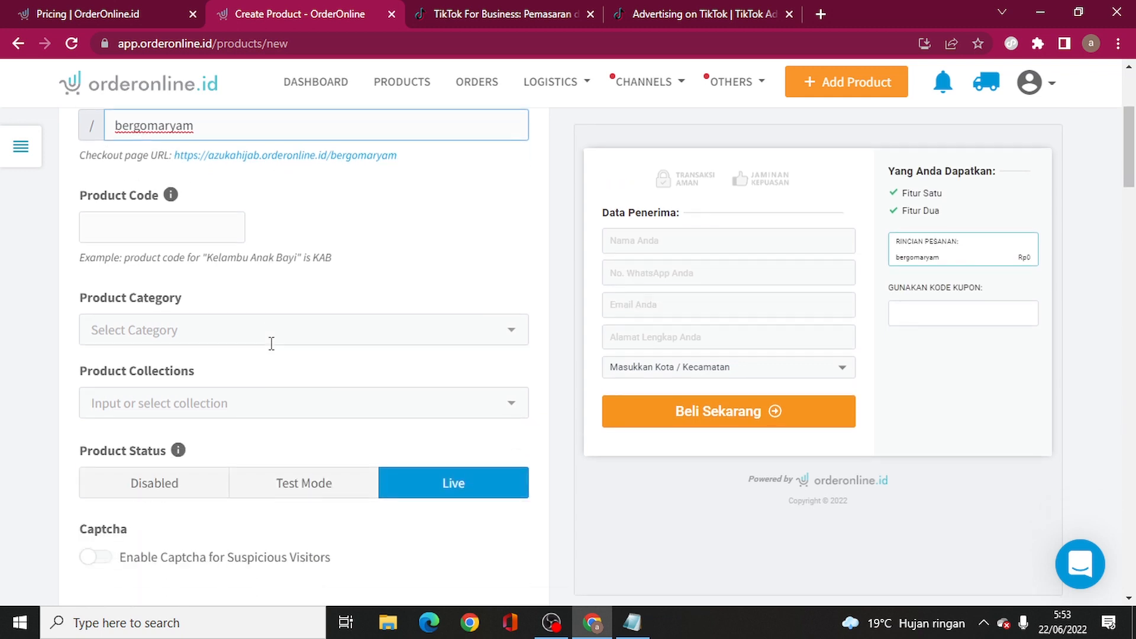
{"action": "left_click", "coordinate": [125, 223]}
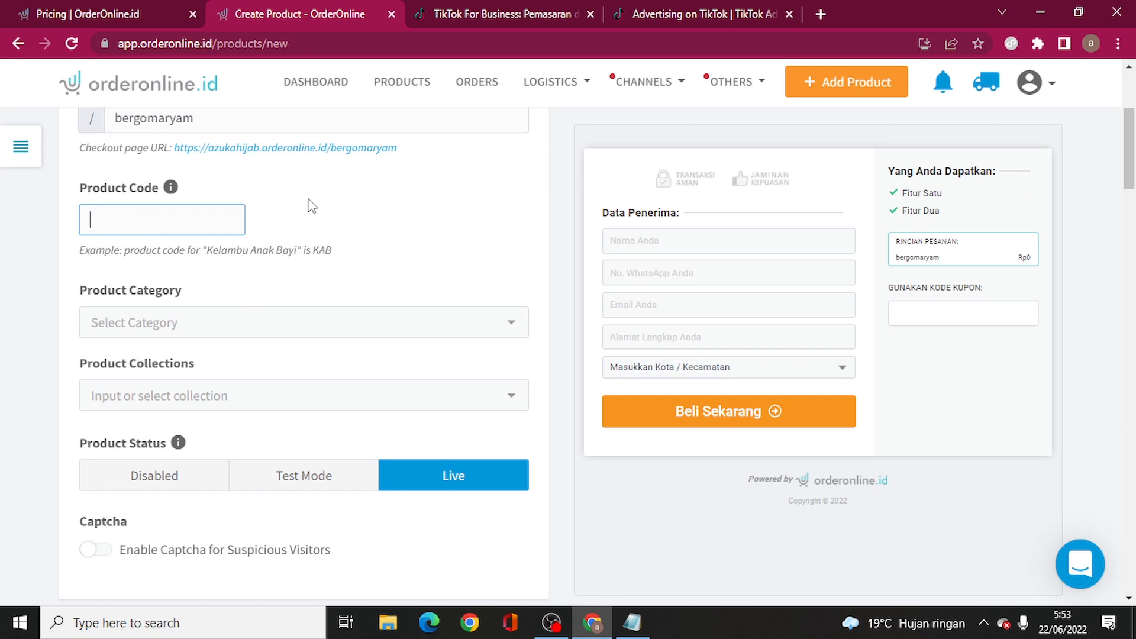
{"action": "type", "text": "Azuka Hijab"}
- Set the product category to Fashion Muslim › Scarf › Hijab Instan
{"action": "mouse_move", "coordinate": [172, 187]}
{"action": "scroll", "coordinate": [329, 211], "scroll_direction": "down", "scroll_amount": 1}
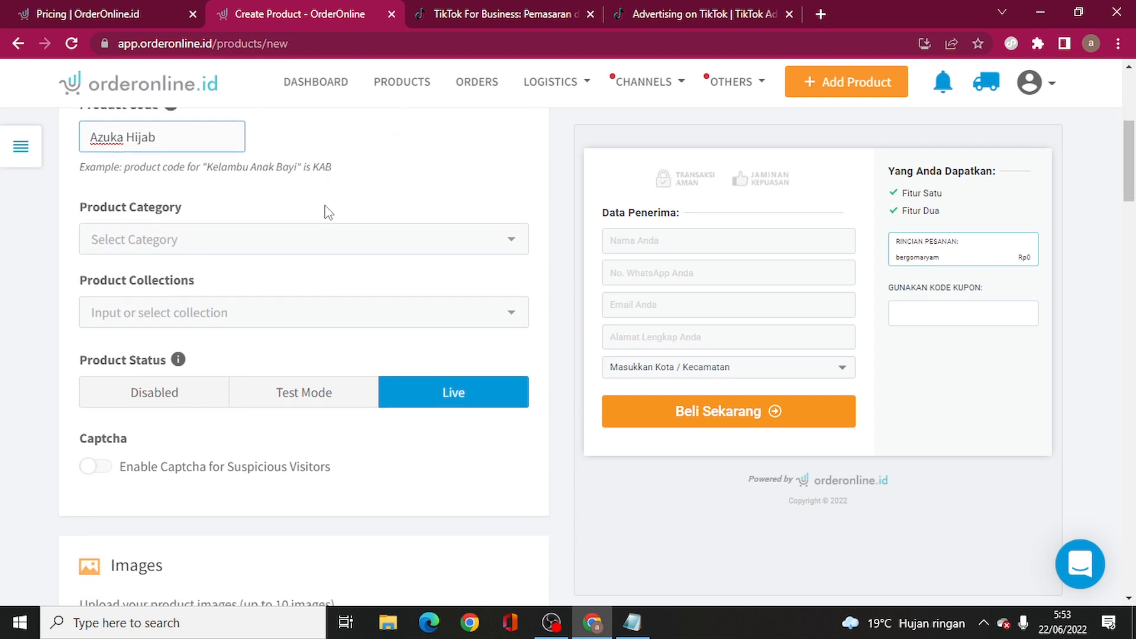
{"action": "left_click", "coordinate": [444, 246]}
{"action": "left_click", "coordinate": [218, 407]}
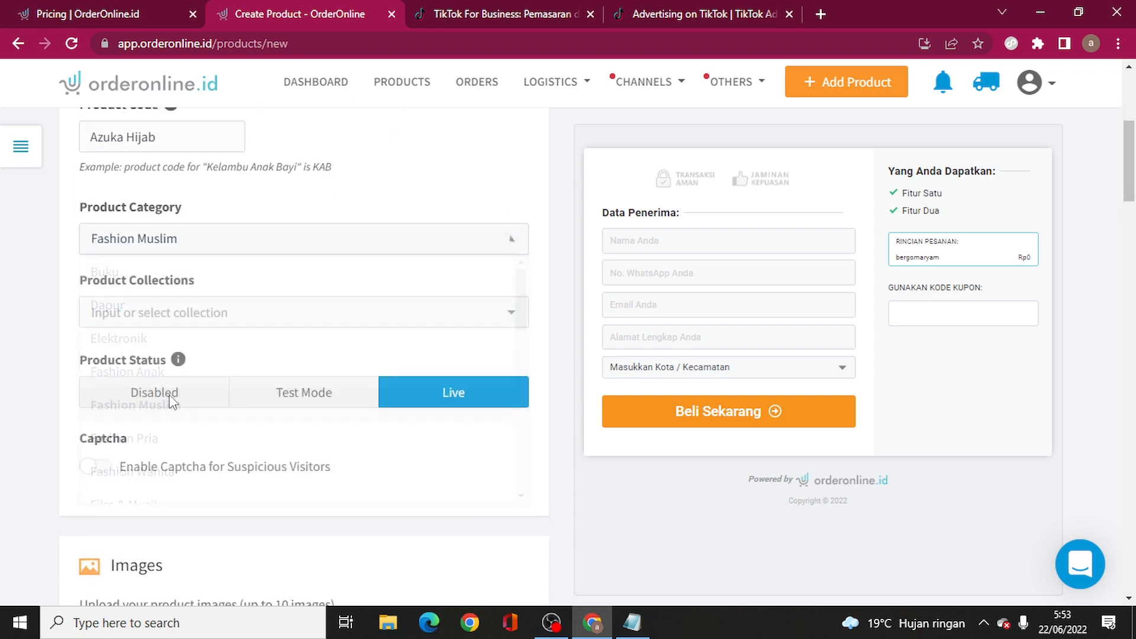
{"action": "left_click", "coordinate": [216, 285]}
{"action": "scroll", "coordinate": [157, 494], "scroll_direction": "down", "scroll_amount": 1}
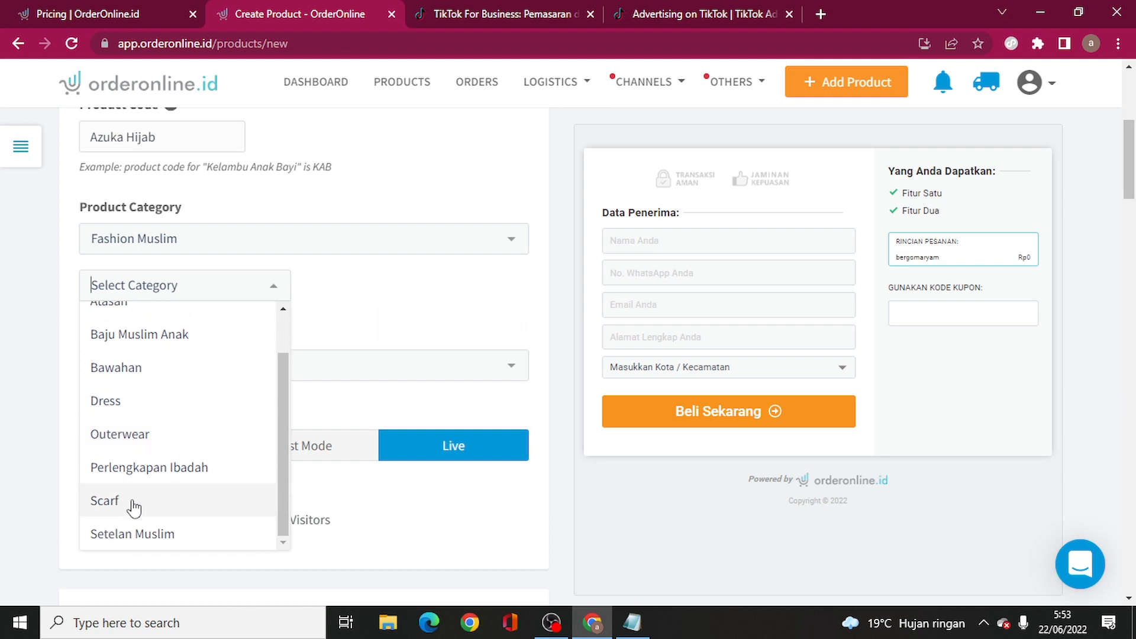
{"action": "left_click", "coordinate": [134, 503]}
{"action": "left_click", "coordinate": [368, 290]}
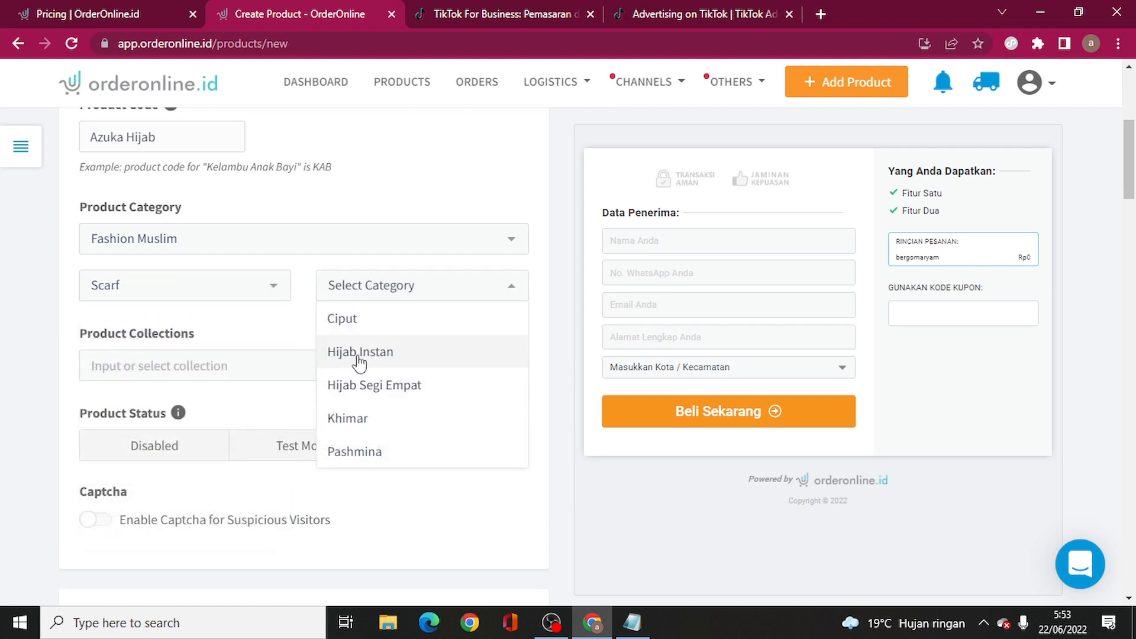
{"action": "left_click", "coordinate": [355, 353]}
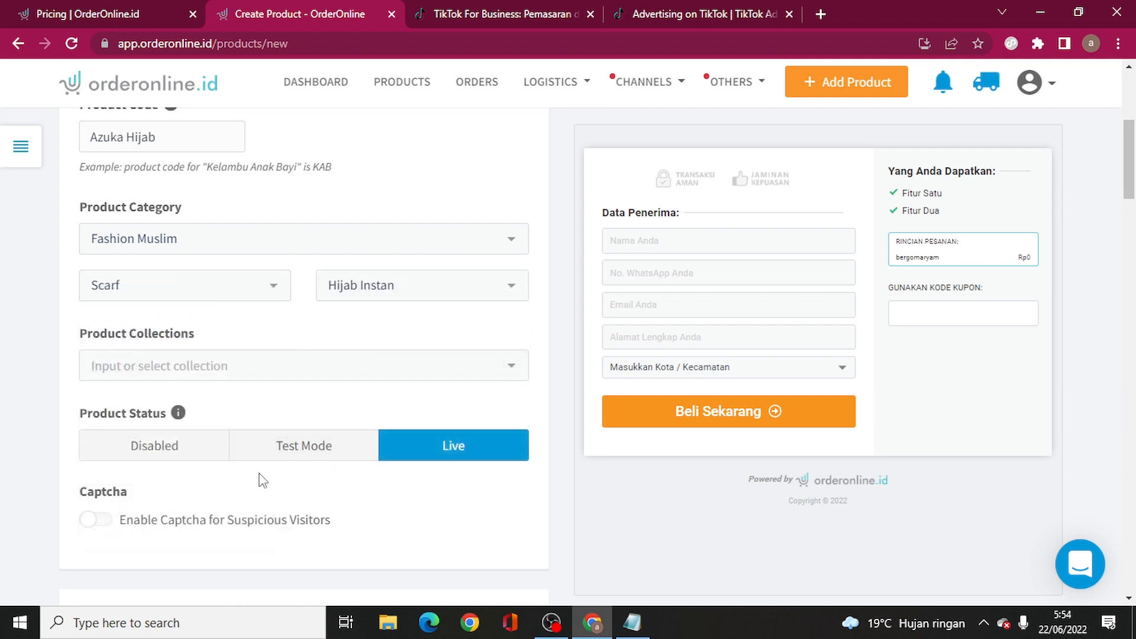
{"action": "scroll", "coordinate": [261, 477], "scroll_direction": "down", "scroll_amount": 3}
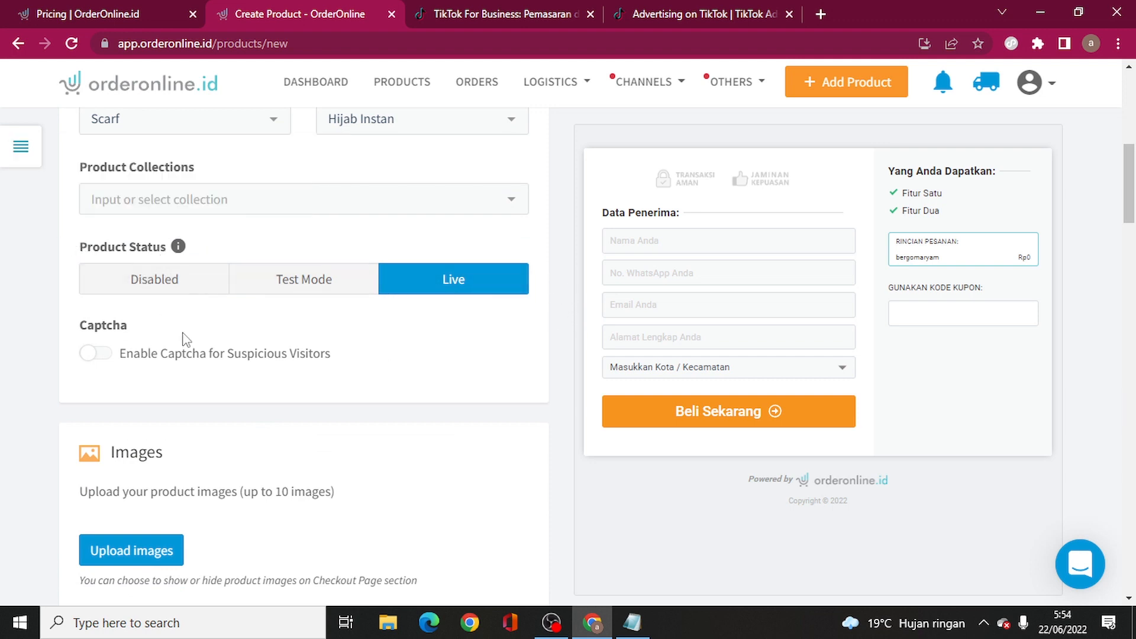
{"action": "scroll", "coordinate": [240, 368], "scroll_direction": "down", "scroll_amount": 4}
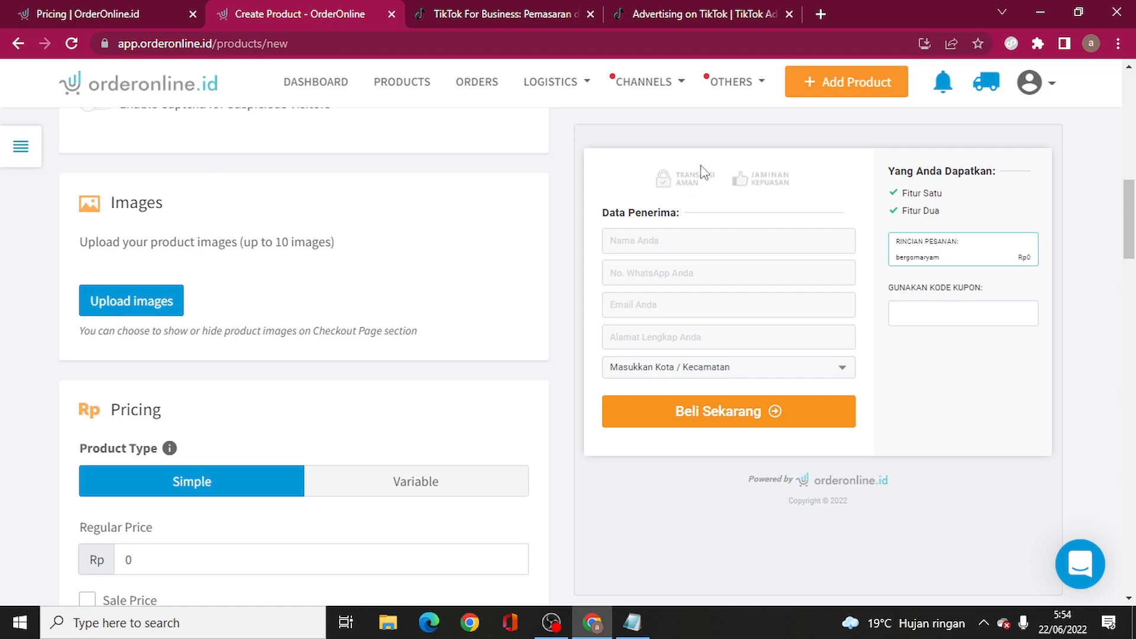
- Set the regular price to 100000 and enable a 58000 sale price
{"action": "scroll", "coordinate": [367, 357], "scroll_direction": "down", "scroll_amount": 3}
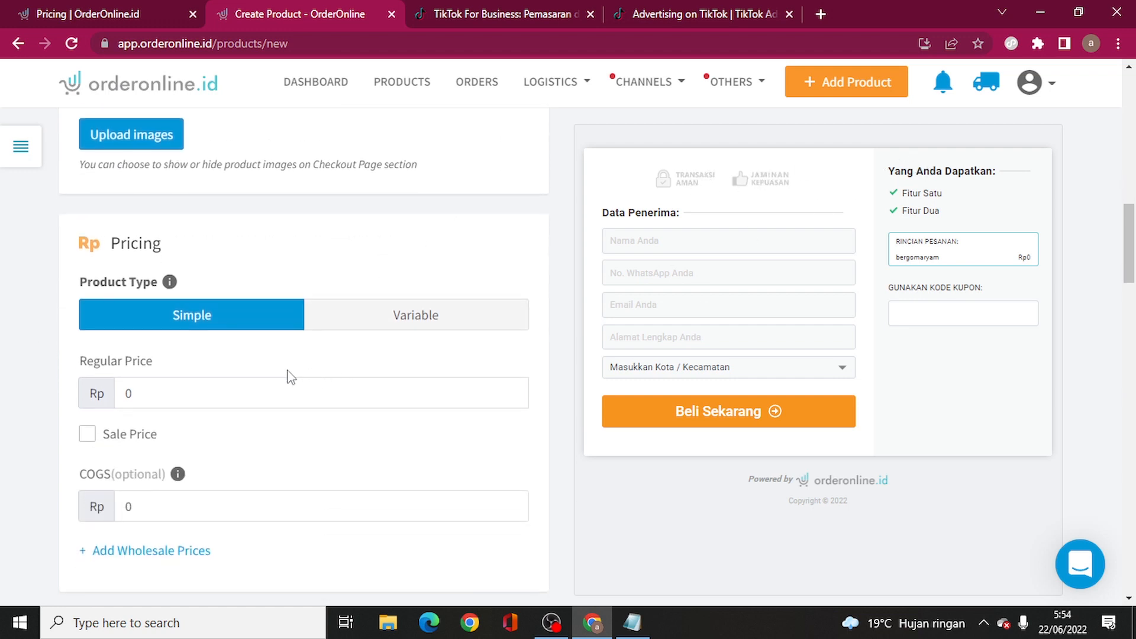
{"action": "left_click", "coordinate": [205, 395]}
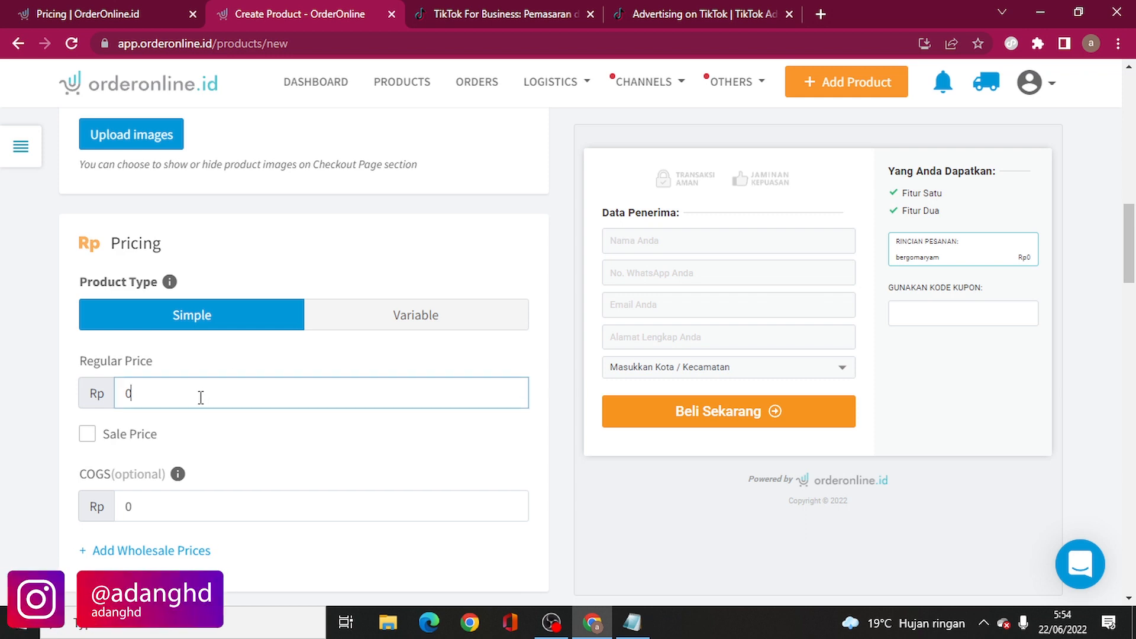
{"action": "double_click", "coordinate": [201, 394]}
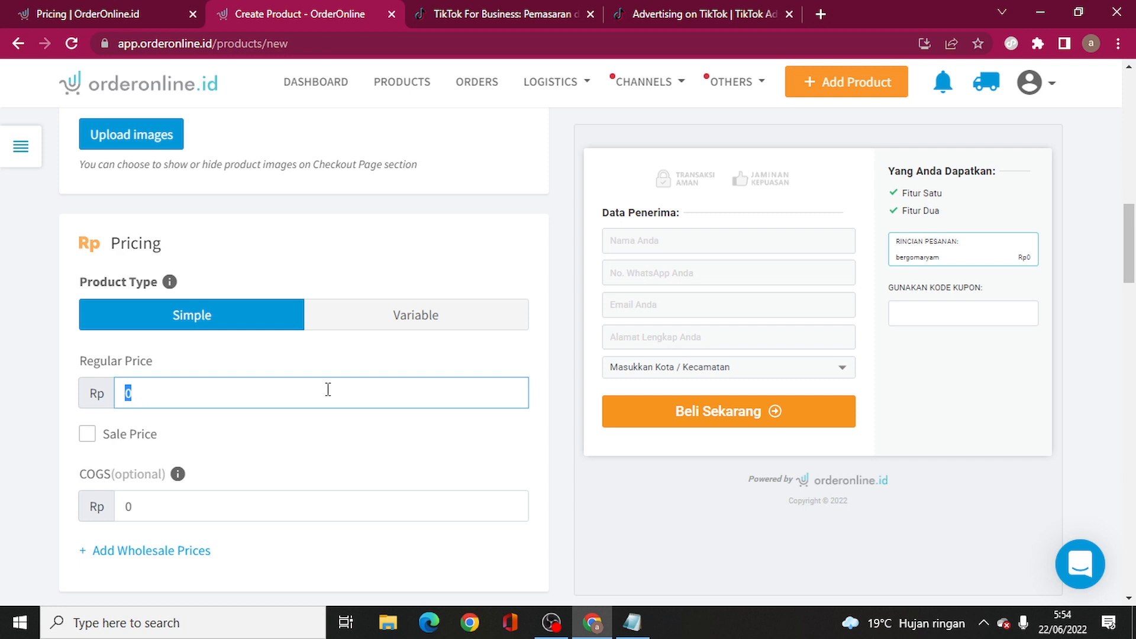
{"action": "type", "text": "100000"}
{"action": "left_click", "coordinate": [88, 438]}
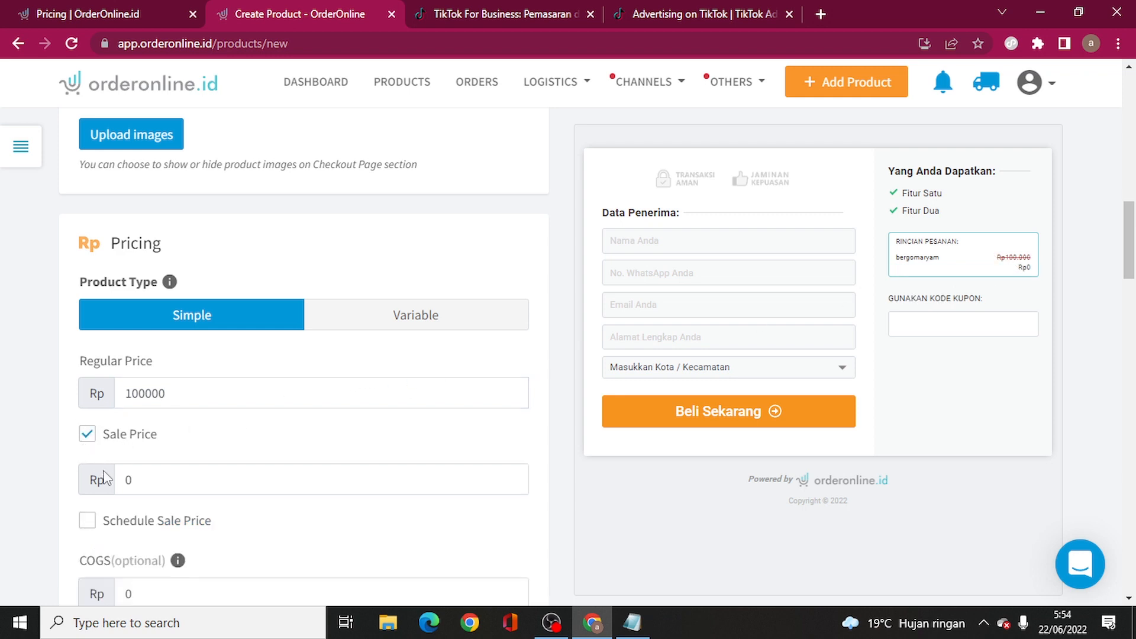
{"action": "left_click", "coordinate": [140, 479]}
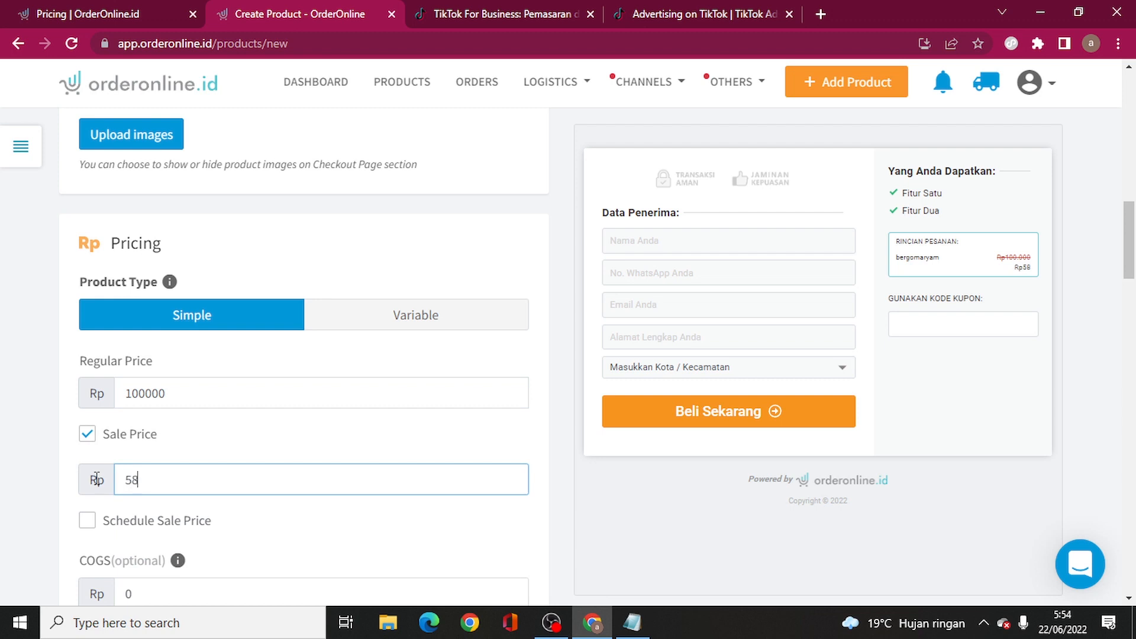
{"action": "type", "text": "58000"}
{"action": "left_click", "coordinate": [1, 446]}
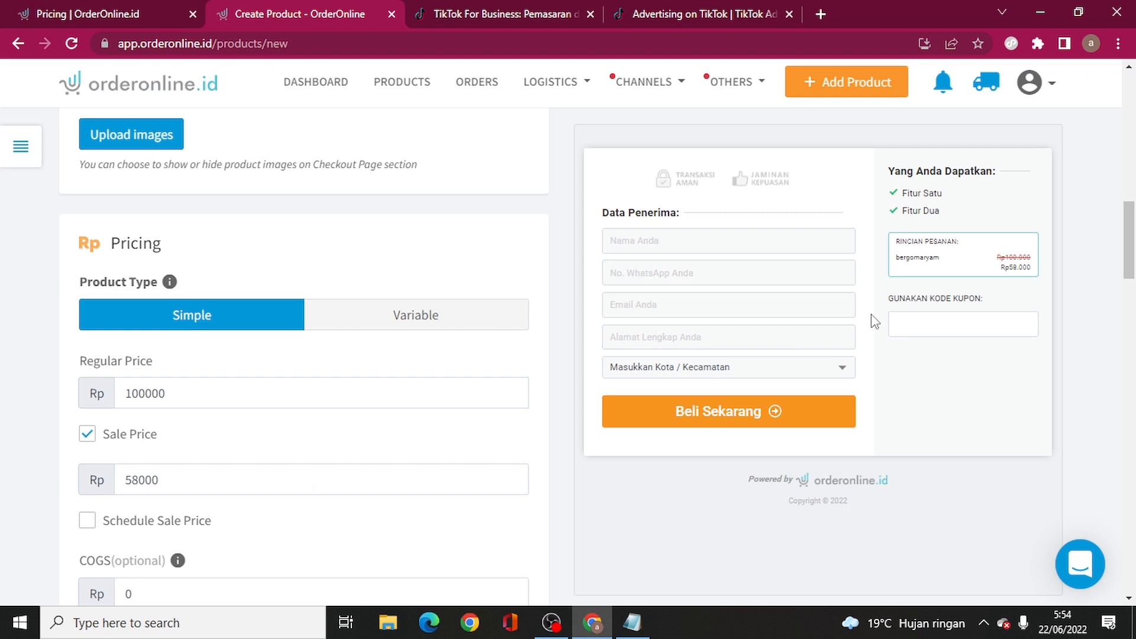
{"action": "scroll", "coordinate": [479, 378], "scroll_direction": "down", "scroll_amount": 4}
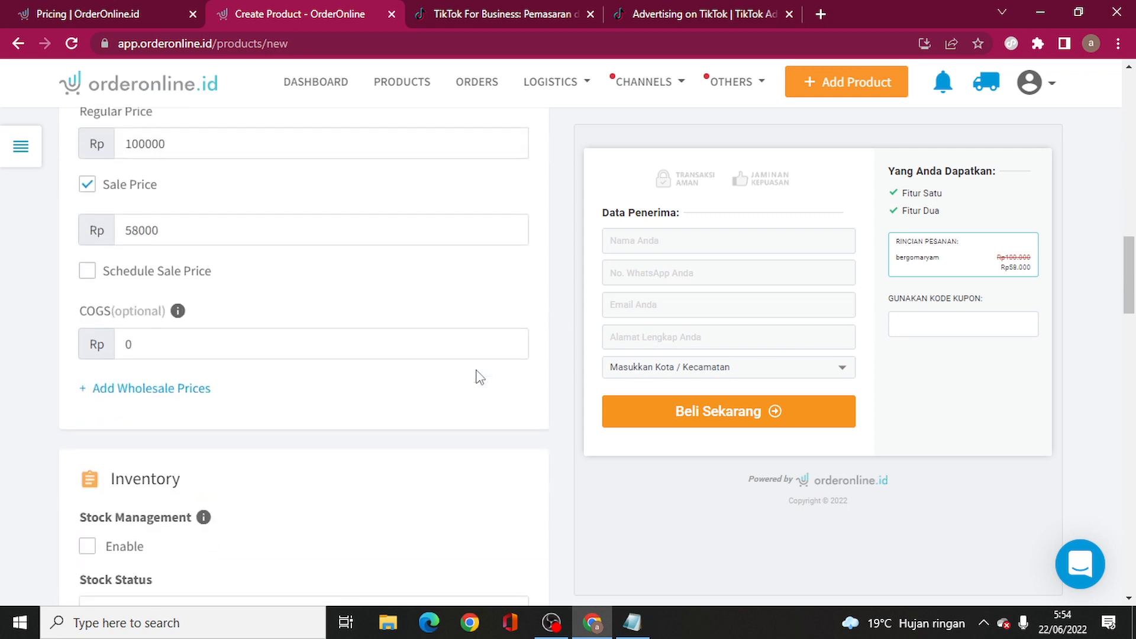
{"action": "scroll", "coordinate": [172, 378], "scroll_direction": "up", "scroll_amount": 3}
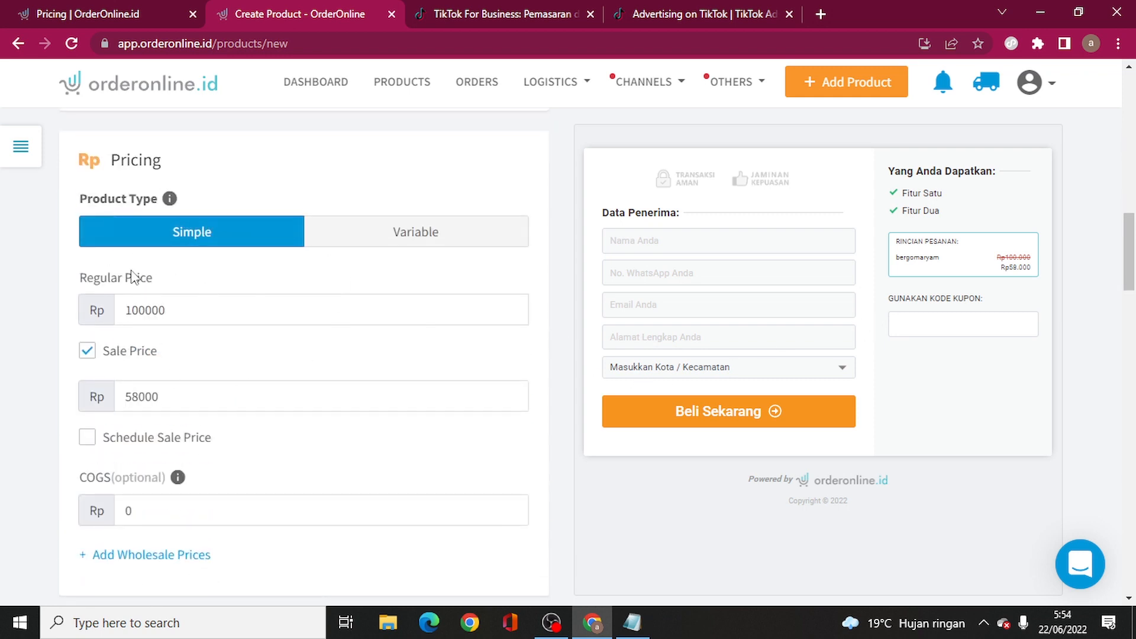
{"action": "scroll", "coordinate": [239, 381], "scroll_direction": "down", "scroll_amount": 15}
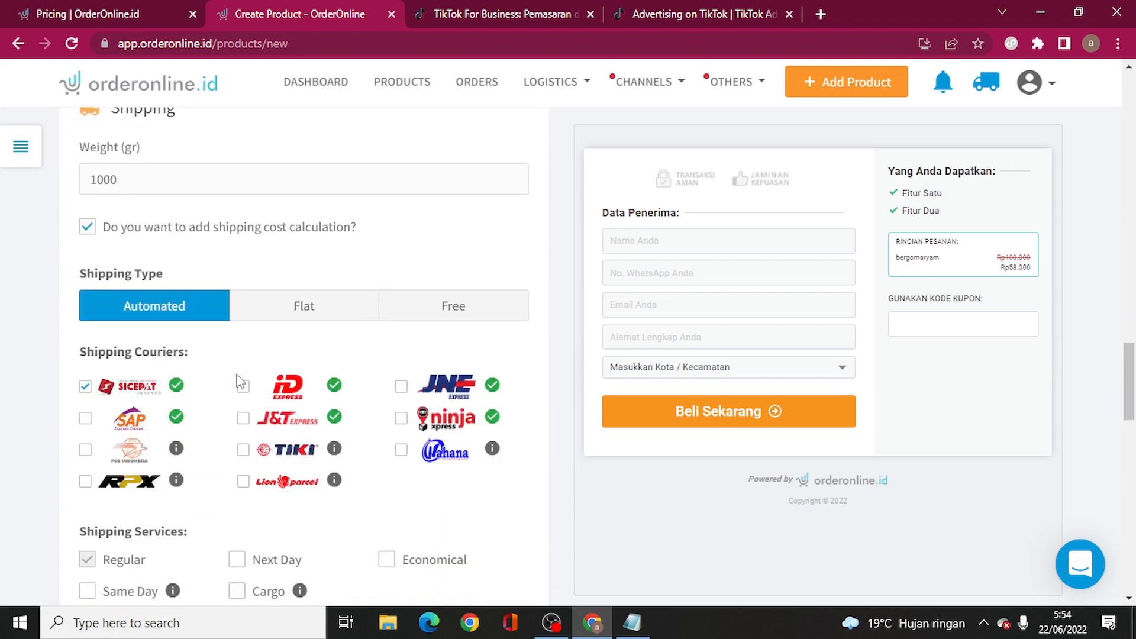
- Change the product weight to 3
{"action": "scroll", "coordinate": [236, 391], "scroll_direction": "up", "scroll_amount": 1}
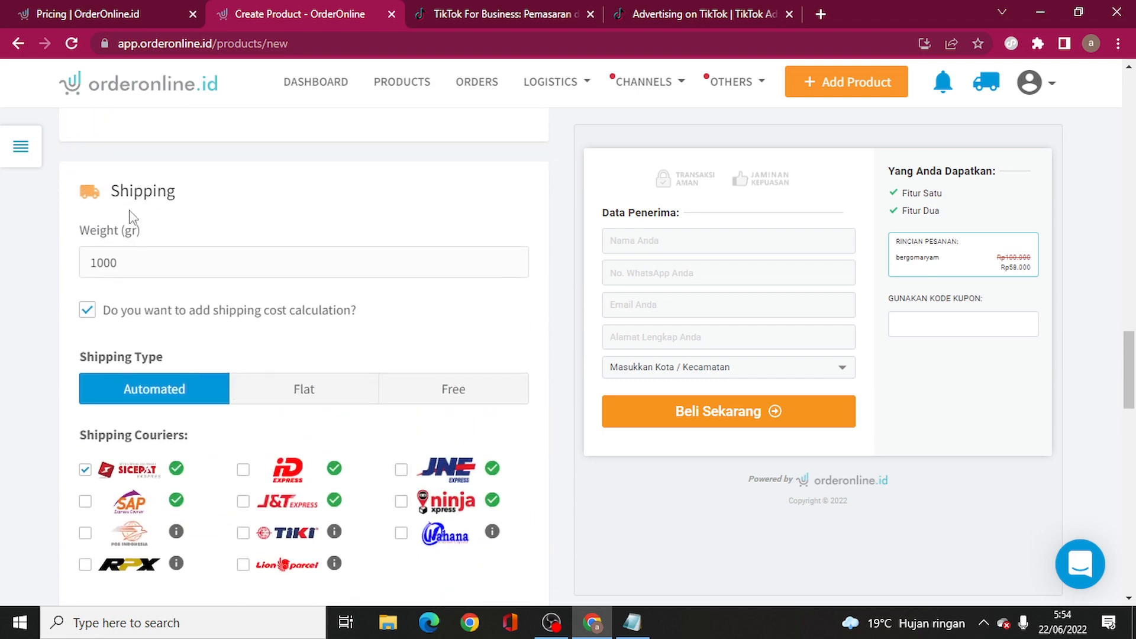
{"action": "left_click_drag", "start_coordinate": [119, 263], "coordinate": [89, 264]}
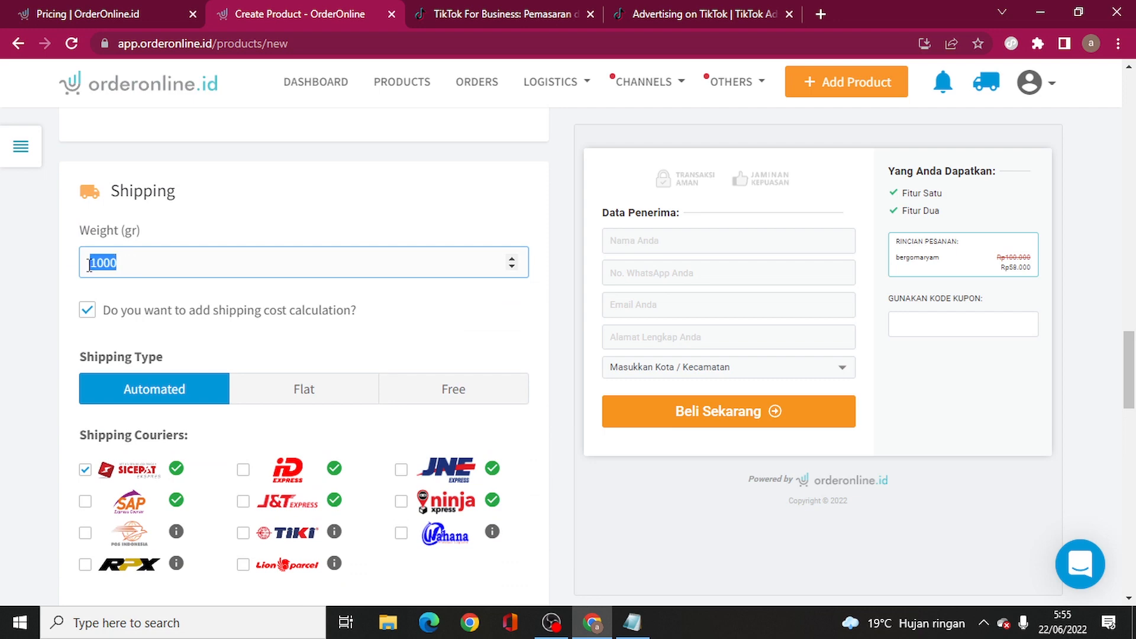
{"action": "type", "text": "3"}
{"action": "scroll", "coordinate": [26, 317], "scroll_direction": "down", "scroll_amount": 3}
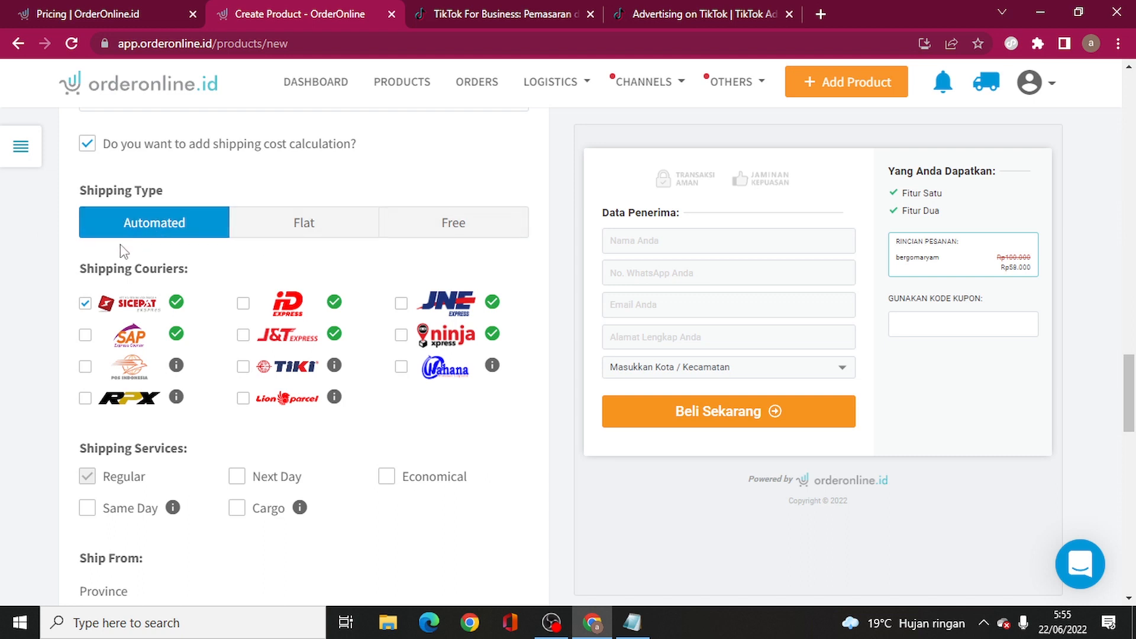
- Ship with J&T Express and JNE instead of Sicepat, Regular service only, without Same Day
{"action": "left_click", "coordinate": [84, 304]}
{"action": "left_click", "coordinate": [243, 335]}
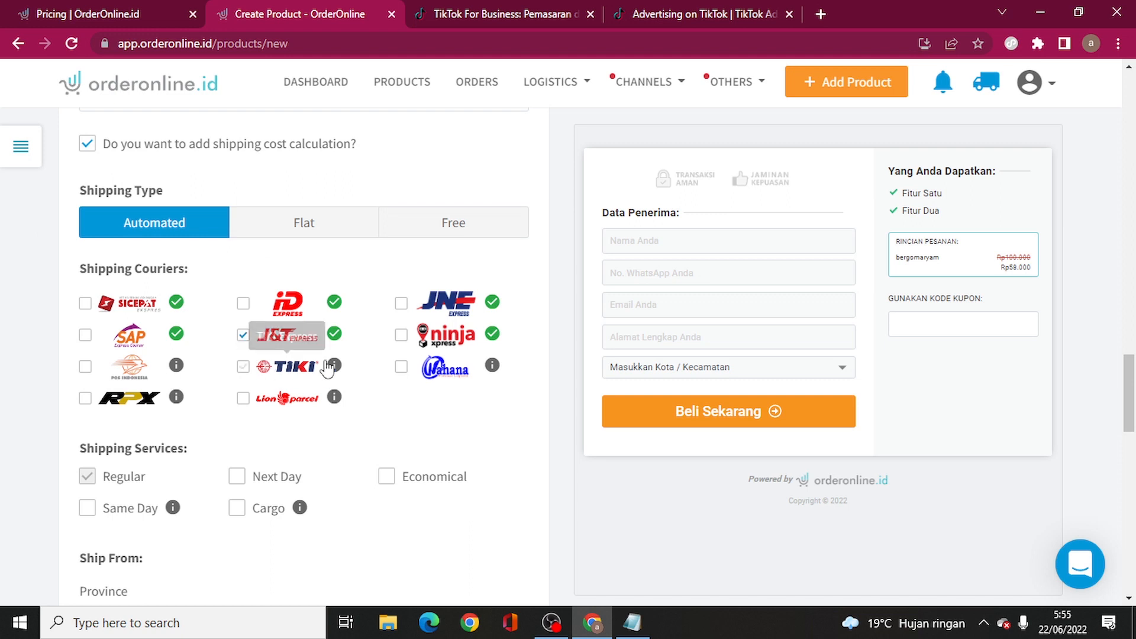
{"action": "left_click", "coordinate": [401, 304]}
{"action": "scroll", "coordinate": [334, 371], "scroll_direction": "down", "scroll_amount": 3}
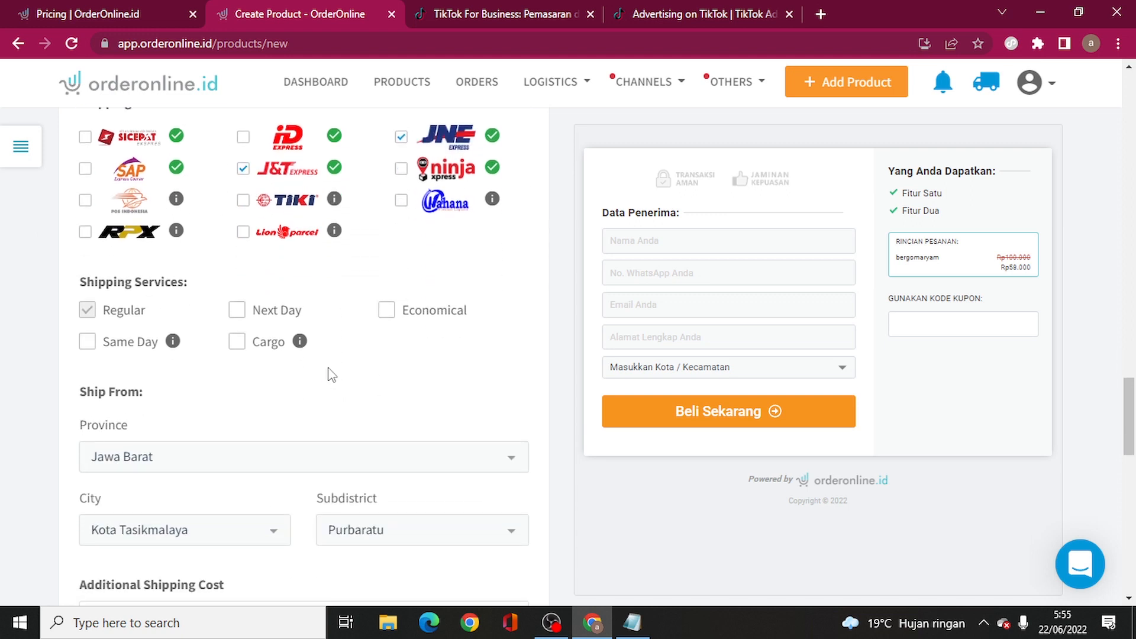
{"action": "left_click", "coordinate": [110, 350]}
{"action": "left_click", "coordinate": [88, 346]}
{"action": "scroll", "coordinate": [324, 398], "scroll_direction": "down", "scroll_amount": 3}
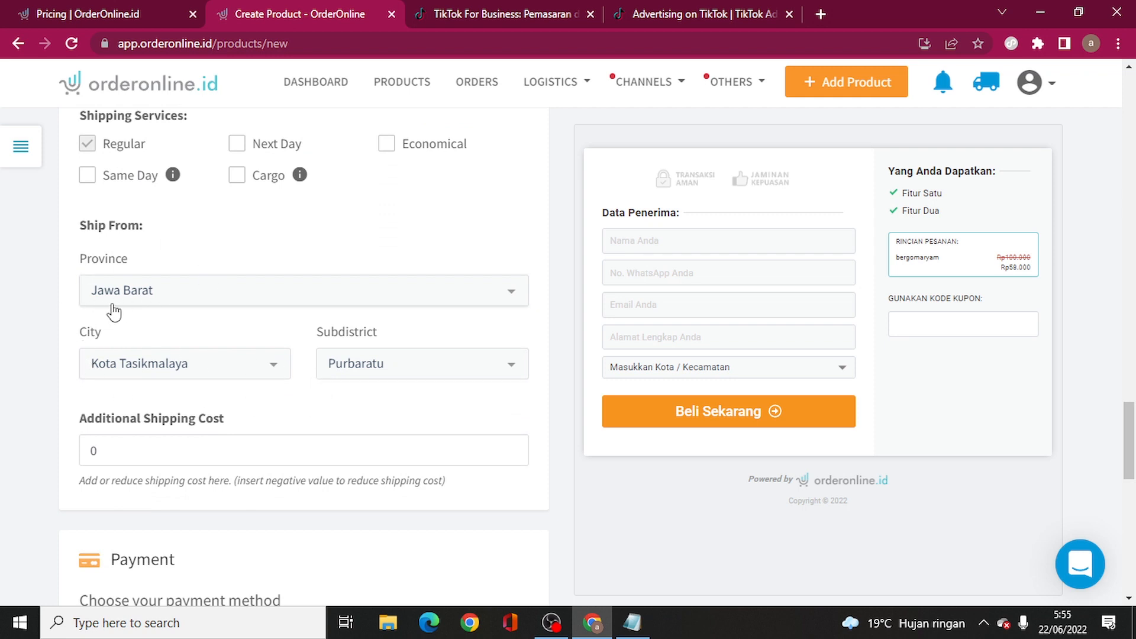
{"action": "scroll", "coordinate": [132, 445], "scroll_direction": "down", "scroll_amount": 5}
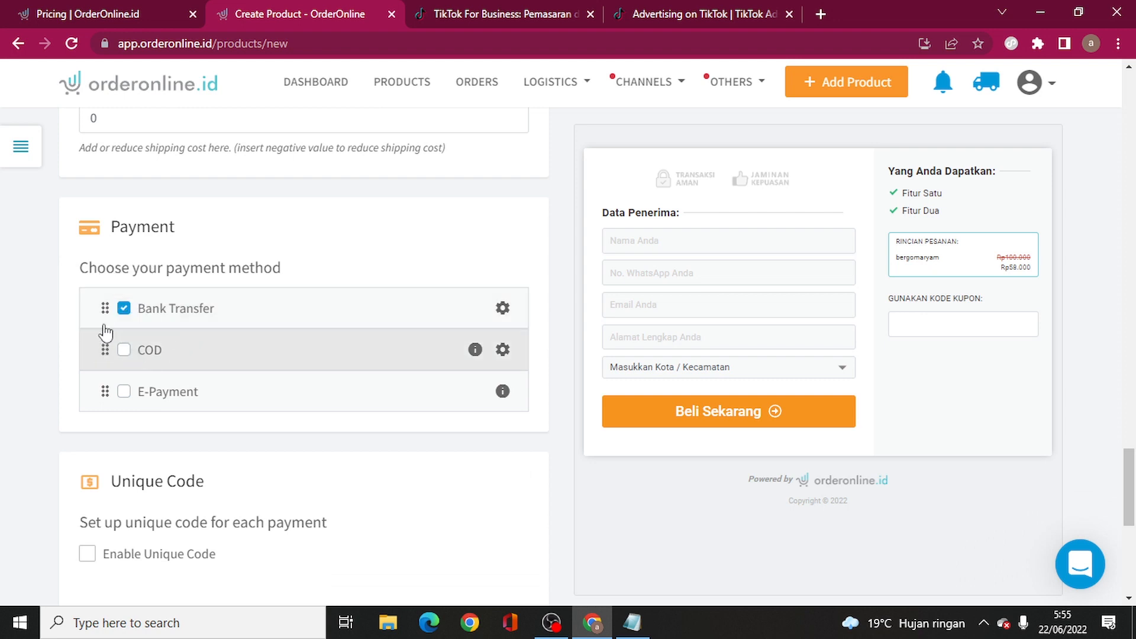
- Enable cash on delivery payment and edit its courier fee percentage
{"action": "left_click", "coordinate": [124, 350]}
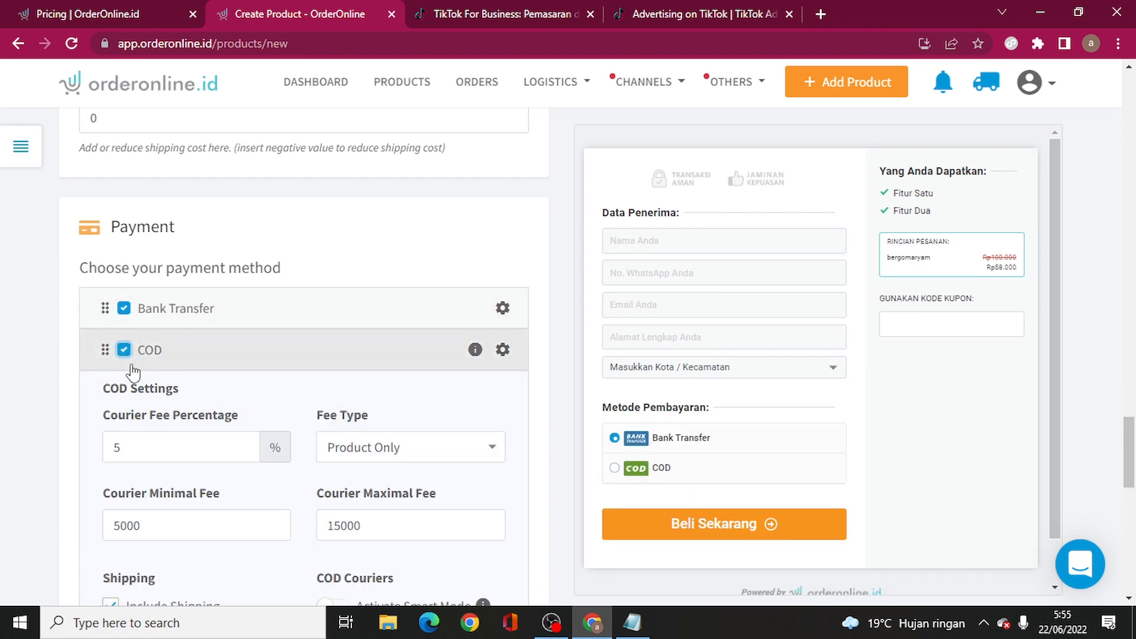
{"action": "scroll", "coordinate": [207, 408], "scroll_direction": "down", "scroll_amount": 3}
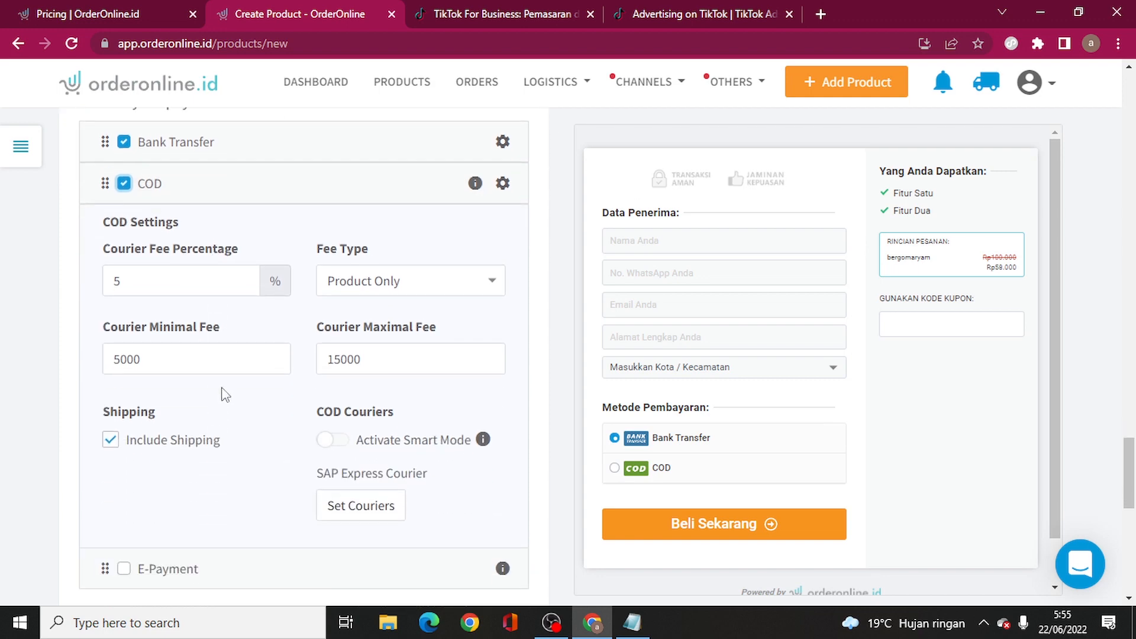
{"action": "left_click", "coordinate": [200, 282]}
{"action": "left_click_drag", "start_coordinate": [195, 278], "coordinate": [105, 276]}
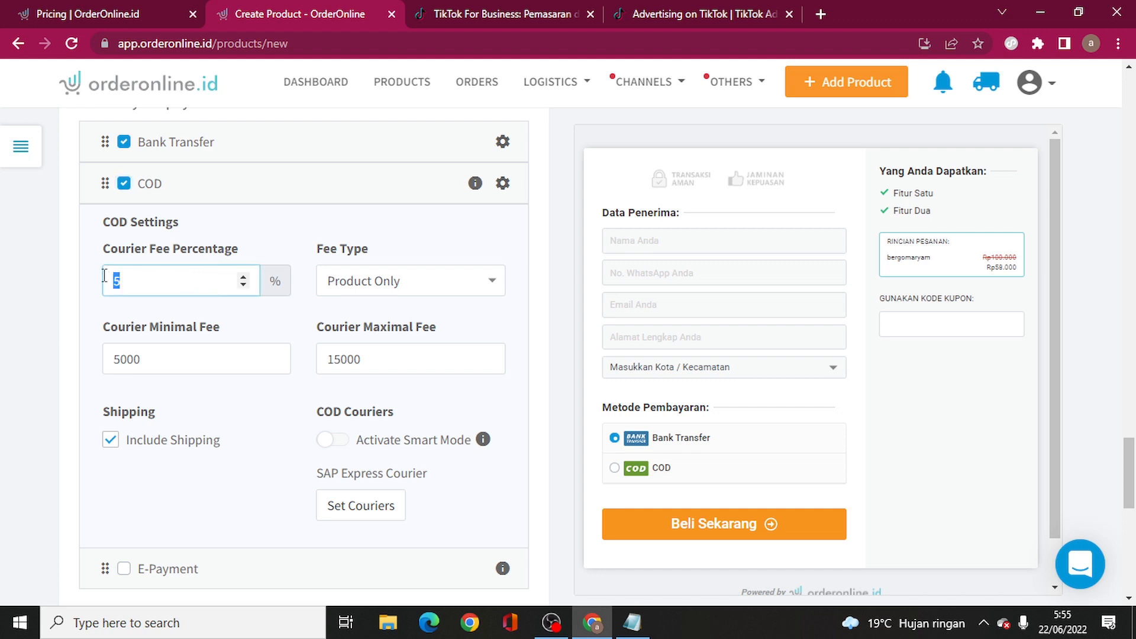
{"action": "type", "text": "1"}
{"action": "left_click", "coordinate": [34, 299]}
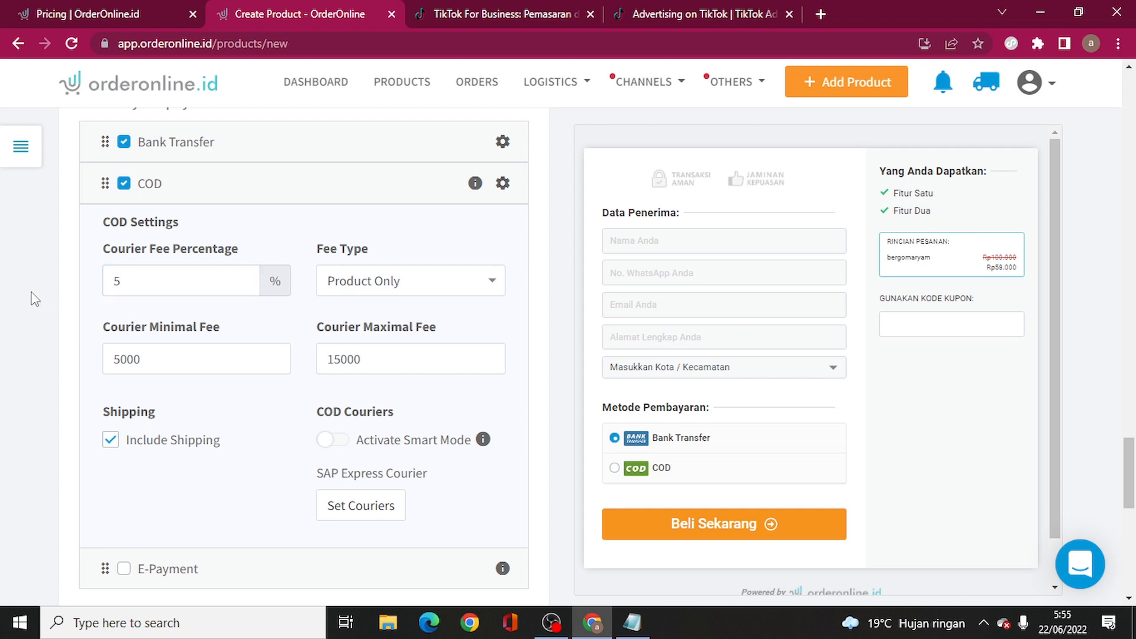
- Keep the COD fee type as Product Only
{"action": "left_click", "coordinate": [385, 284]}
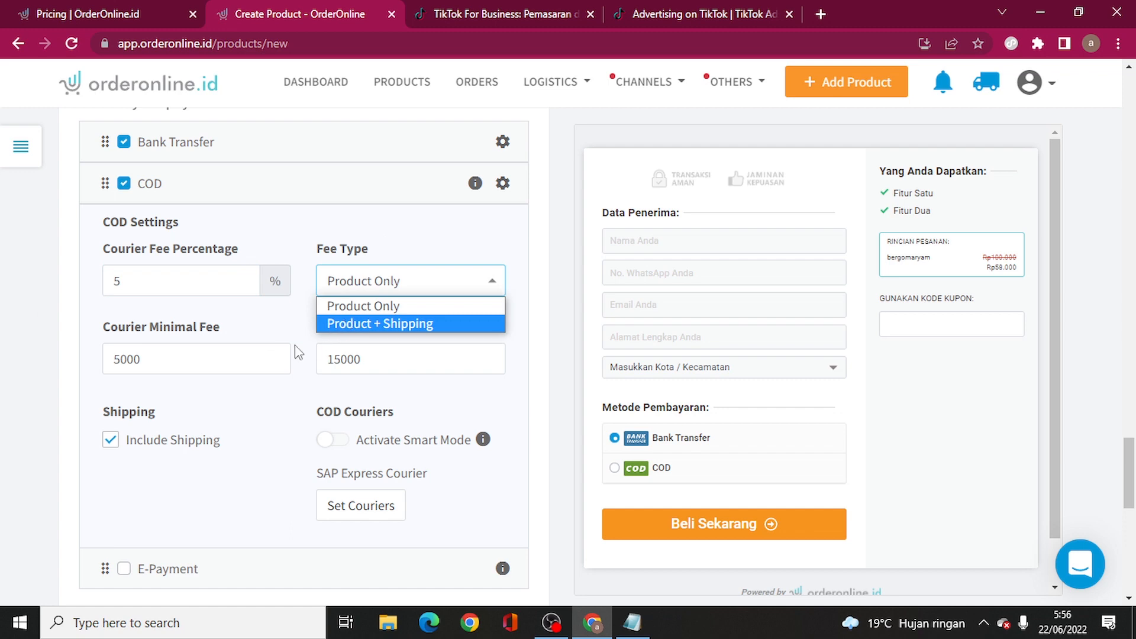
{"action": "left_click", "coordinate": [44, 348]}
{"action": "scroll", "coordinate": [165, 203], "scroll_direction": "up", "scroll_amount": 1}
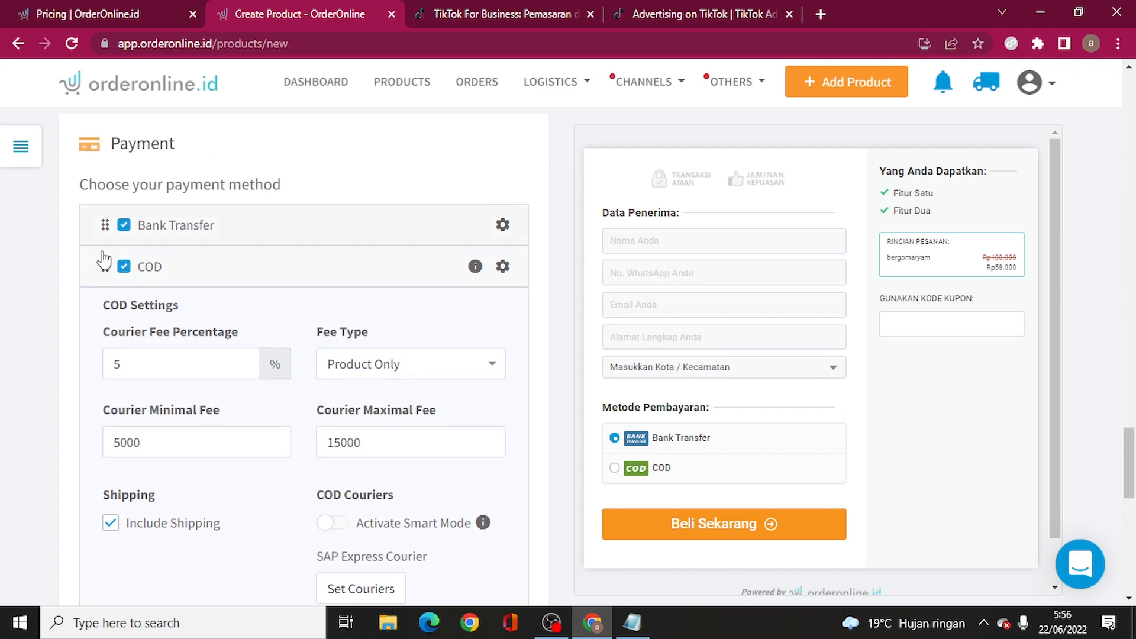
{"action": "scroll", "coordinate": [107, 317], "scroll_direction": "down", "scroll_amount": 8}
{"action": "scroll", "coordinate": [109, 339], "scroll_direction": "down", "scroll_amount": 3}
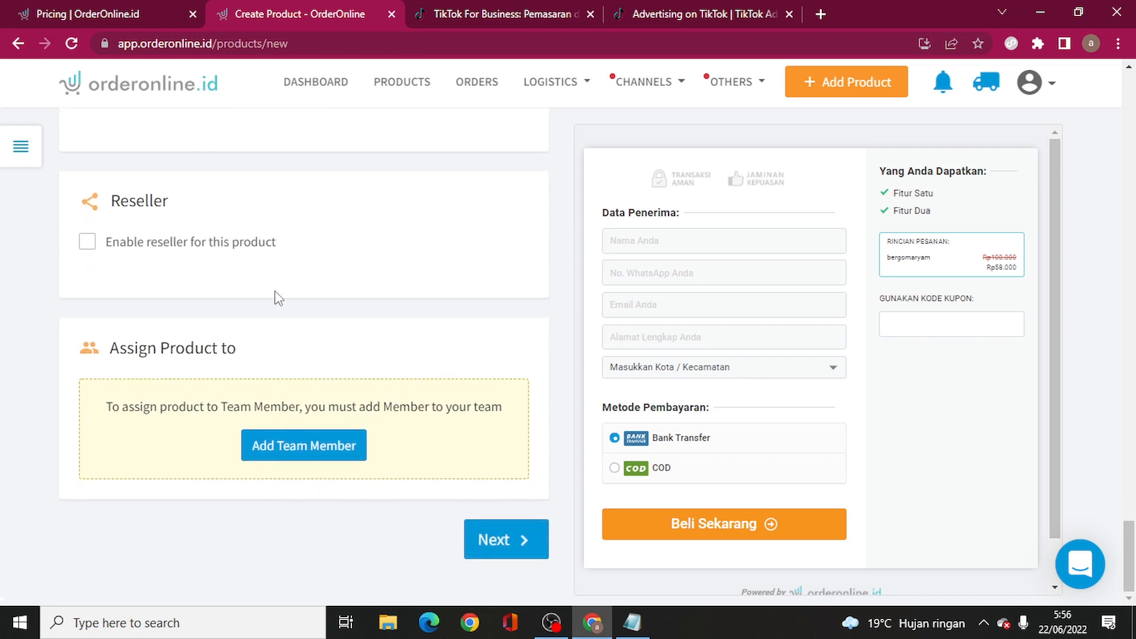
{"action": "scroll", "coordinate": [259, 323], "scroll_direction": "up", "scroll_amount": 7}
{"action": "scroll", "coordinate": [259, 323], "scroll_direction": "down", "scroll_amount": 7}
- Move to the checkout page step and rename it 'Checkout Azuka'
{"action": "left_click", "coordinate": [512, 546]}
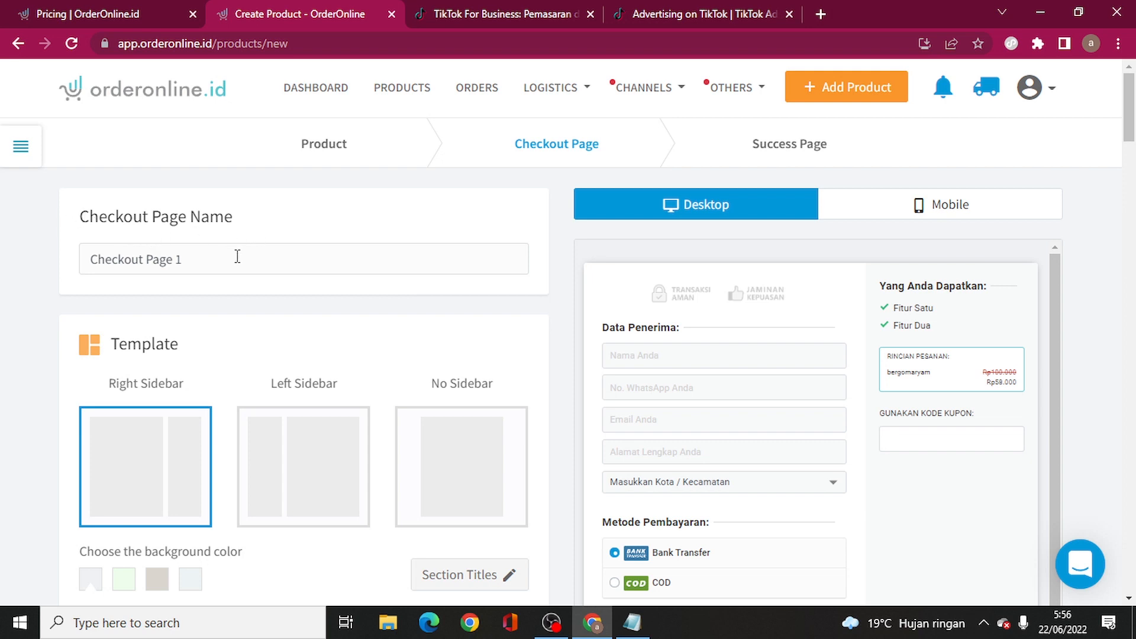
{"action": "left_click_drag", "start_coordinate": [237, 256], "coordinate": [30, 256]}
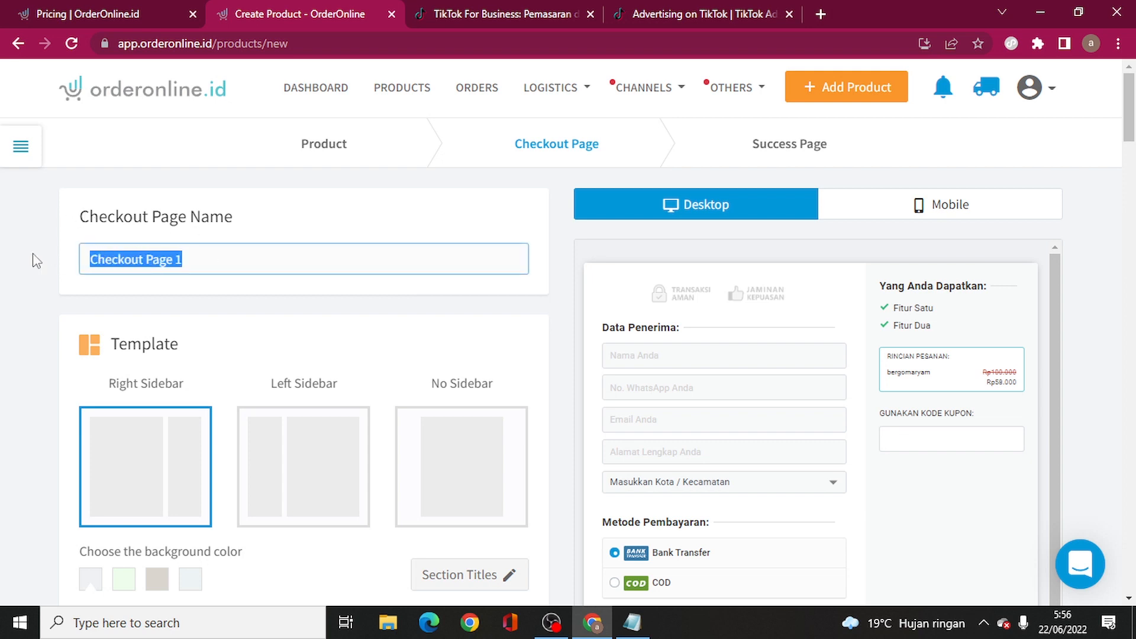
{"action": "type", "text": "C"}
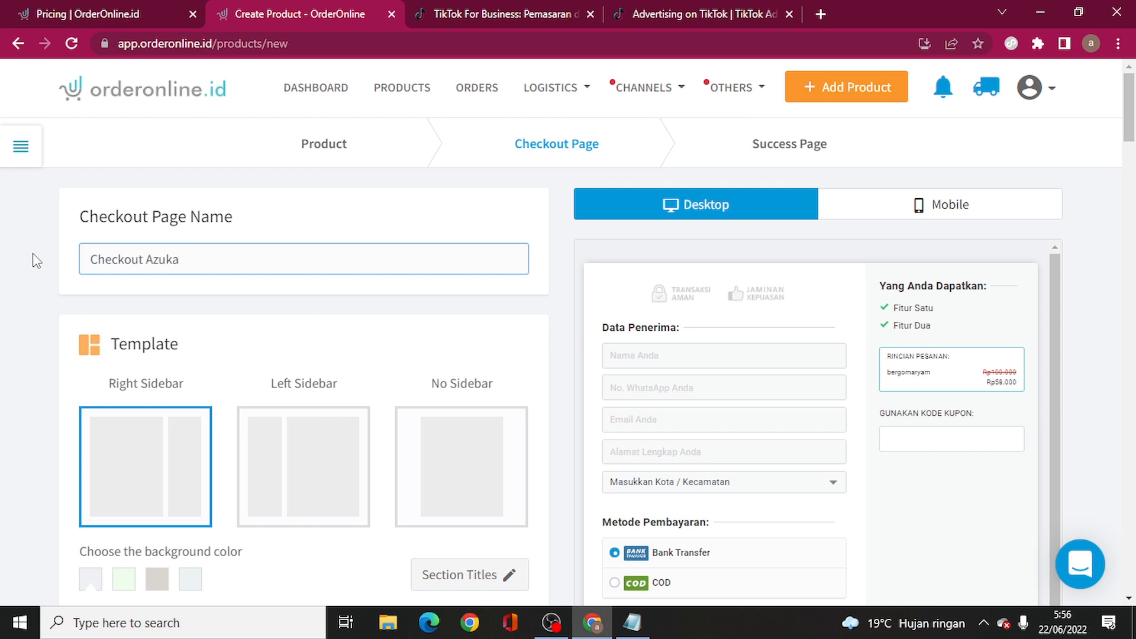
{"action": "scroll", "coordinate": [251, 348], "scroll_direction": "down", "scroll_amount": 1}
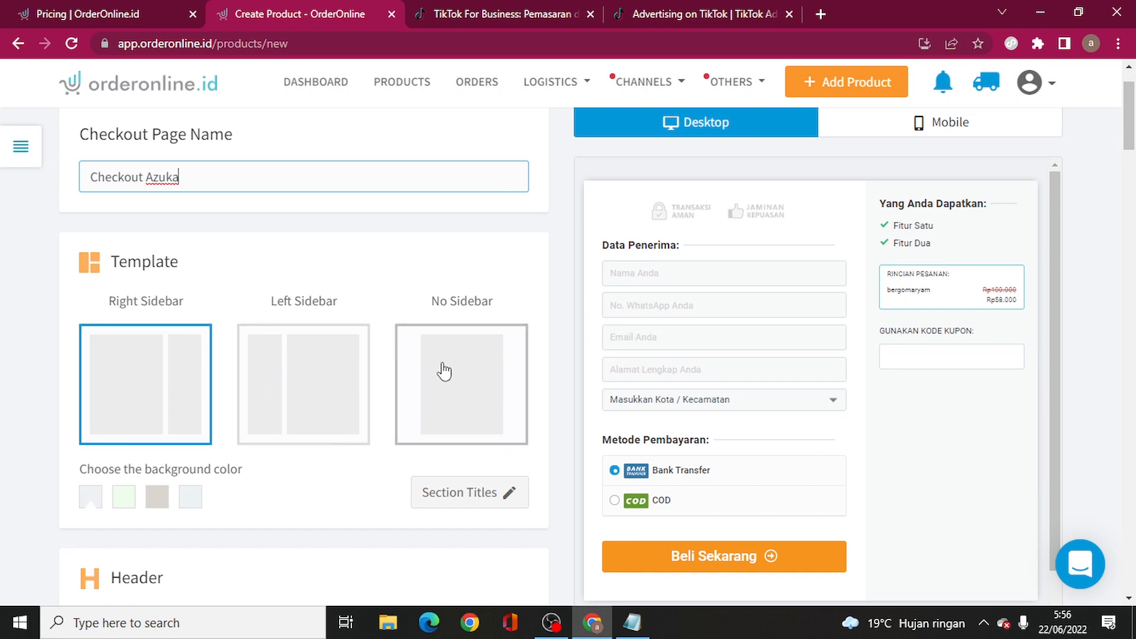
- Apply the No Sidebar template and compare its mobile and desktop previews
{"action": "left_click", "coordinate": [466, 378]}
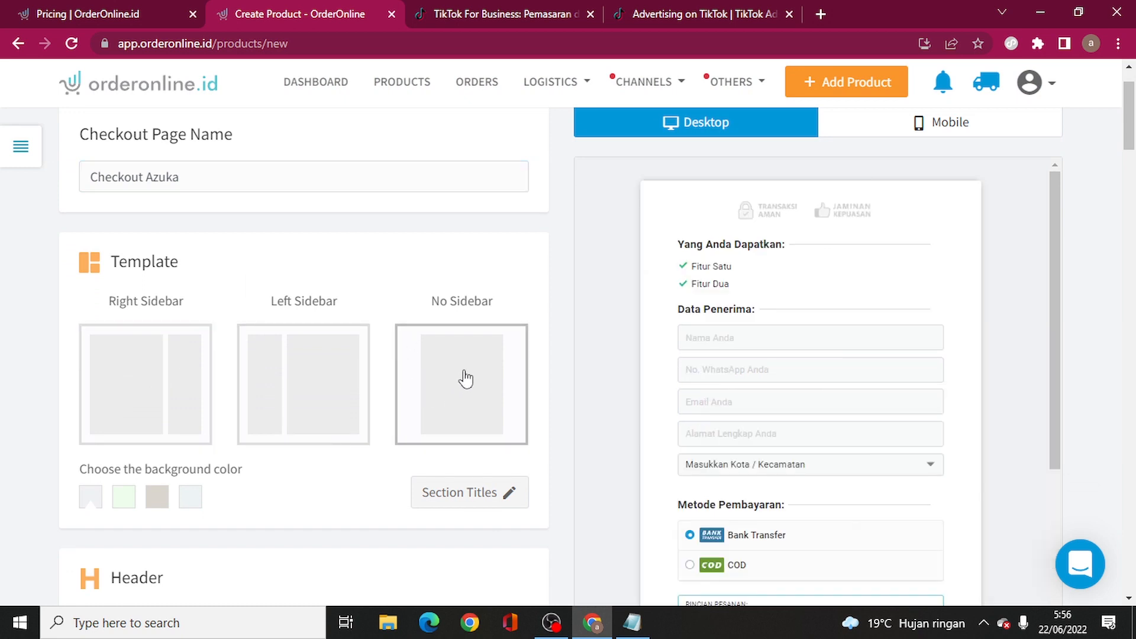
{"action": "scroll", "coordinate": [784, 304], "scroll_direction": "down", "scroll_amount": 4}
{"action": "scroll", "coordinate": [755, 355], "scroll_direction": "up", "scroll_amount": 3}
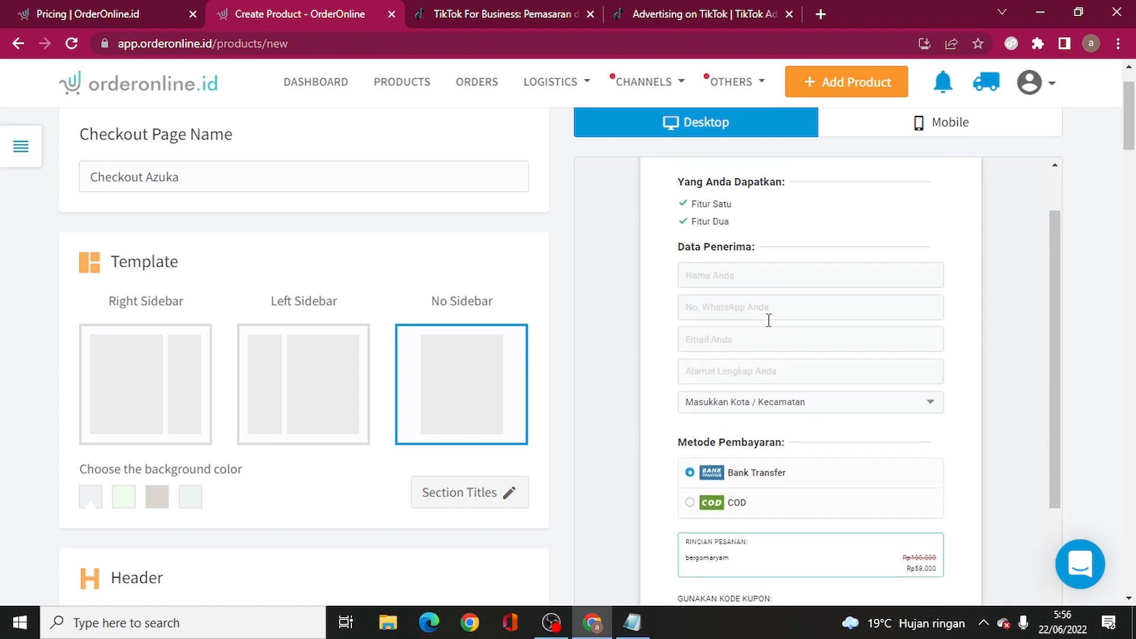
{"action": "scroll", "coordinate": [769, 323], "scroll_direction": "up", "scroll_amount": 2}
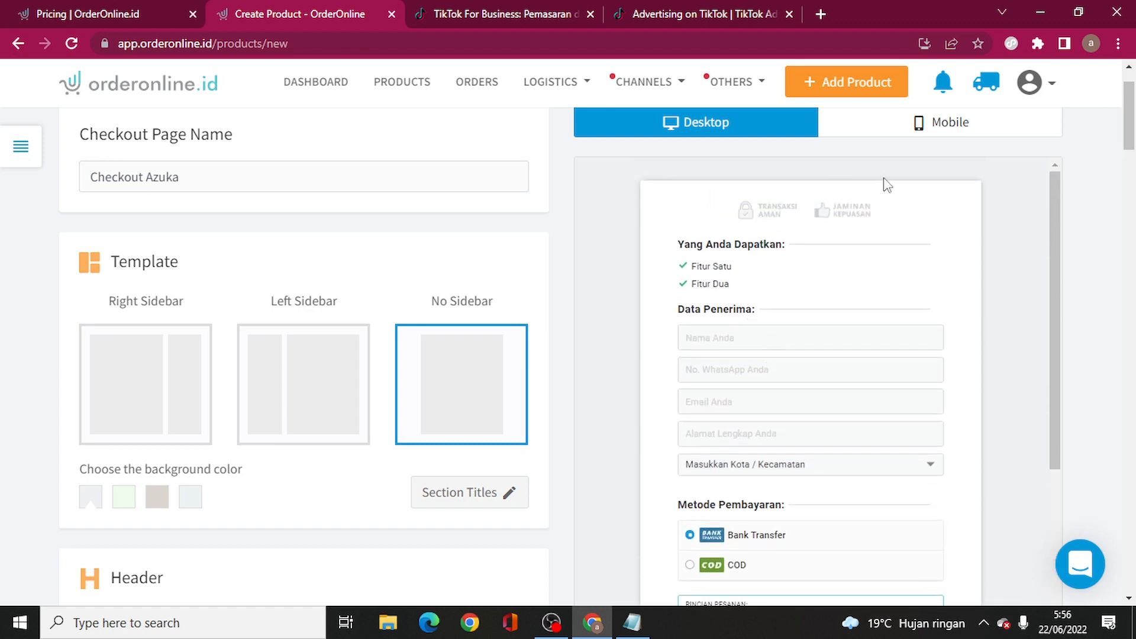
{"action": "left_click", "coordinate": [943, 127]}
{"action": "scroll", "coordinate": [801, 343], "scroll_direction": "down", "scroll_amount": 3}
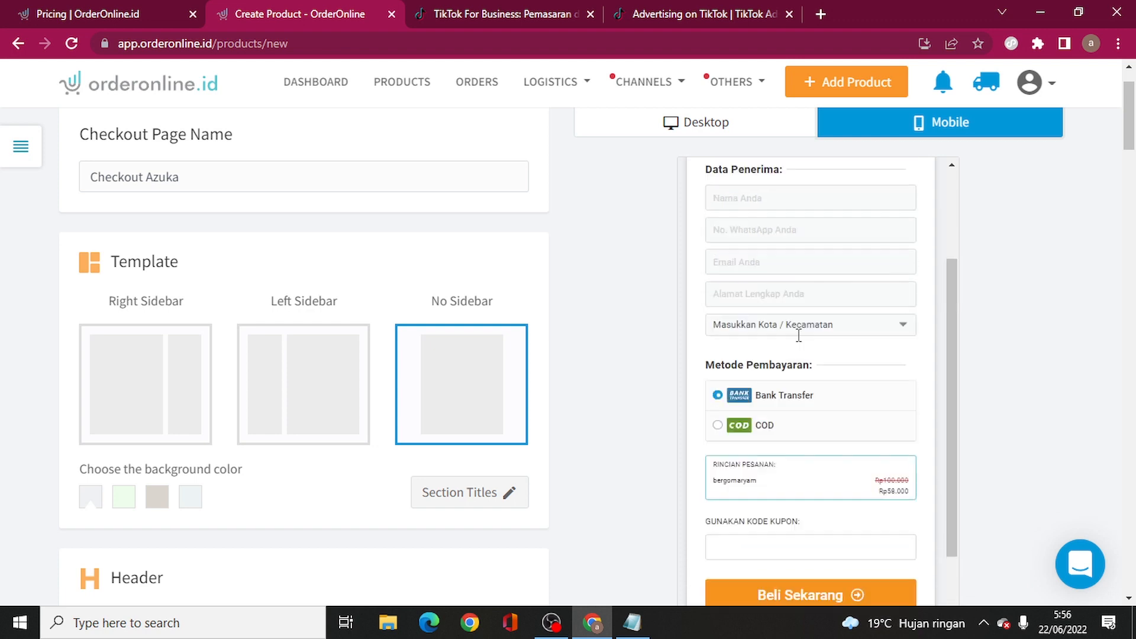
{"action": "scroll", "coordinate": [799, 335], "scroll_direction": "up", "scroll_amount": 3}
{"action": "left_click", "coordinate": [626, 132]}
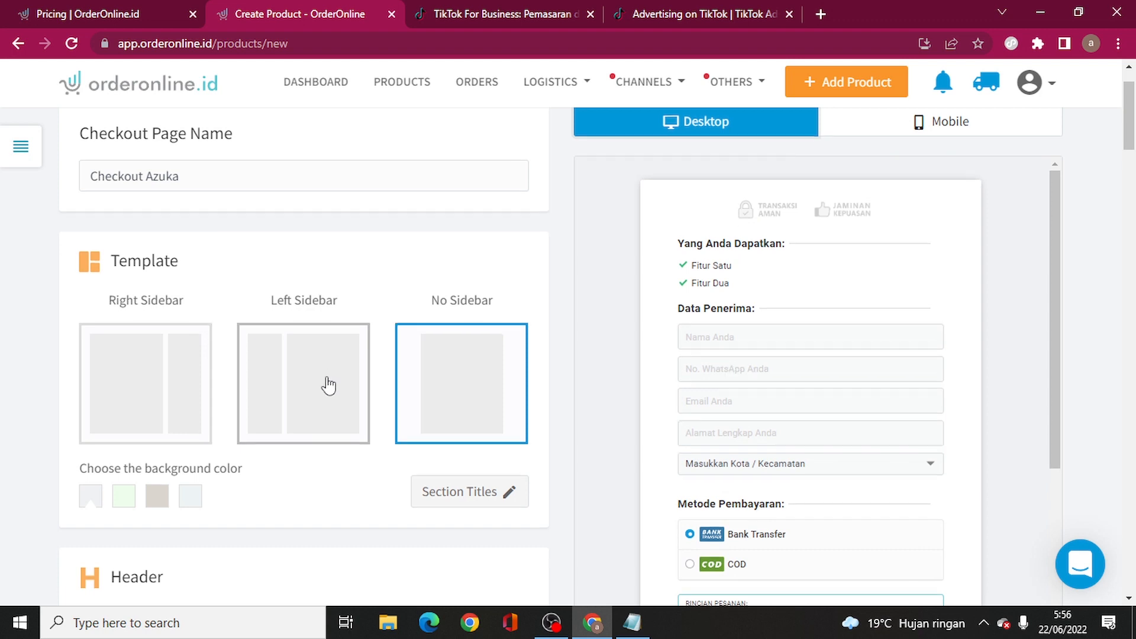
{"action": "scroll", "coordinate": [329, 384], "scroll_direction": "down", "scroll_amount": 4}
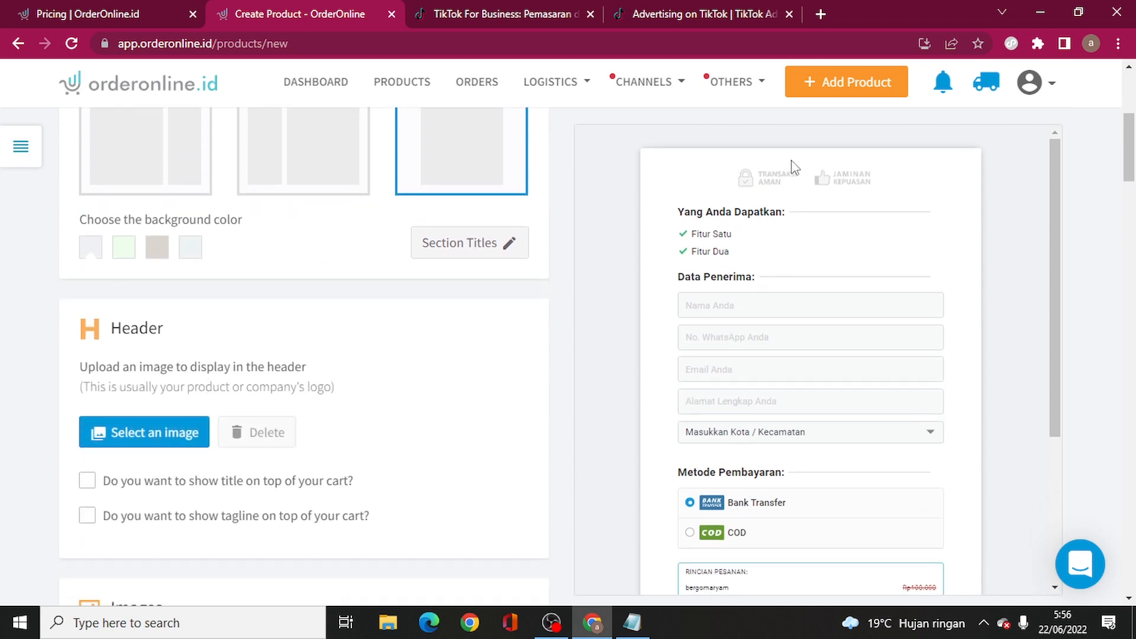
- Remove the Email field and add Jumlah Pesanan and Catatan fields to the checkout form
{"action": "scroll", "coordinate": [375, 355], "scroll_direction": "down", "scroll_amount": 10}
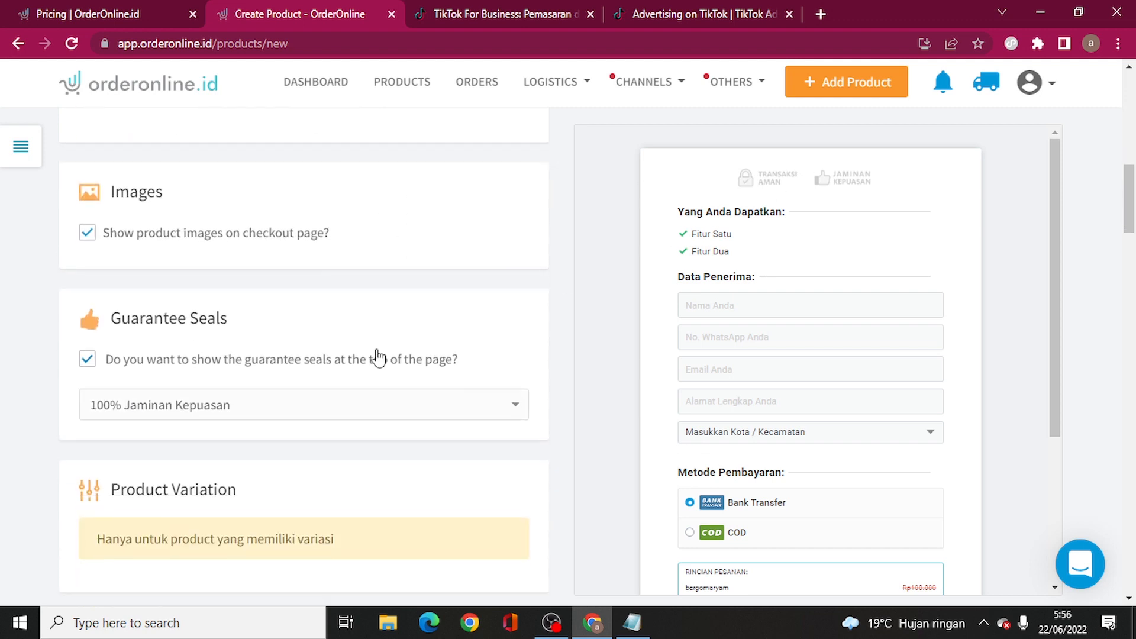
{"action": "scroll", "coordinate": [379, 355], "scroll_direction": "down", "scroll_amount": 6}
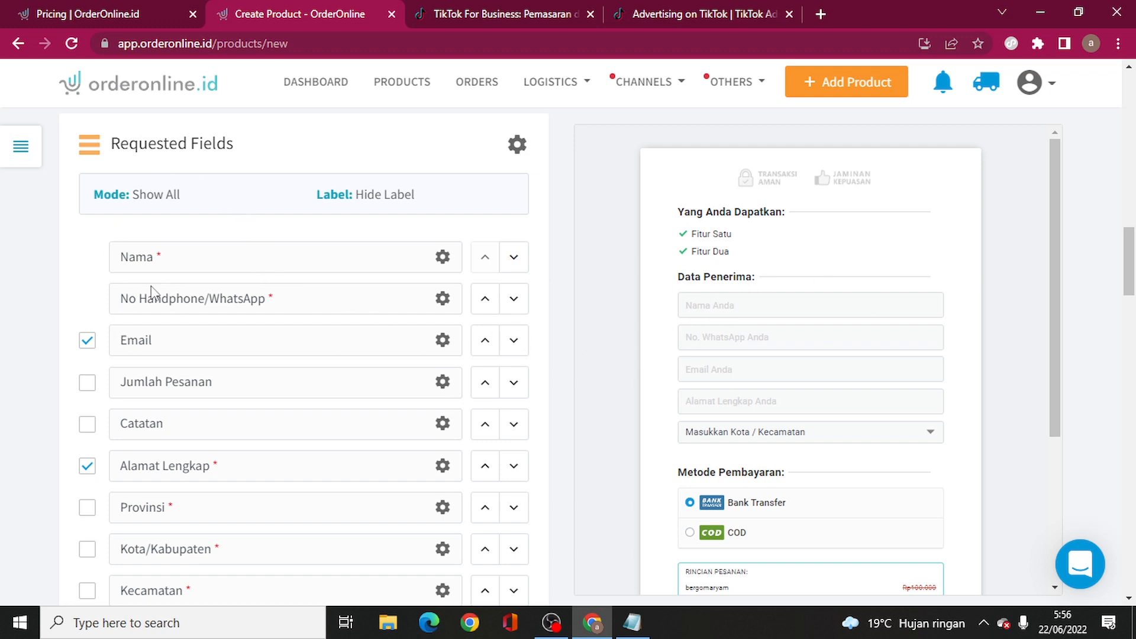
{"action": "left_click", "coordinate": [86, 341]}
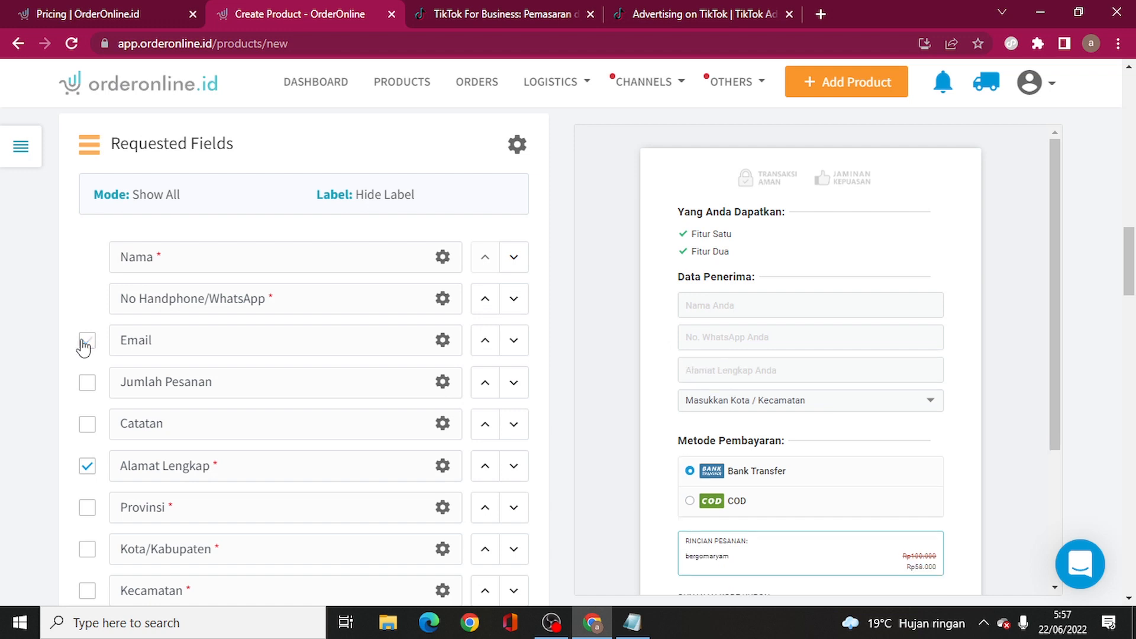
{"action": "scroll", "coordinate": [133, 362], "scroll_direction": "down", "scroll_amount": 1}
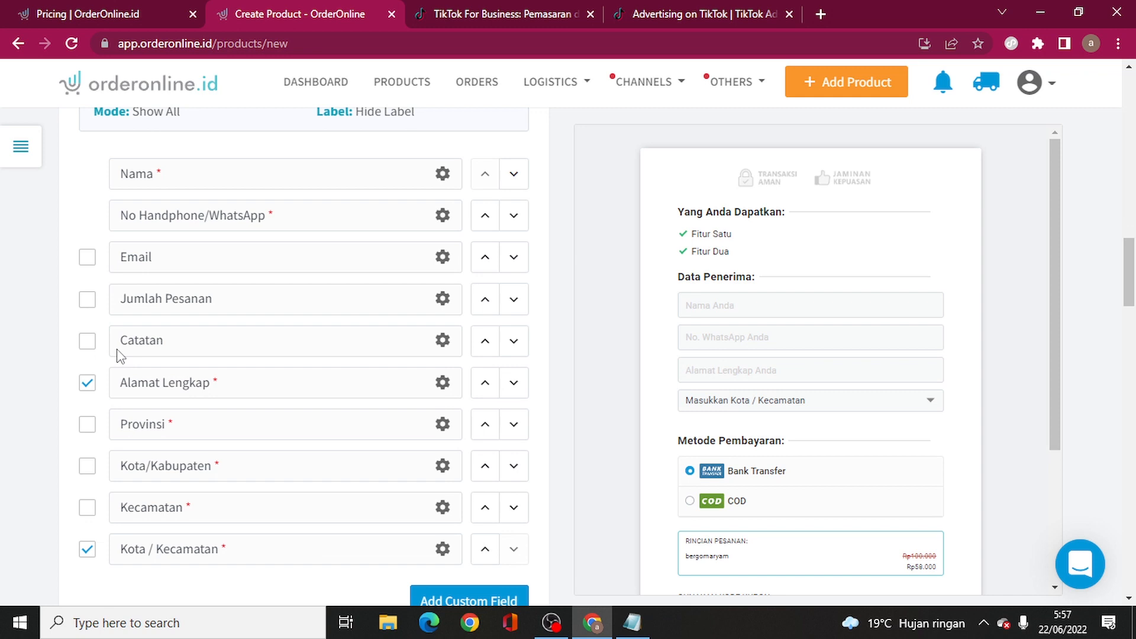
{"action": "left_click", "coordinate": [87, 299]}
{"action": "left_click", "coordinate": [87, 341]}
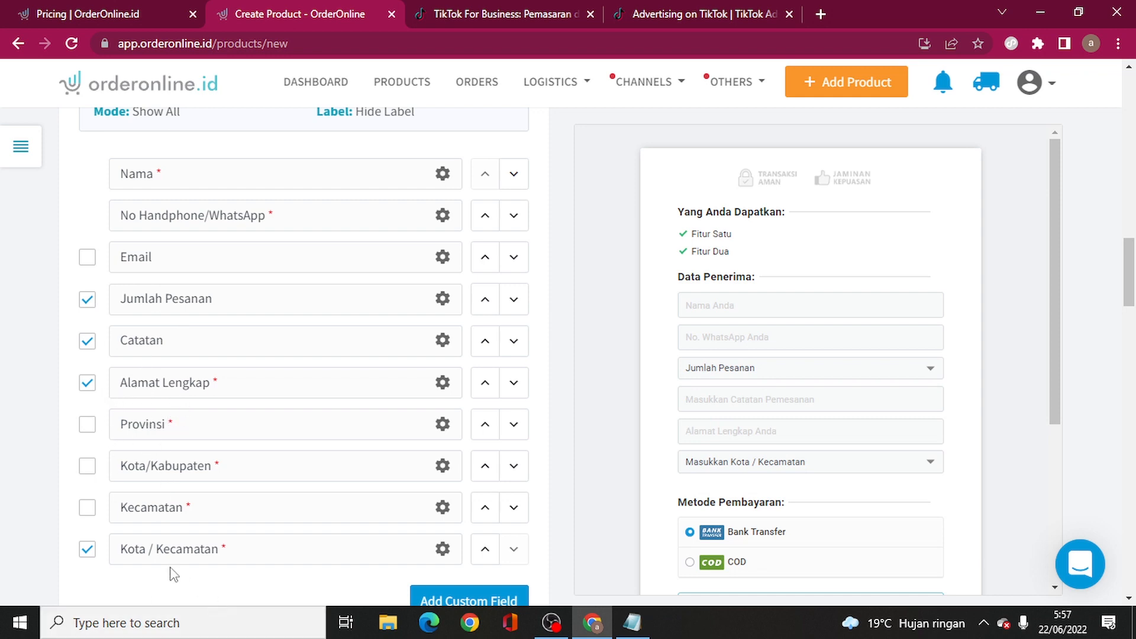
- Try separate Provinsi, Kota/Kabupaten and Kecamatan fields, then revert to the combined Kota / Kecamatan field
{"action": "left_click", "coordinate": [87, 551]}
{"action": "left_click", "coordinate": [87, 424]}
{"action": "left_click", "coordinate": [87, 467]}
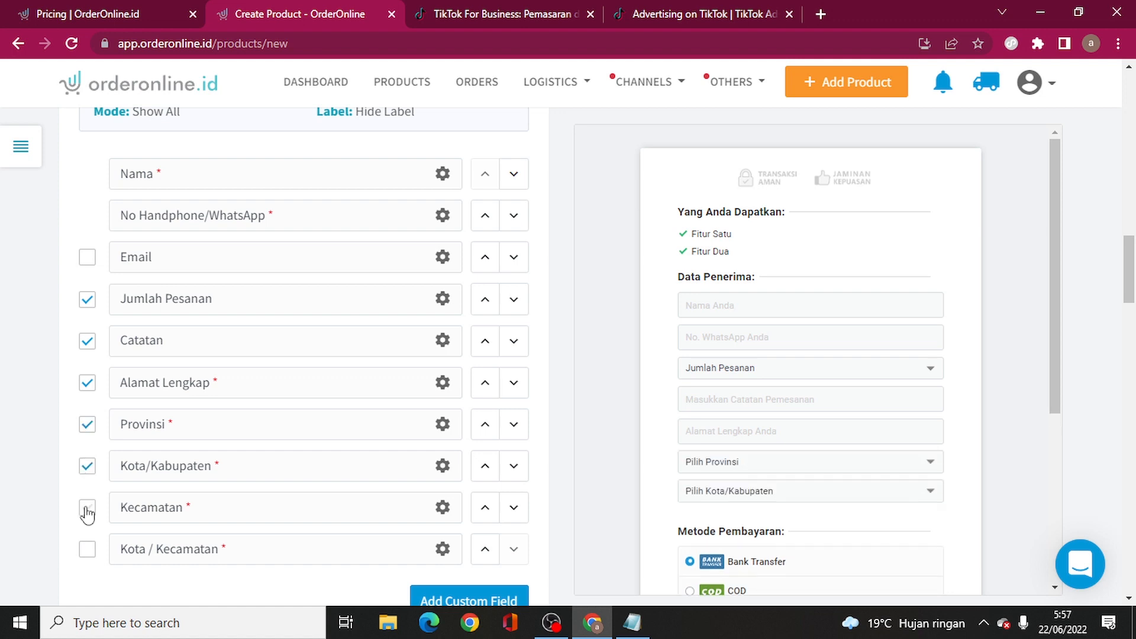
{"action": "left_click", "coordinate": [87, 508]}
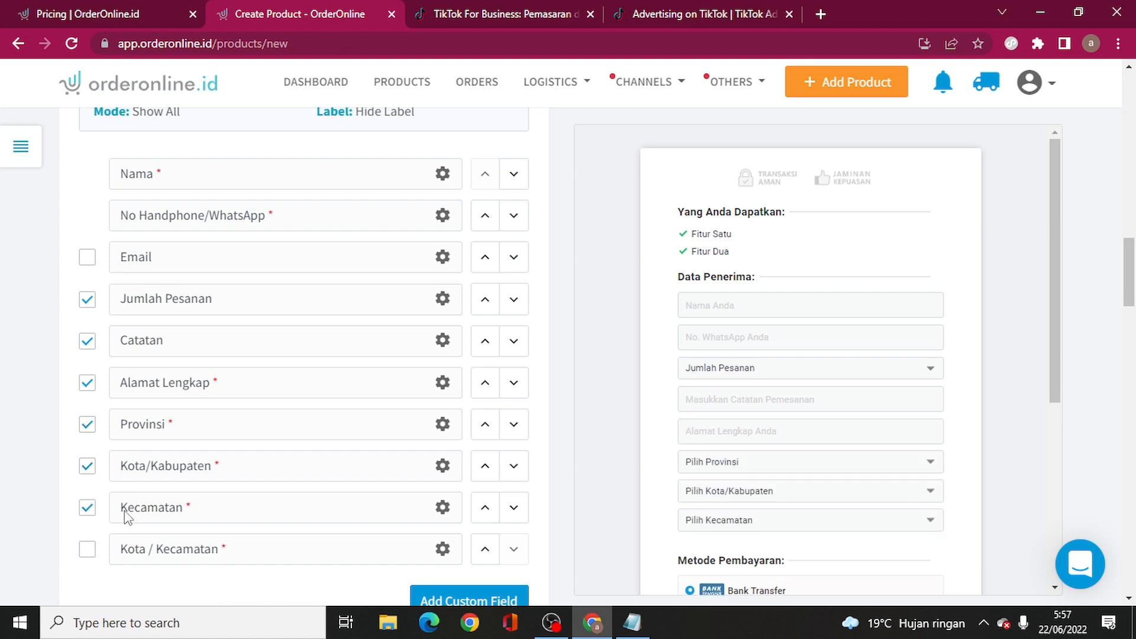
{"action": "left_click", "coordinate": [89, 508]}
{"action": "left_click", "coordinate": [87, 468]}
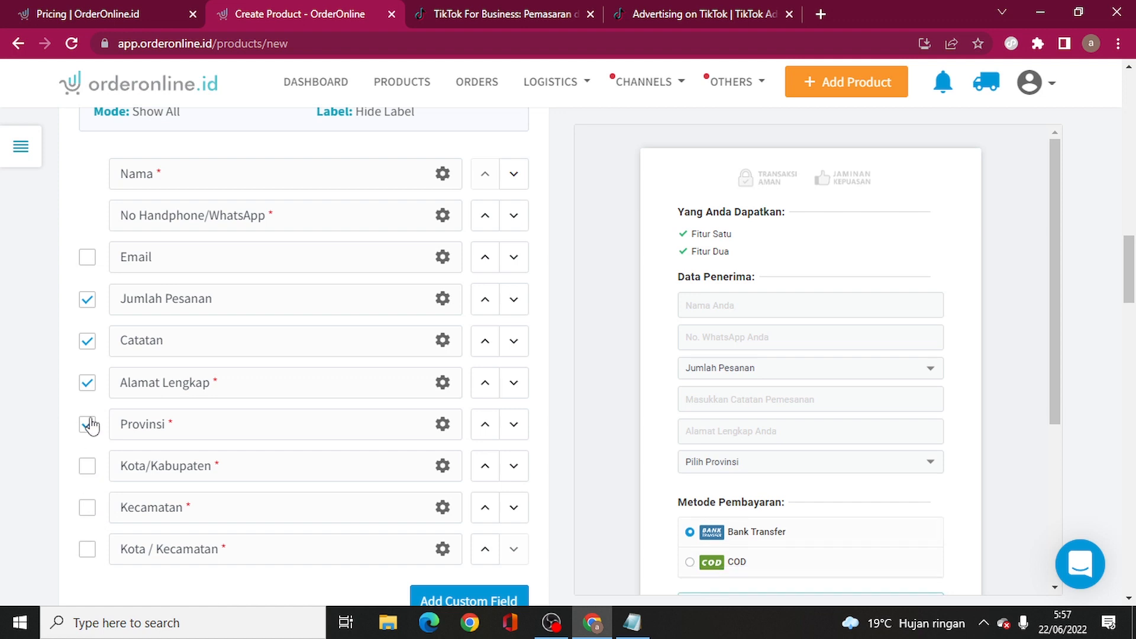
{"action": "left_click", "coordinate": [88, 424]}
{"action": "left_click", "coordinate": [87, 549]}
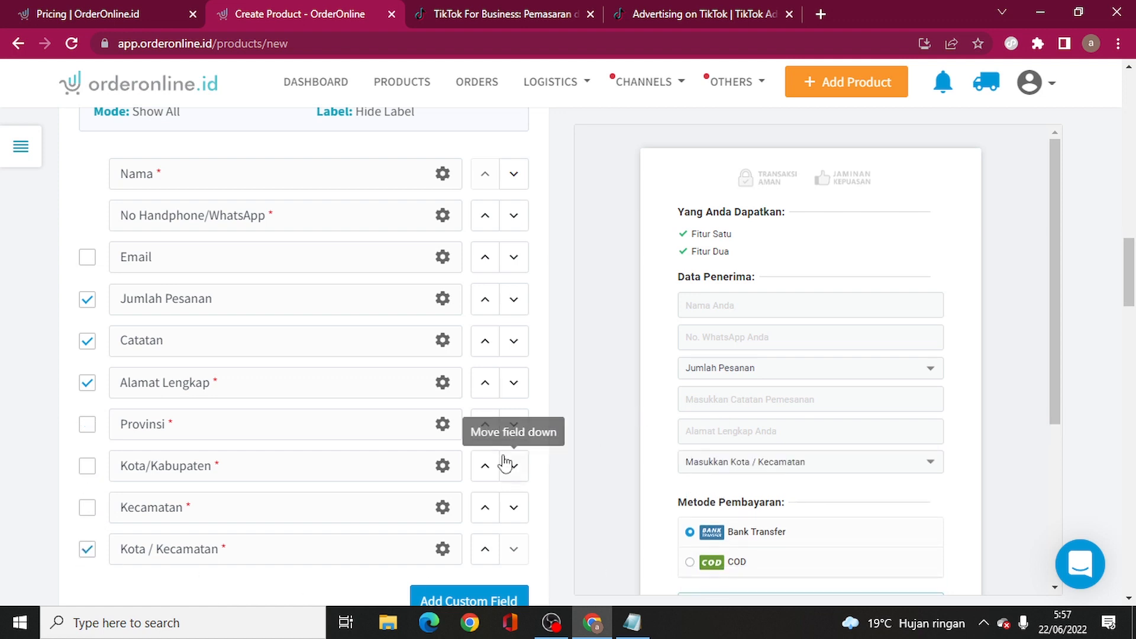
{"action": "scroll", "coordinate": [507, 406], "scroll_direction": "down", "scroll_amount": 5}
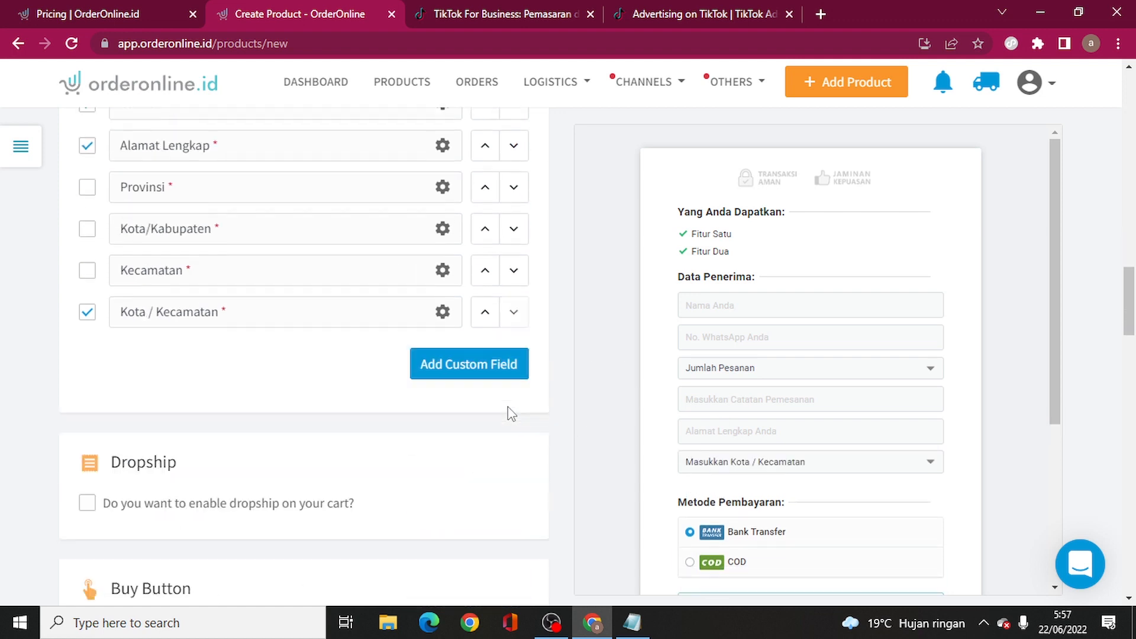
{"action": "scroll", "coordinate": [508, 407], "scroll_direction": "down", "scroll_amount": 4}
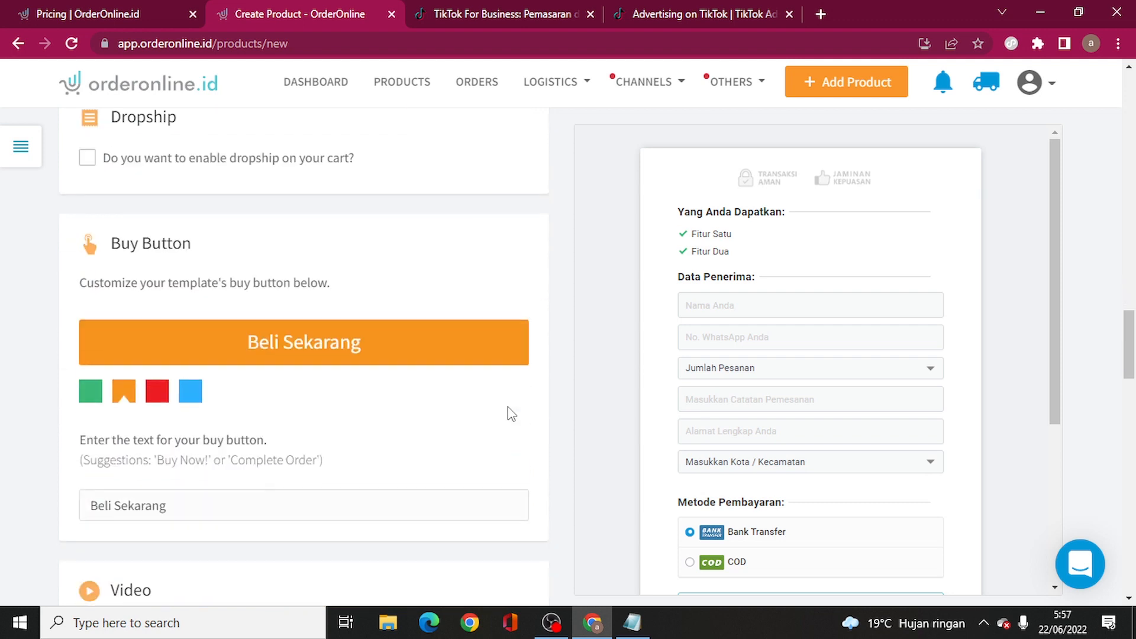
{"action": "left_click", "coordinate": [157, 394]}
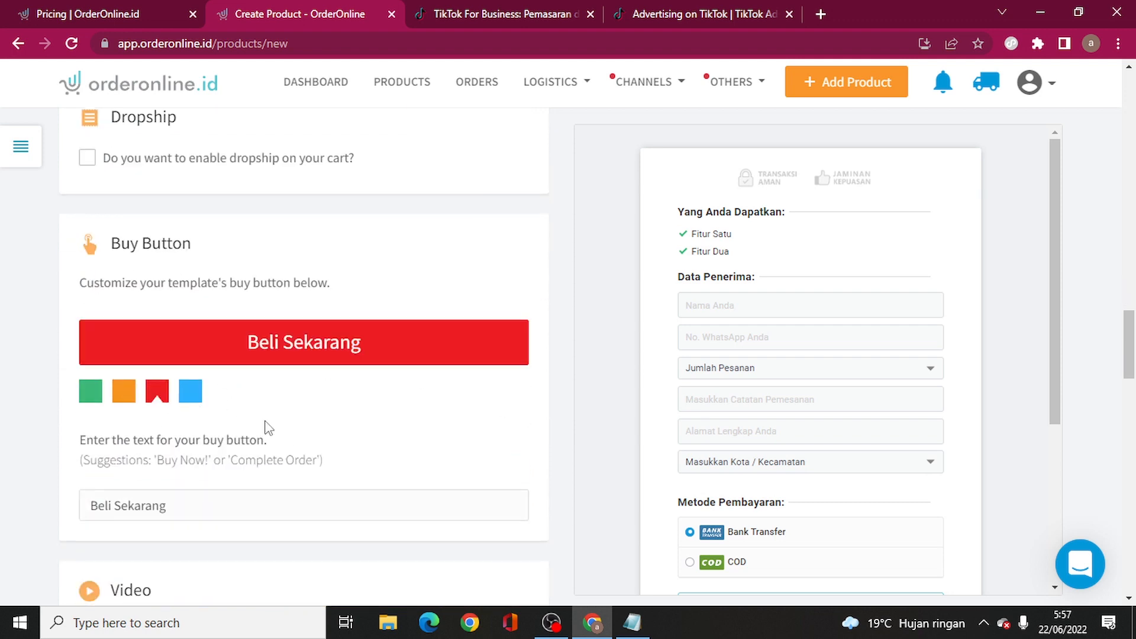
{"action": "scroll", "coordinate": [908, 421], "scroll_direction": "down", "scroll_amount": 4}
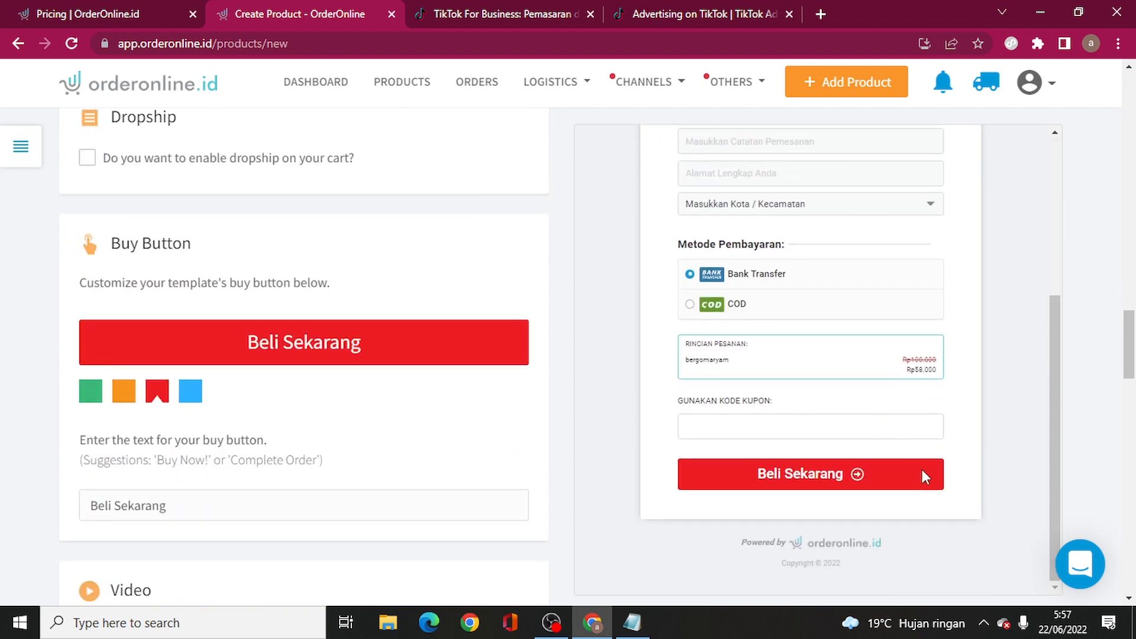
{"action": "left_click", "coordinate": [181, 393]}
{"action": "left_click", "coordinate": [130, 395]}
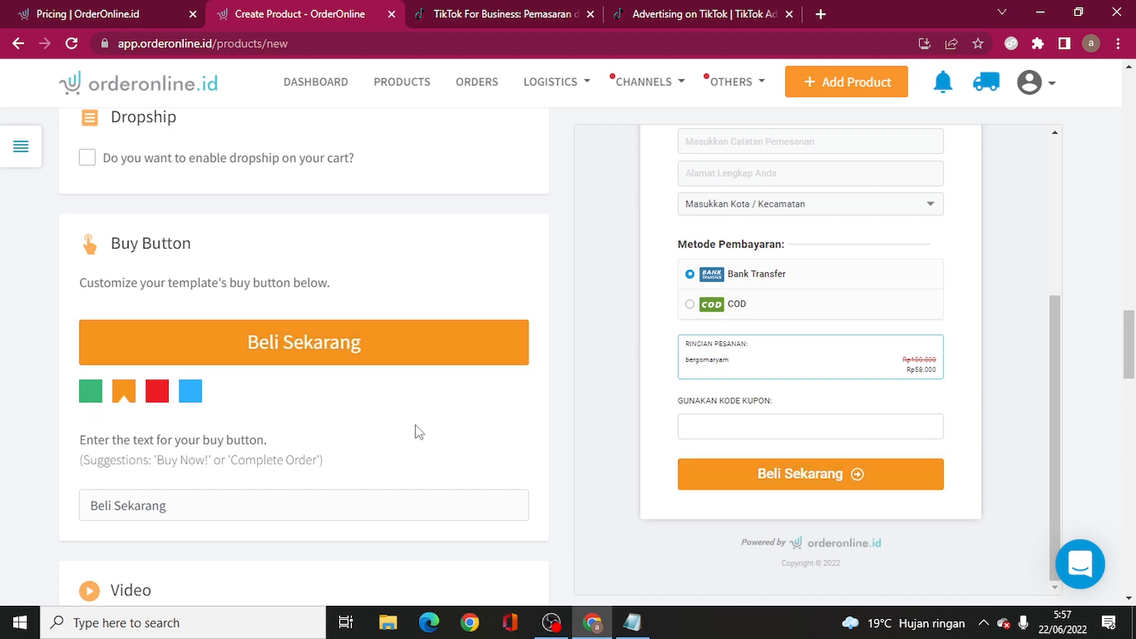
{"action": "scroll", "coordinate": [418, 431], "scroll_direction": "down", "scroll_amount": 1}
{"action": "left_click_drag", "start_coordinate": [307, 426], "coordinate": [88, 422]}
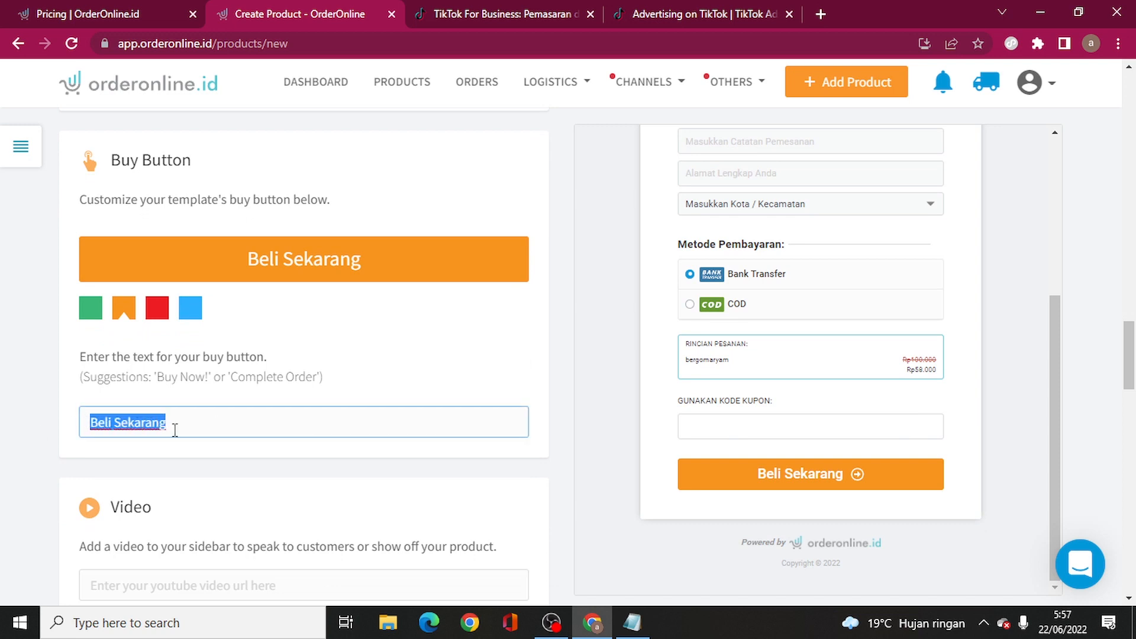
{"action": "left_click", "coordinate": [266, 466]}
{"action": "scroll", "coordinate": [260, 409], "scroll_direction": "up", "scroll_amount": 5}
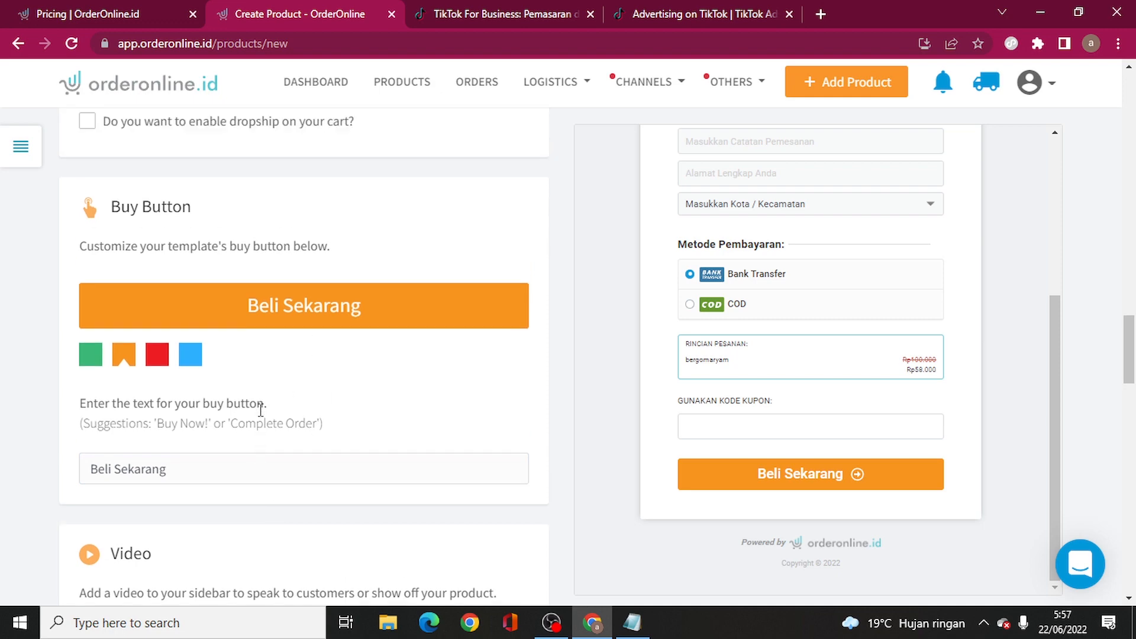
- Review the product form's Tracking pixel fields, then bring up the TikTok Ads Manager dashboard
{"action": "scroll", "coordinate": [260, 417], "scroll_direction": "down", "scroll_amount": 15}
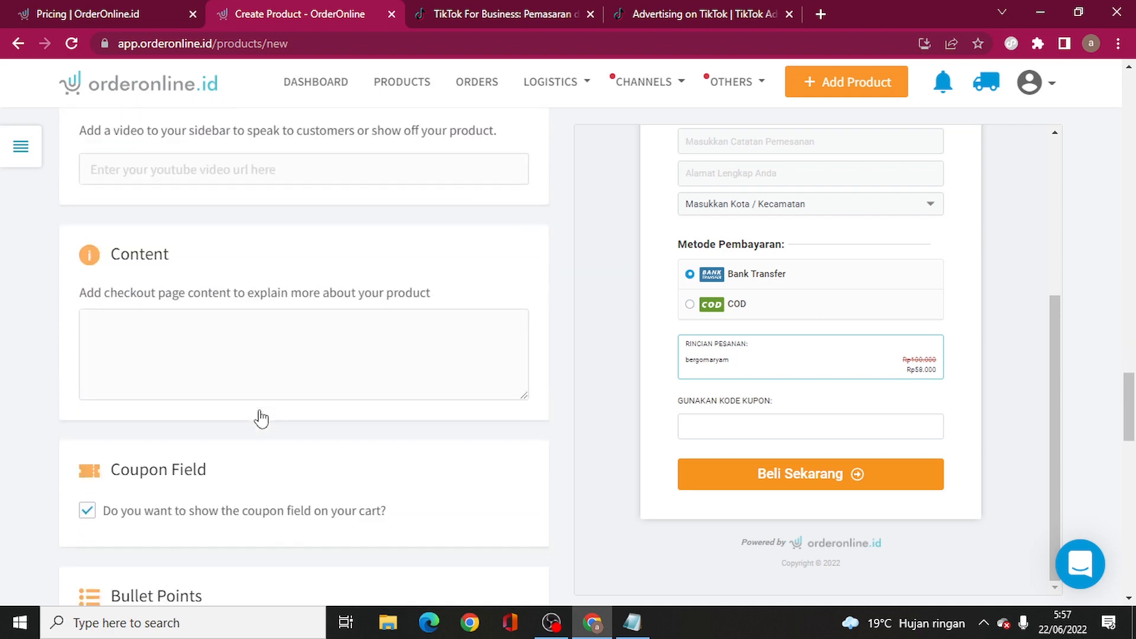
{"action": "scroll", "coordinate": [260, 418], "scroll_direction": "down", "scroll_amount": 9}
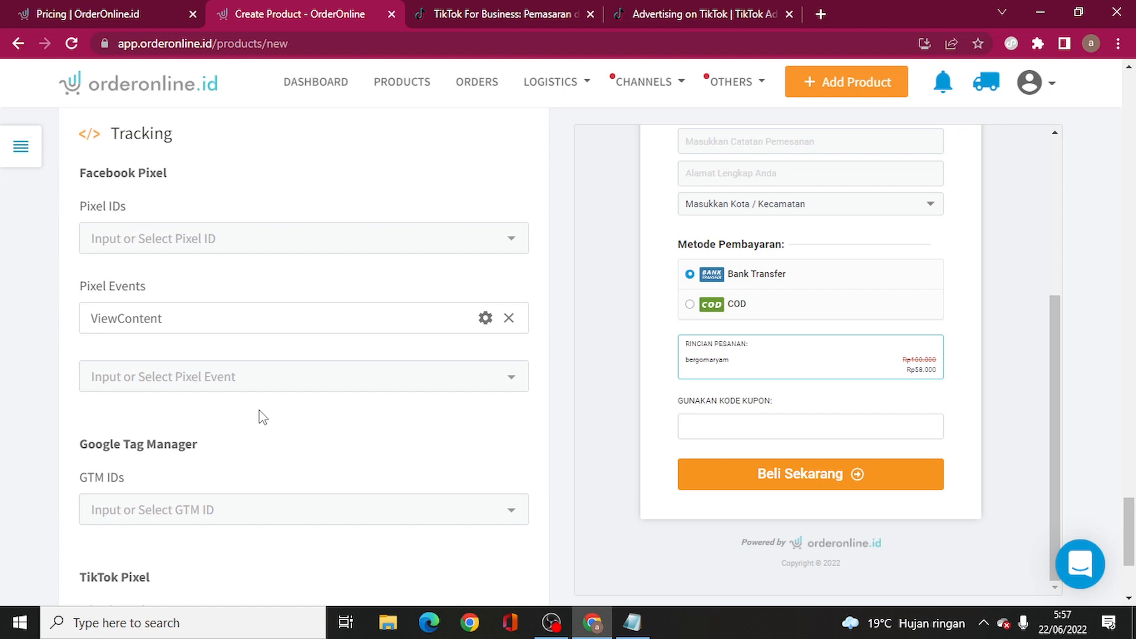
{"action": "scroll", "coordinate": [263, 417], "scroll_direction": "down", "scroll_amount": 4}
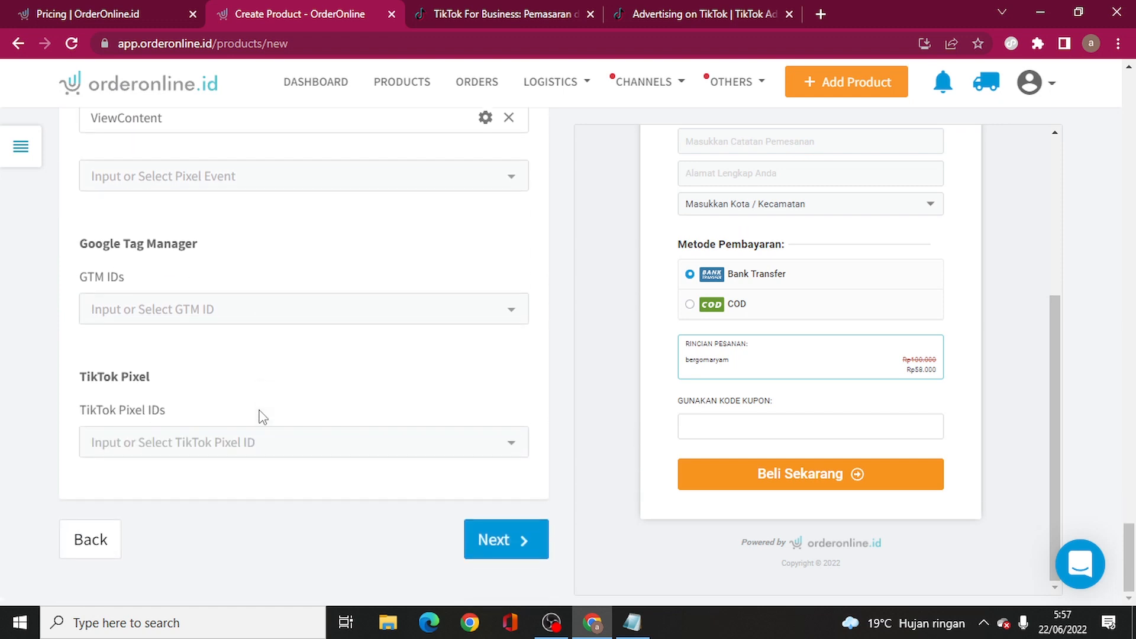
{"action": "scroll", "coordinate": [263, 417], "scroll_direction": "up", "scroll_amount": 6}
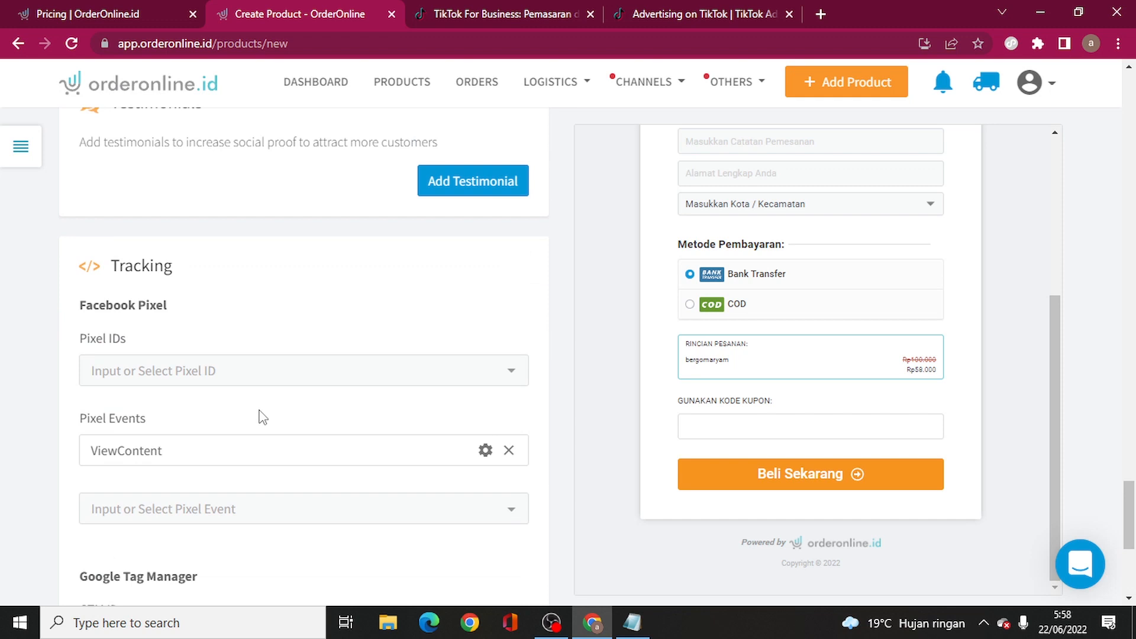
{"action": "scroll", "coordinate": [262, 415], "scroll_direction": "down", "scroll_amount": 4}
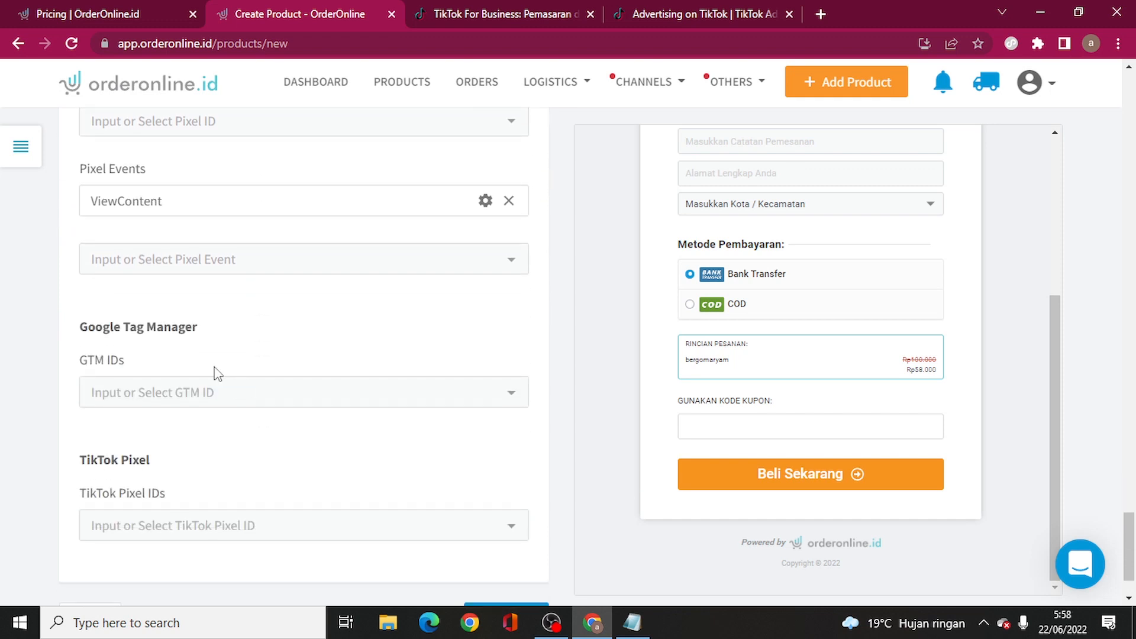
{"action": "scroll", "coordinate": [265, 359], "scroll_direction": "down", "scroll_amount": 2}
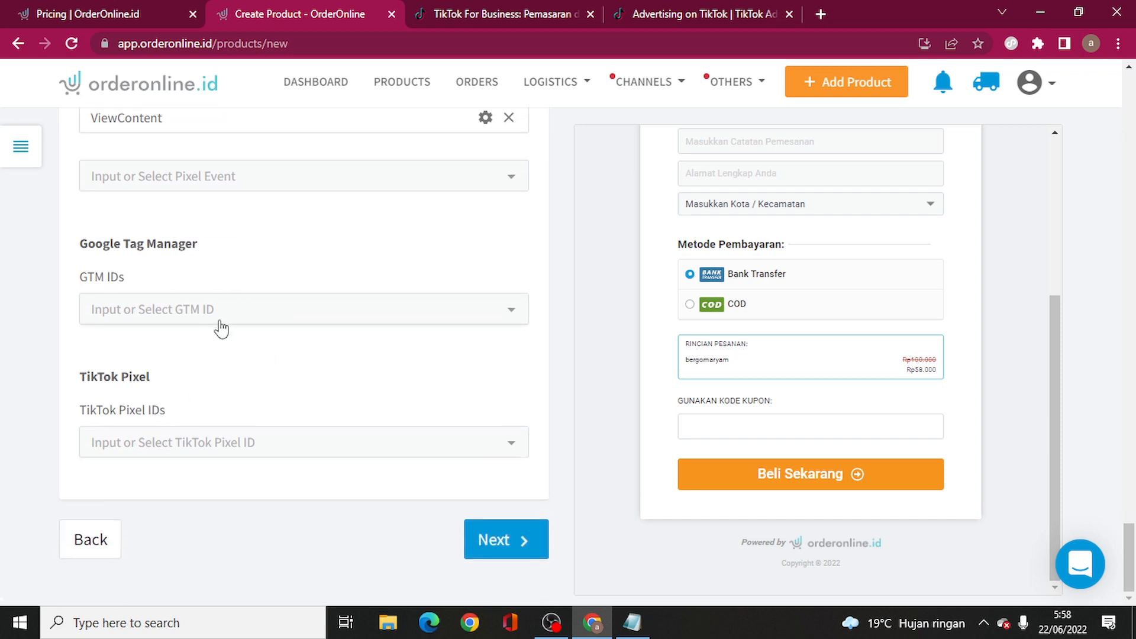
{"action": "left_click", "coordinate": [691, 18]}
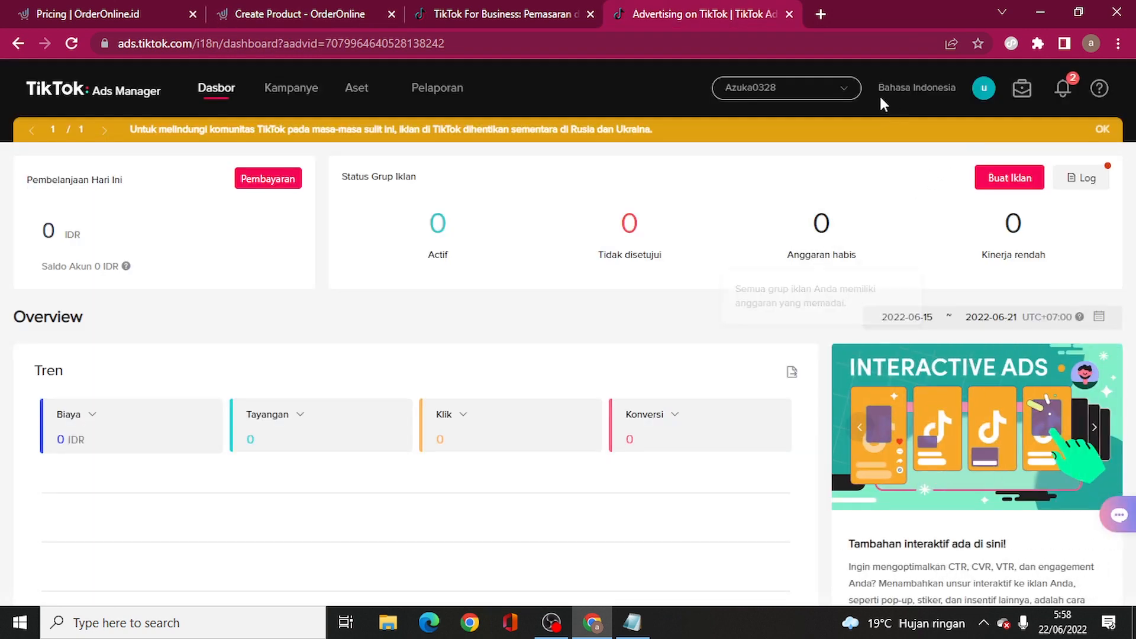
- Switch TikTok Ads Manager to the other ad account
{"action": "left_click", "coordinate": [819, 96]}
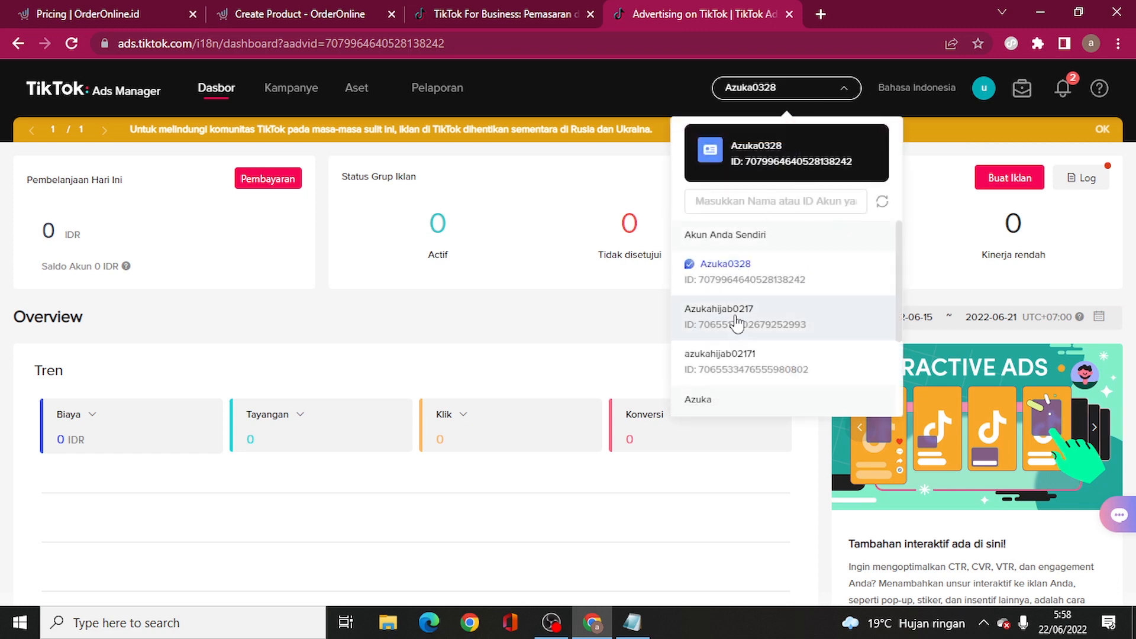
{"action": "left_click", "coordinate": [731, 323]}
{"action": "left_click", "coordinate": [315, 8]}
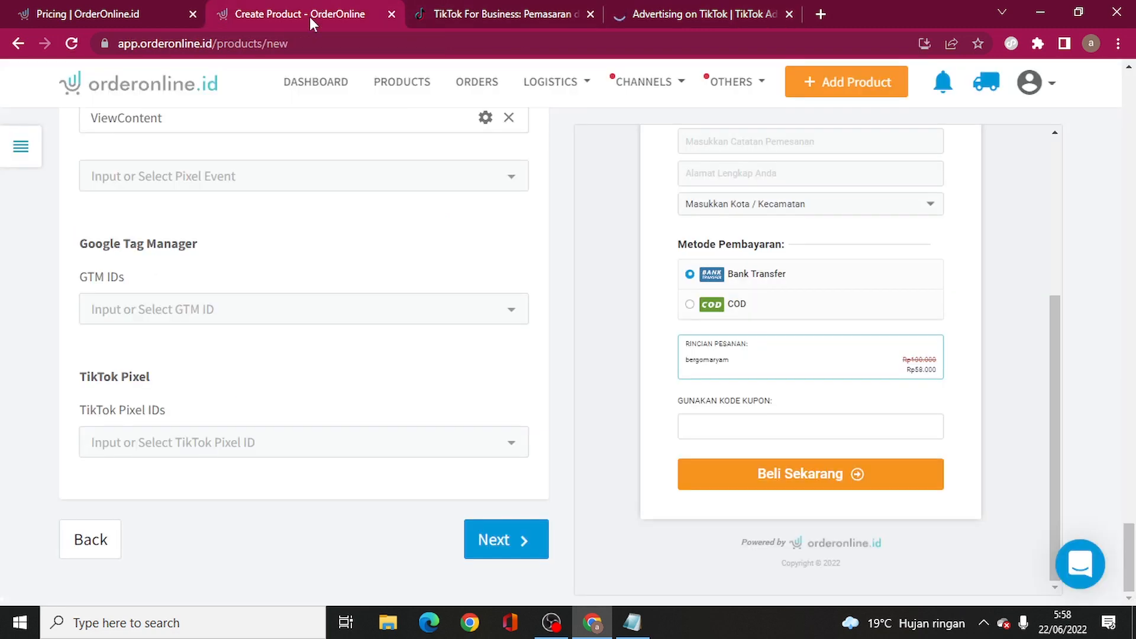
{"action": "left_click", "coordinate": [621, 8]}
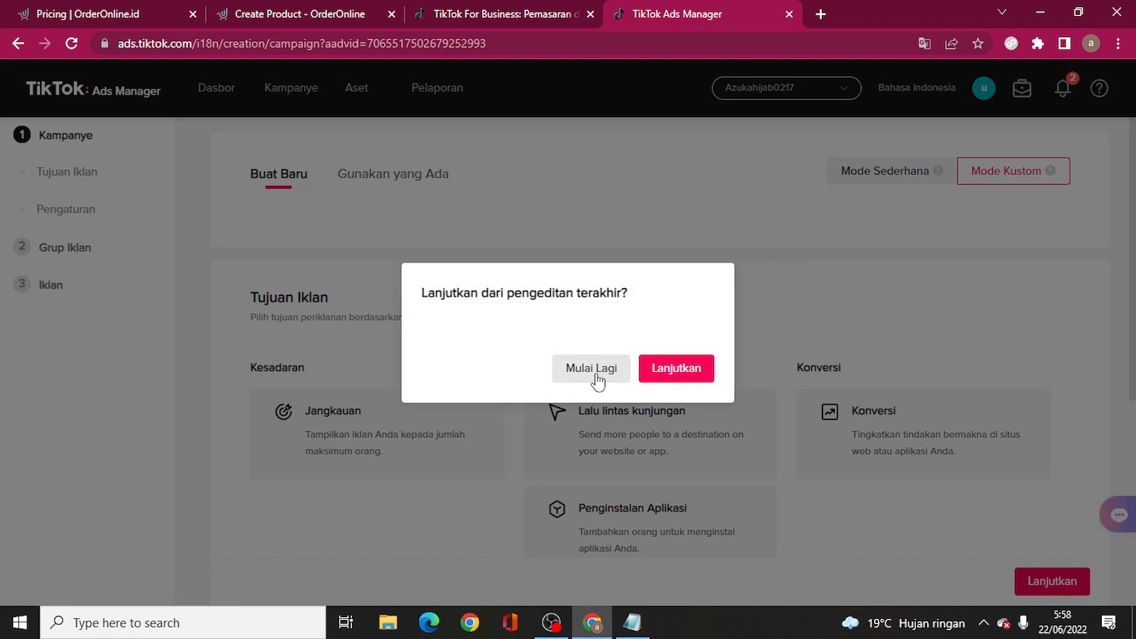
- Discard the previous draft and start a new campaign in Mode Kustom
{"action": "left_click", "coordinate": [597, 377]}
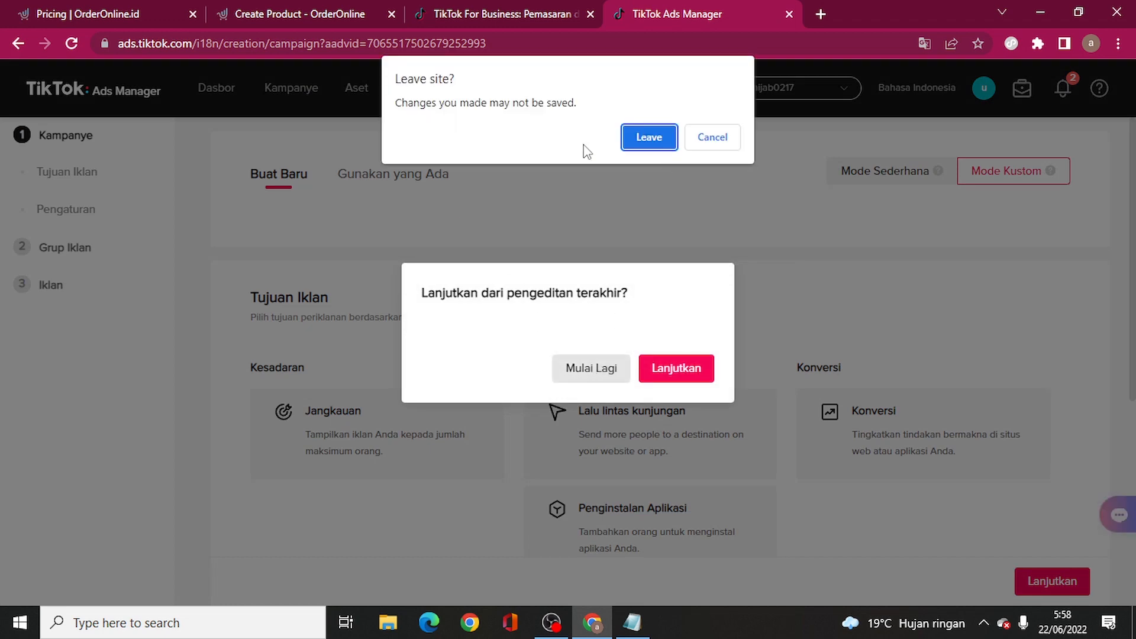
{"action": "left_click", "coordinate": [645, 137]}
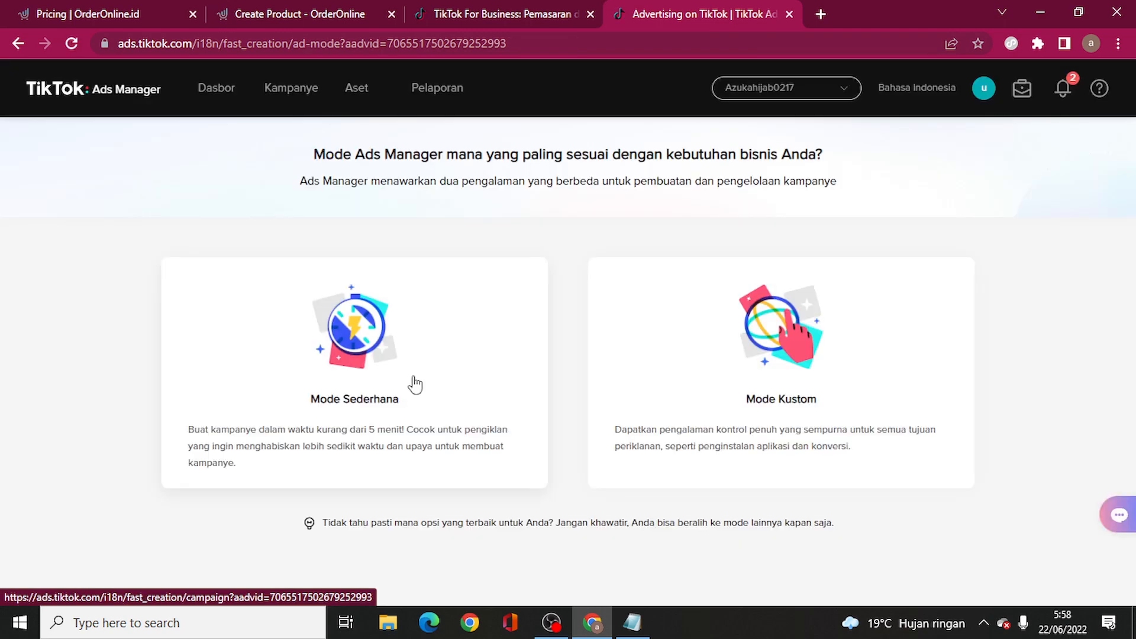
{"action": "left_click", "coordinate": [782, 377]}
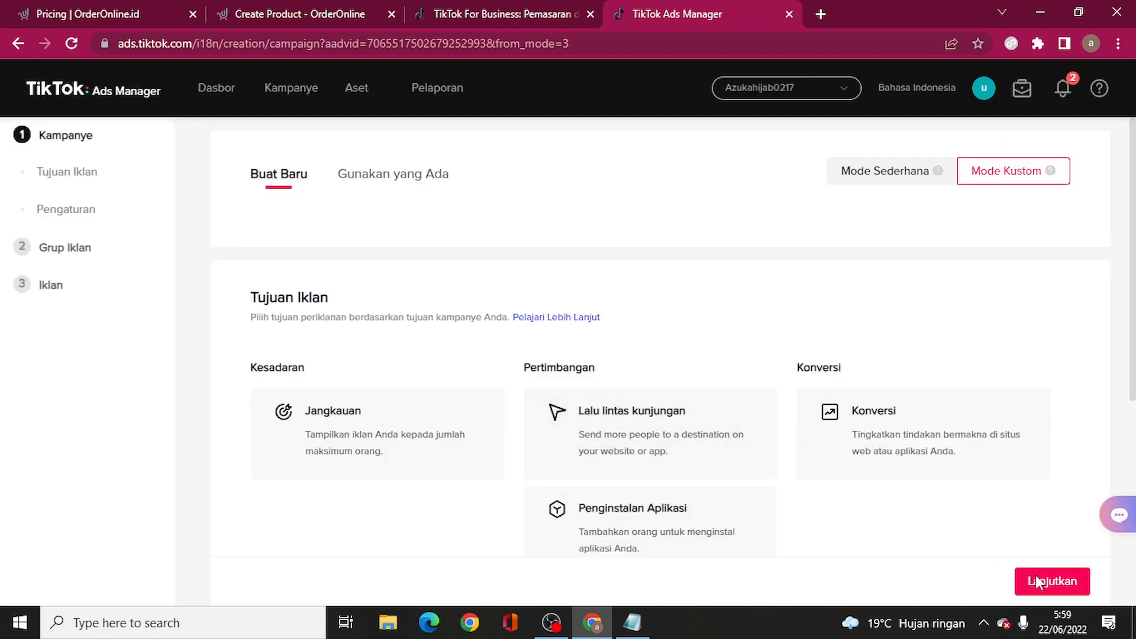
{"action": "left_click", "coordinate": [1037, 583]}
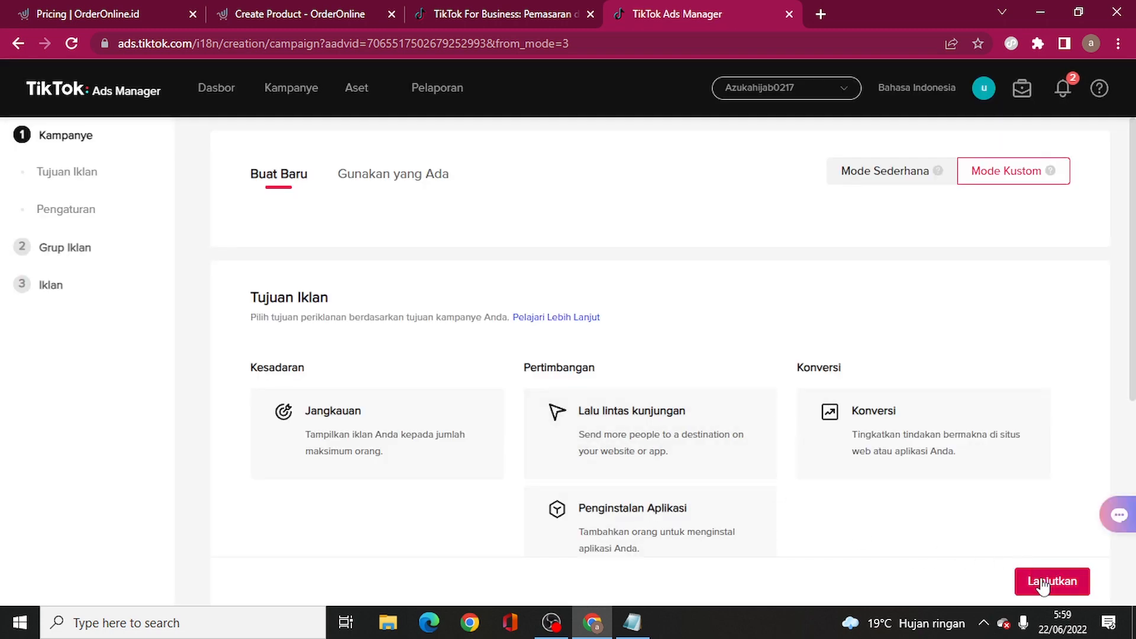
- Create a Konversi campaign whose ad group promotes a website using the testion 000 pixel
{"action": "left_click", "coordinate": [852, 201]}
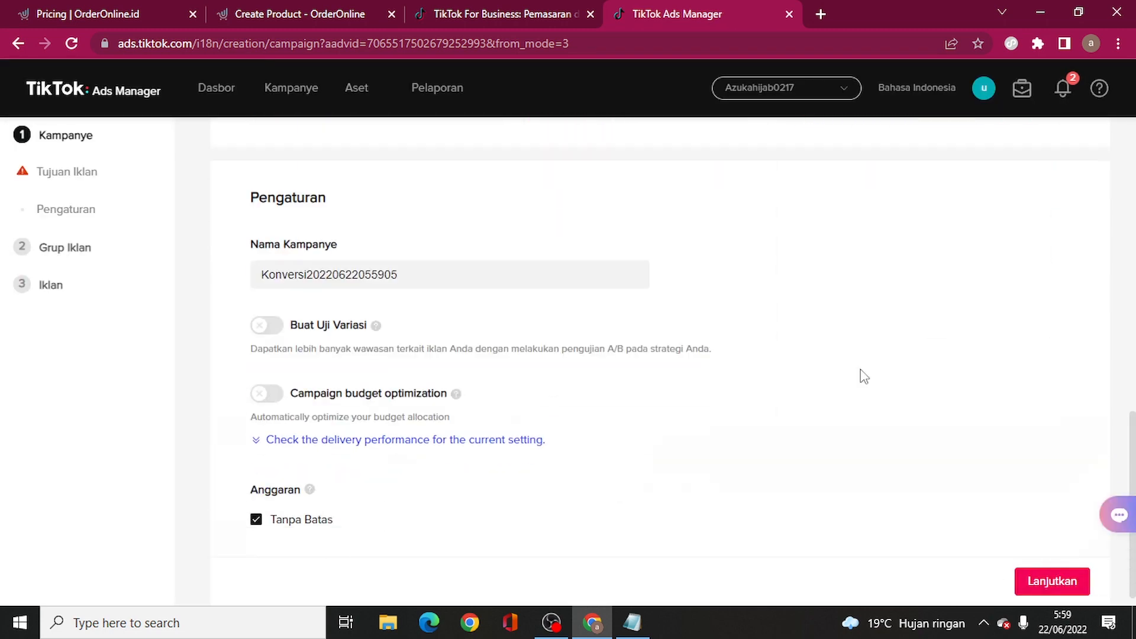
{"action": "left_click", "coordinate": [1020, 581]}
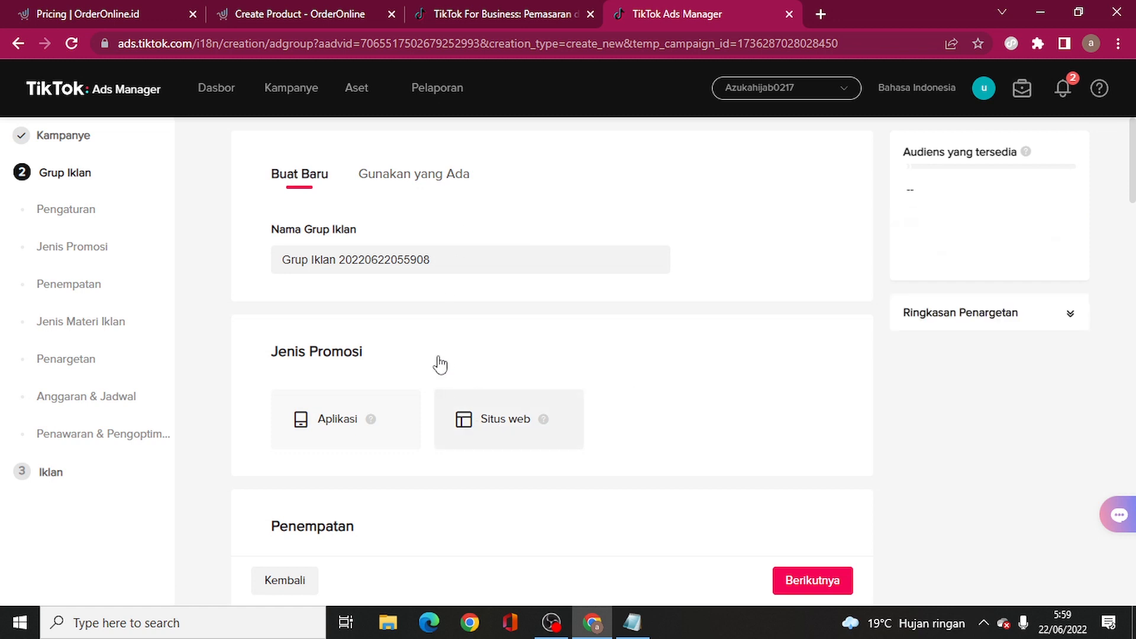
{"action": "left_click", "coordinate": [497, 417]}
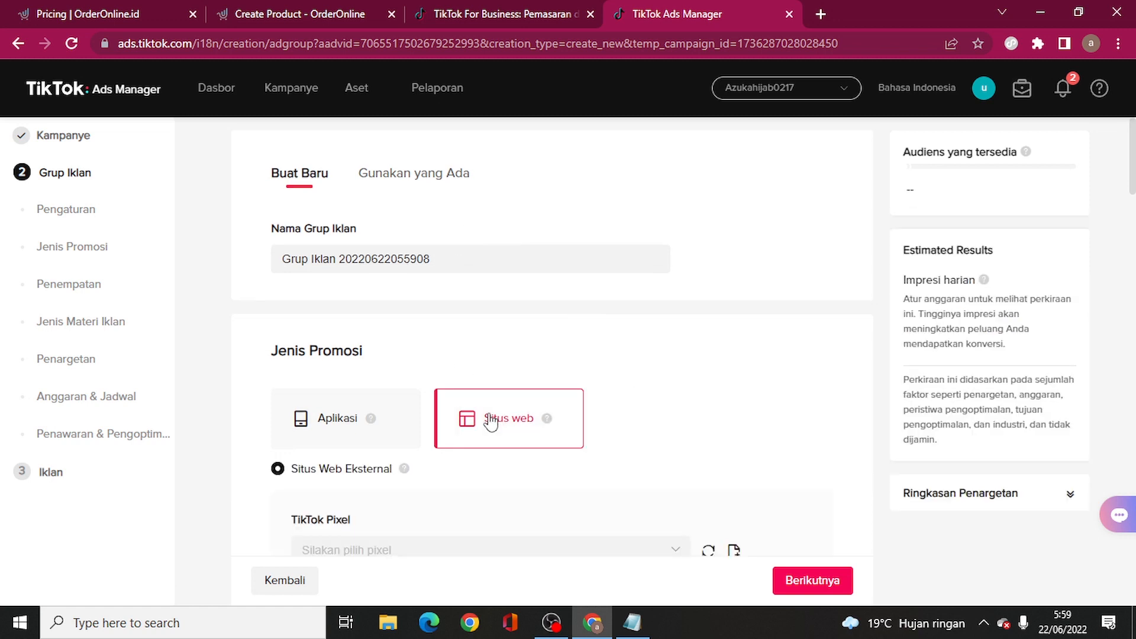
{"action": "scroll", "coordinate": [430, 410], "scroll_direction": "down", "scroll_amount": 3}
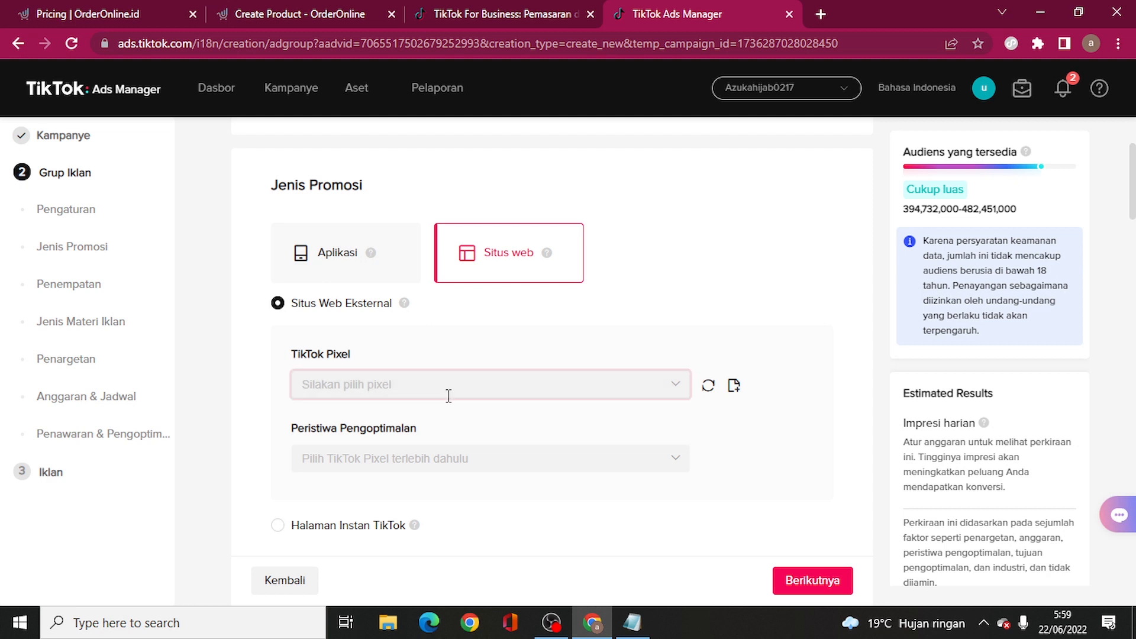
{"action": "left_click", "coordinate": [448, 394]}
{"action": "left_click", "coordinate": [398, 430]}
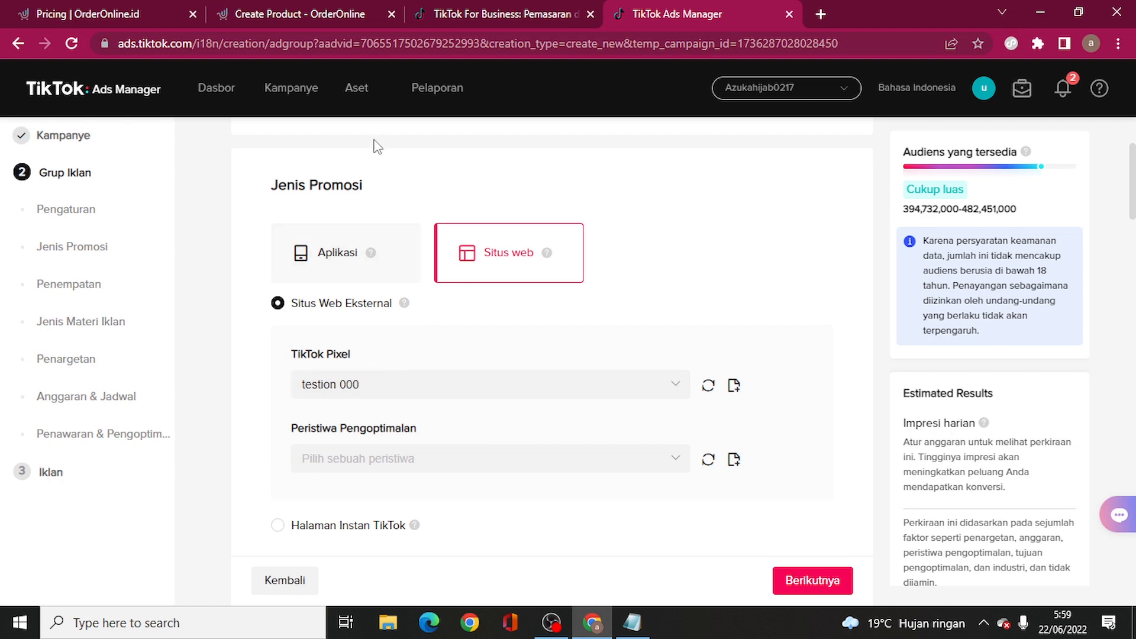
- Switch back to the first ad account and leave the unsaved campaign setup
{"action": "left_click", "coordinate": [314, 13]}
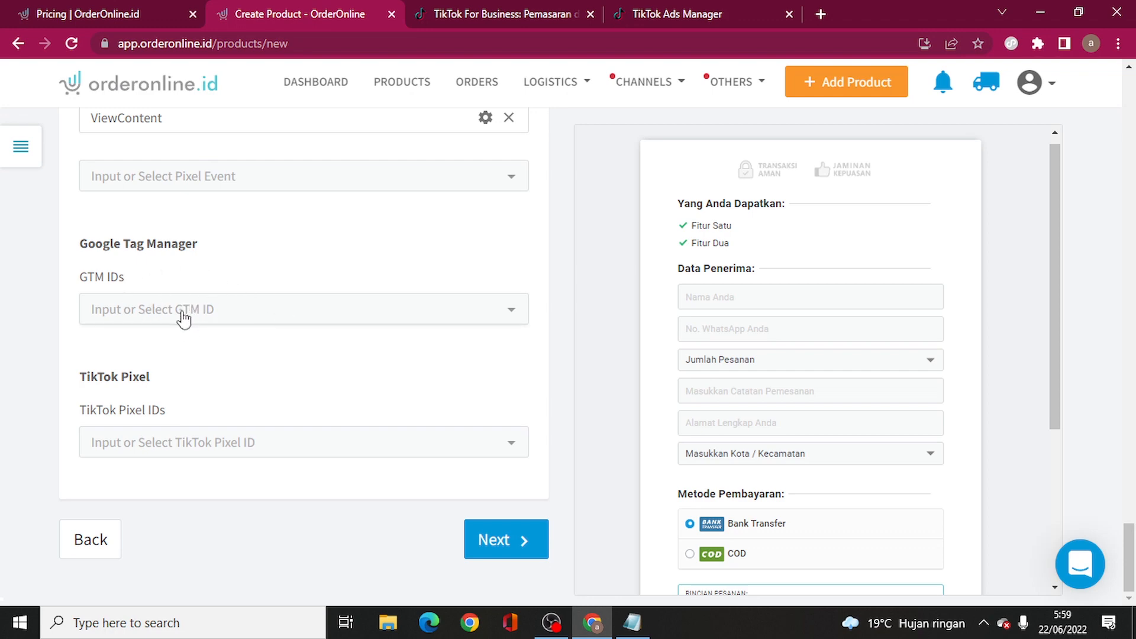
{"action": "left_click", "coordinate": [664, 9]}
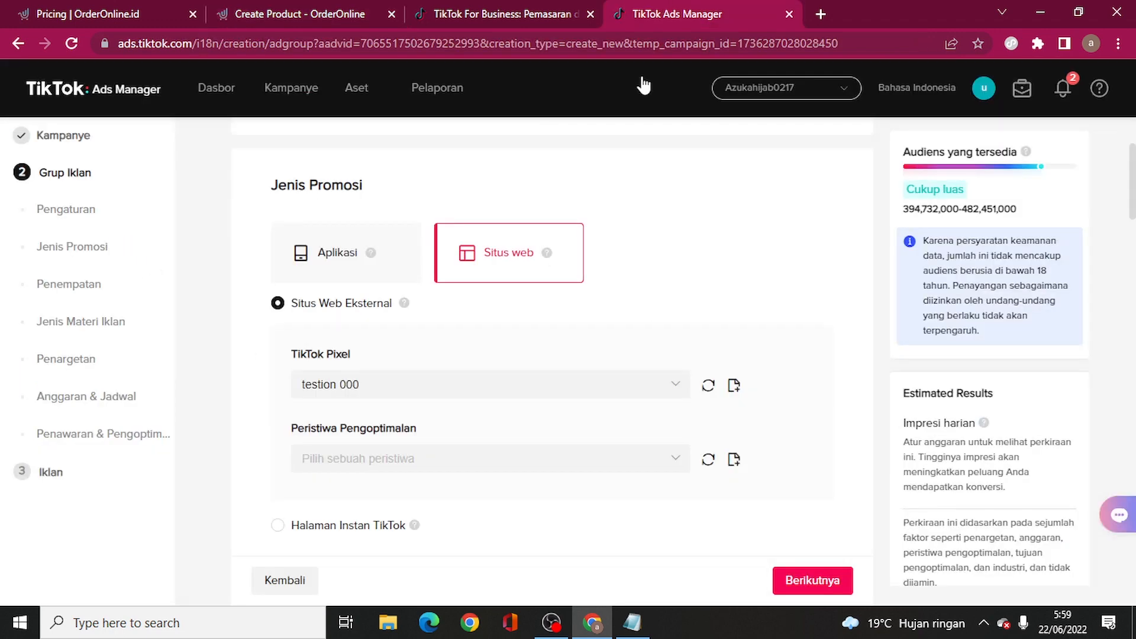
{"action": "left_click", "coordinate": [769, 90]}
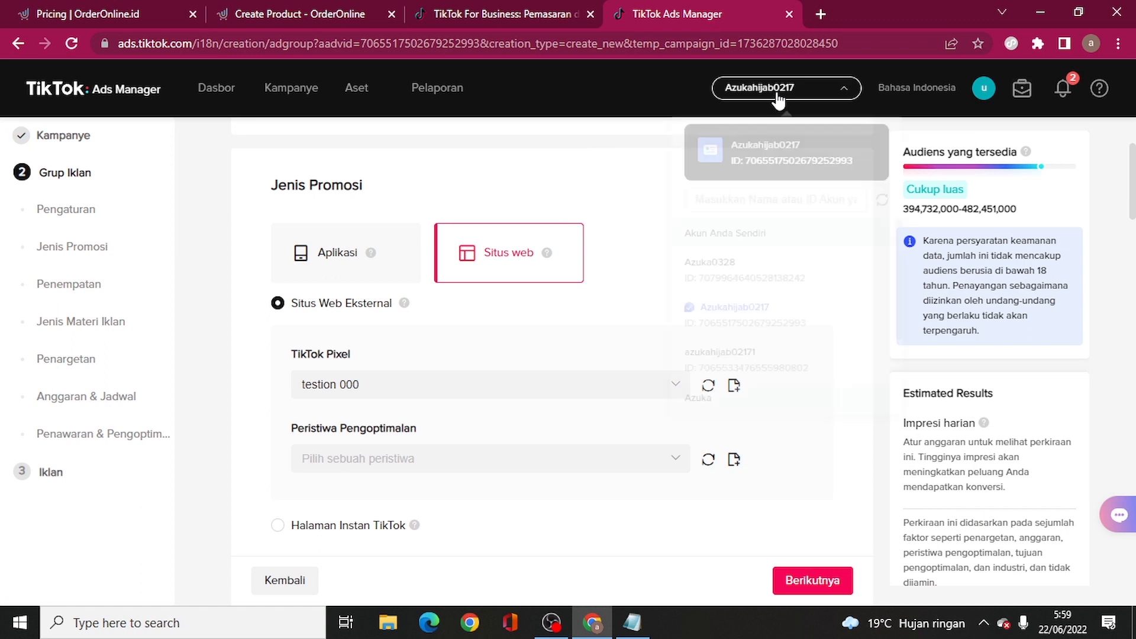
{"action": "left_click", "coordinate": [743, 276]}
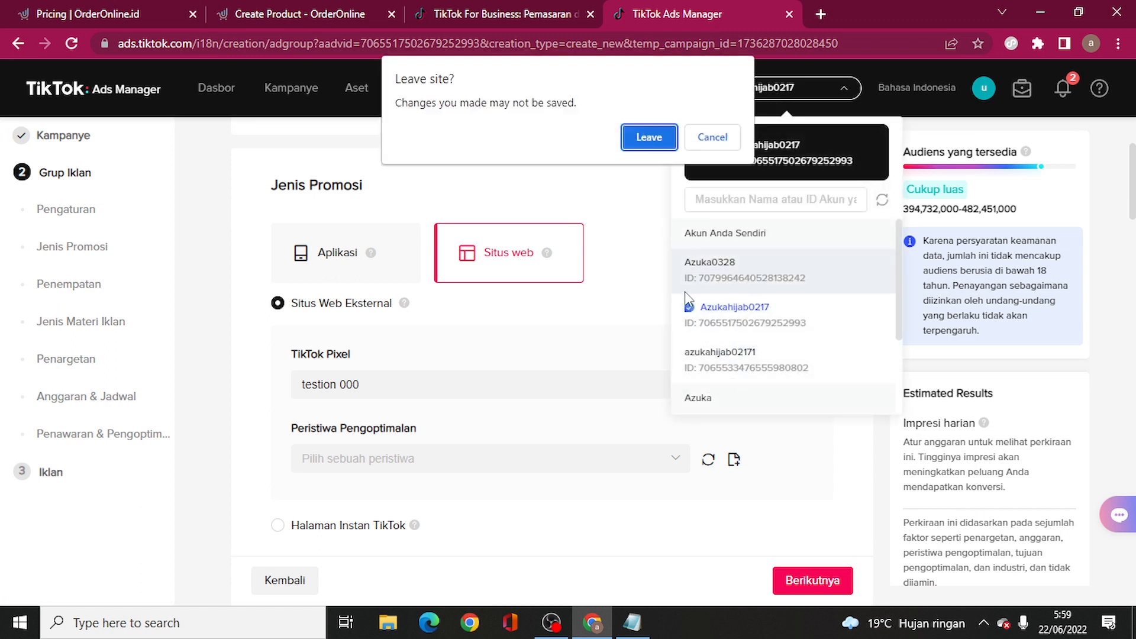
{"action": "left_click", "coordinate": [655, 148]}
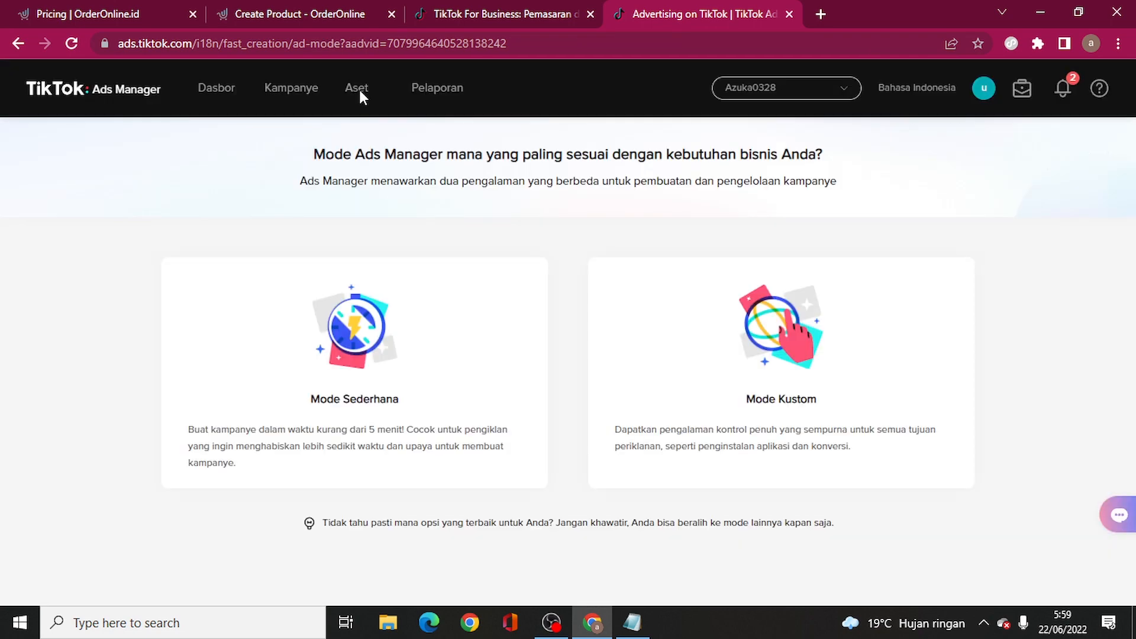
- Go to Aset > Peristiwa and manage the Peristiwa Web pixels
{"action": "mouse_move", "coordinate": [357, 89]}
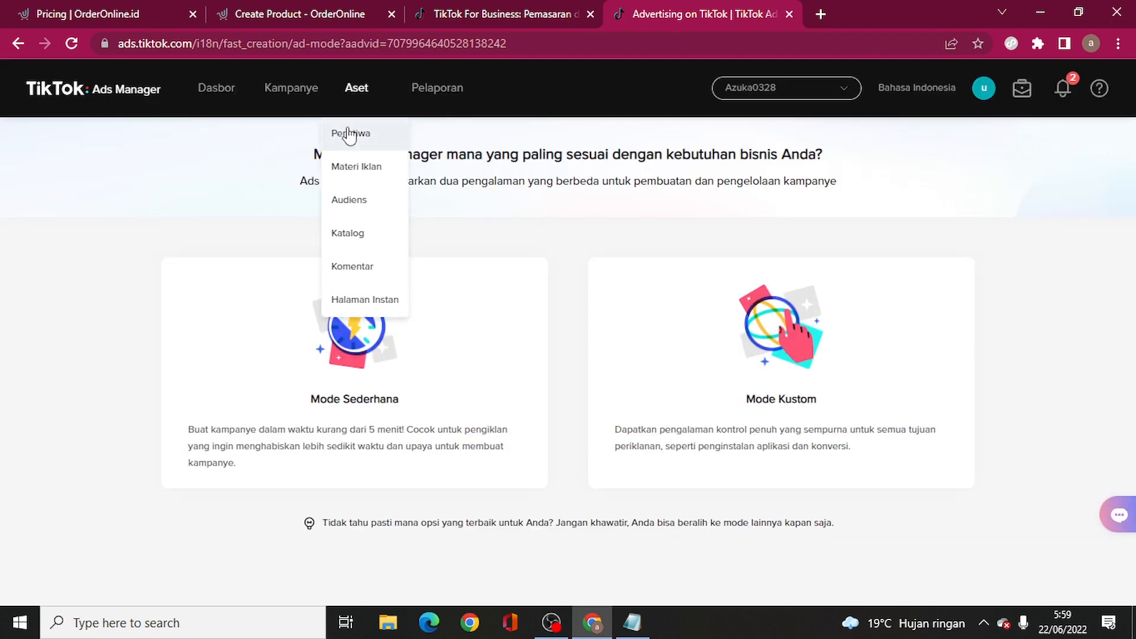
{"action": "left_click", "coordinate": [352, 136]}
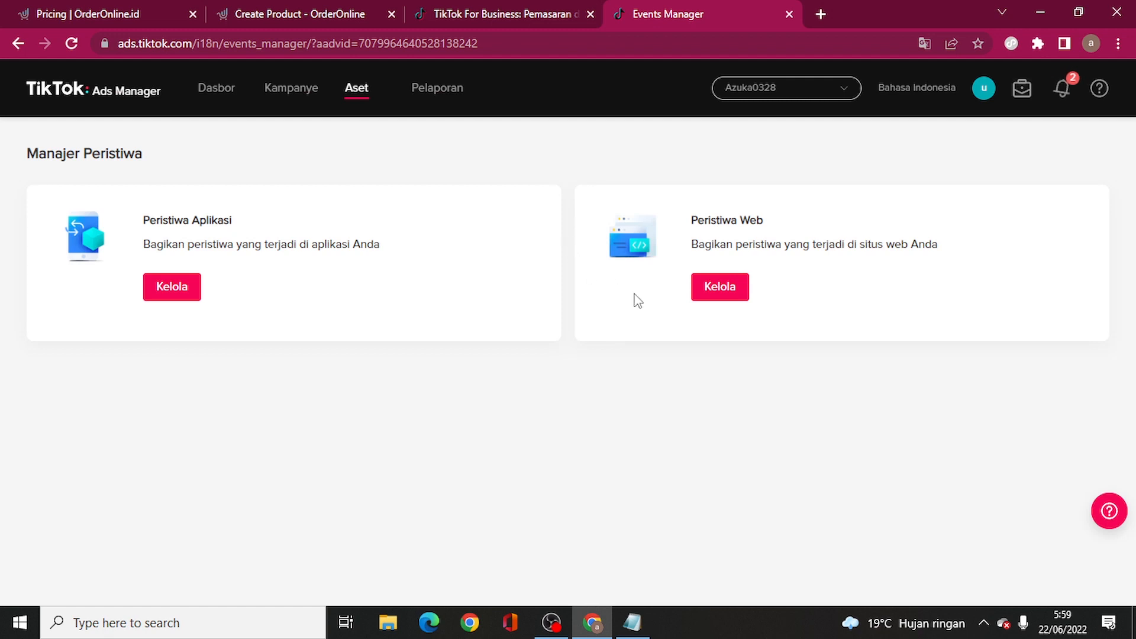
{"action": "left_click", "coordinate": [720, 290]}
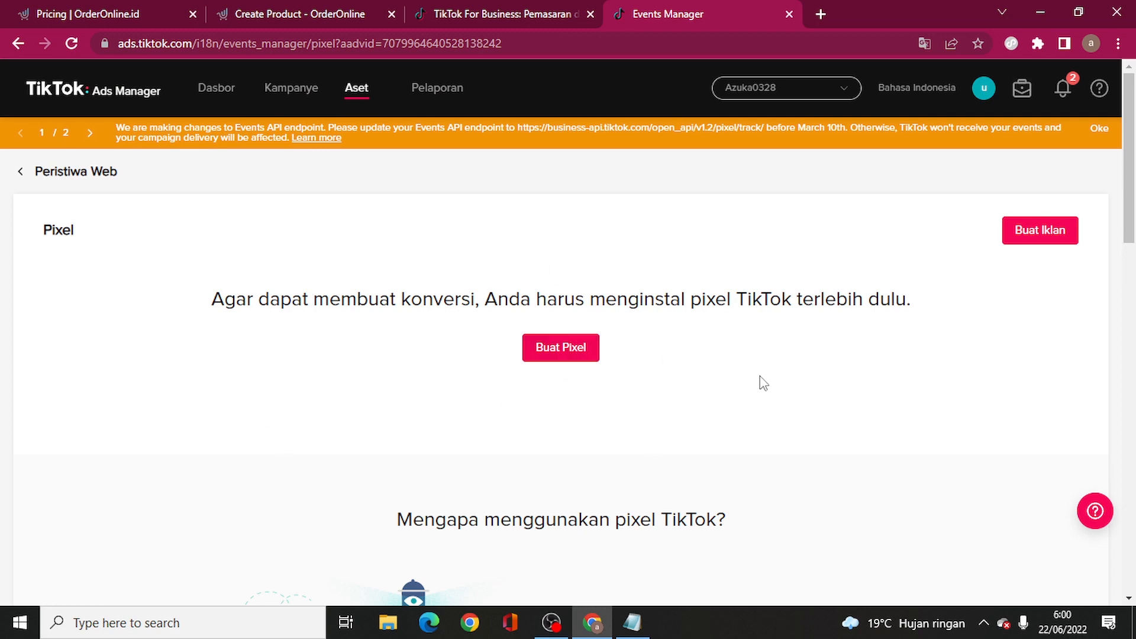
- Start creating a new pixel using the TikTok Pixel connection method
{"action": "scroll", "coordinate": [734, 376], "scroll_direction": "down", "scroll_amount": 6}
{"action": "scroll", "coordinate": [680, 364], "scroll_direction": "up", "scroll_amount": 6}
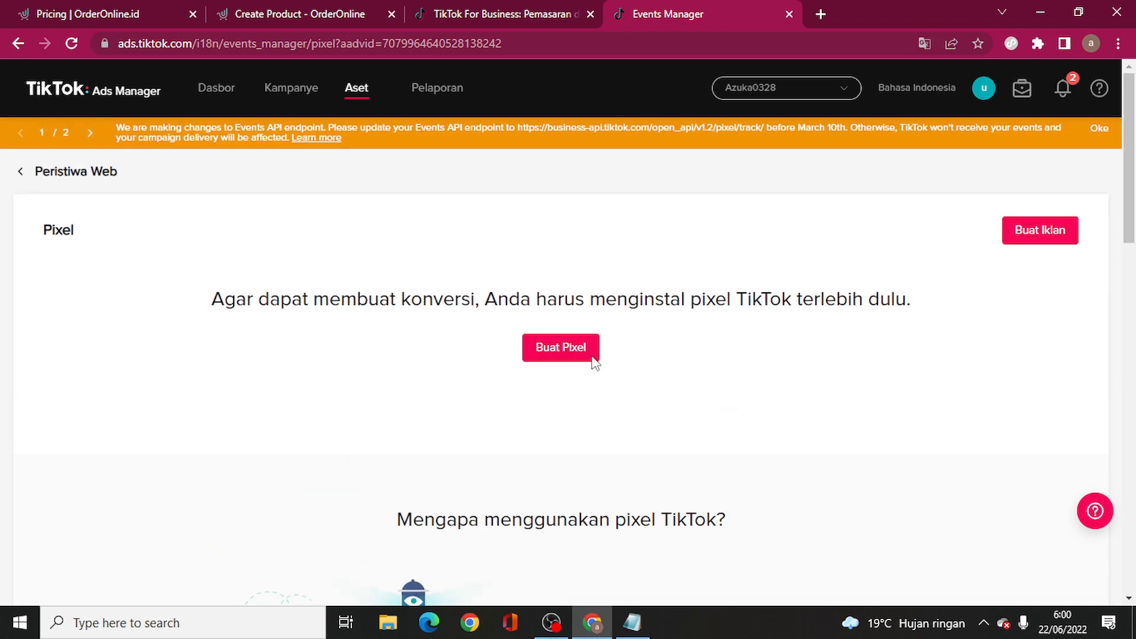
{"action": "left_click", "coordinate": [544, 354]}
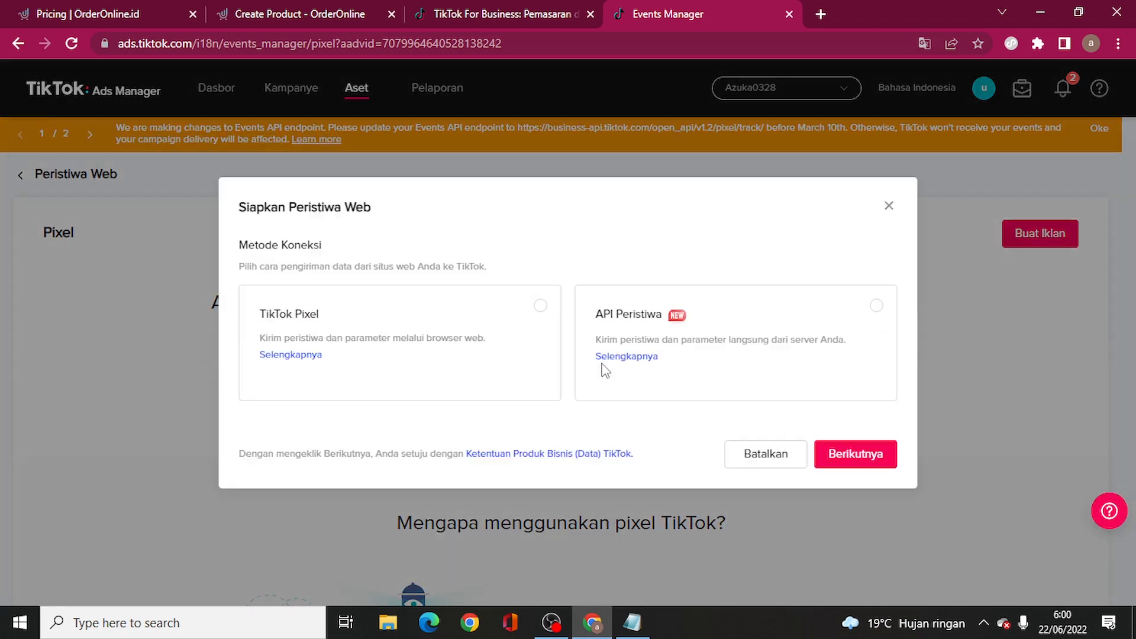
{"action": "left_click", "coordinate": [429, 318]}
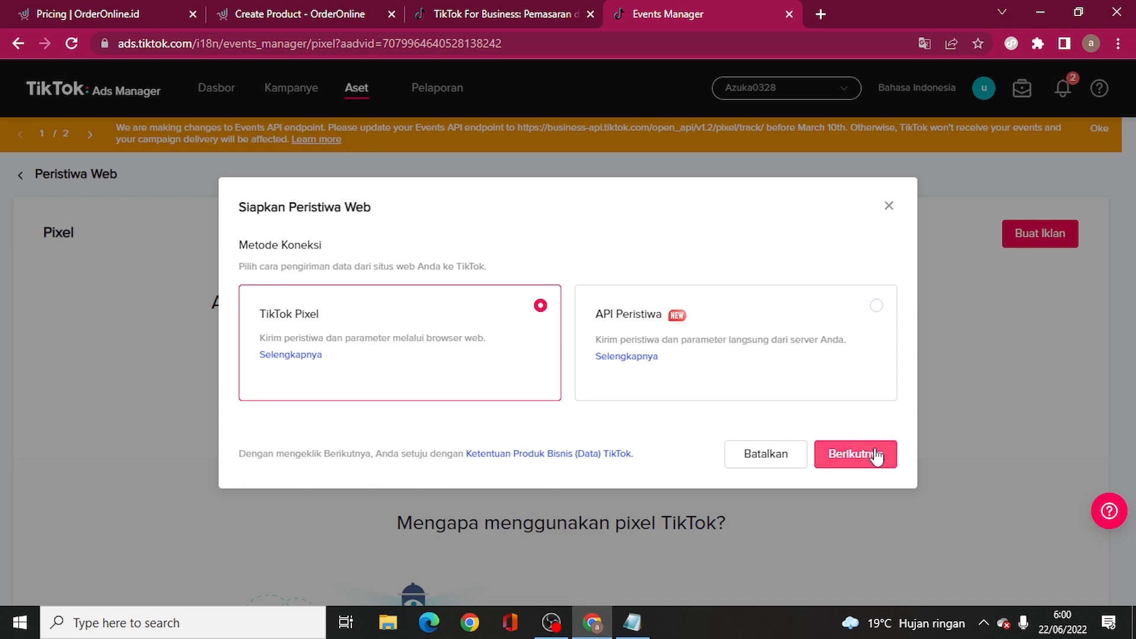
{"action": "left_click", "coordinate": [853, 453]}
- Name the pixel 'Azuka Orderonline', choose manual code install and Mode Standar, and create it
{"action": "left_click", "coordinate": [338, 239]}
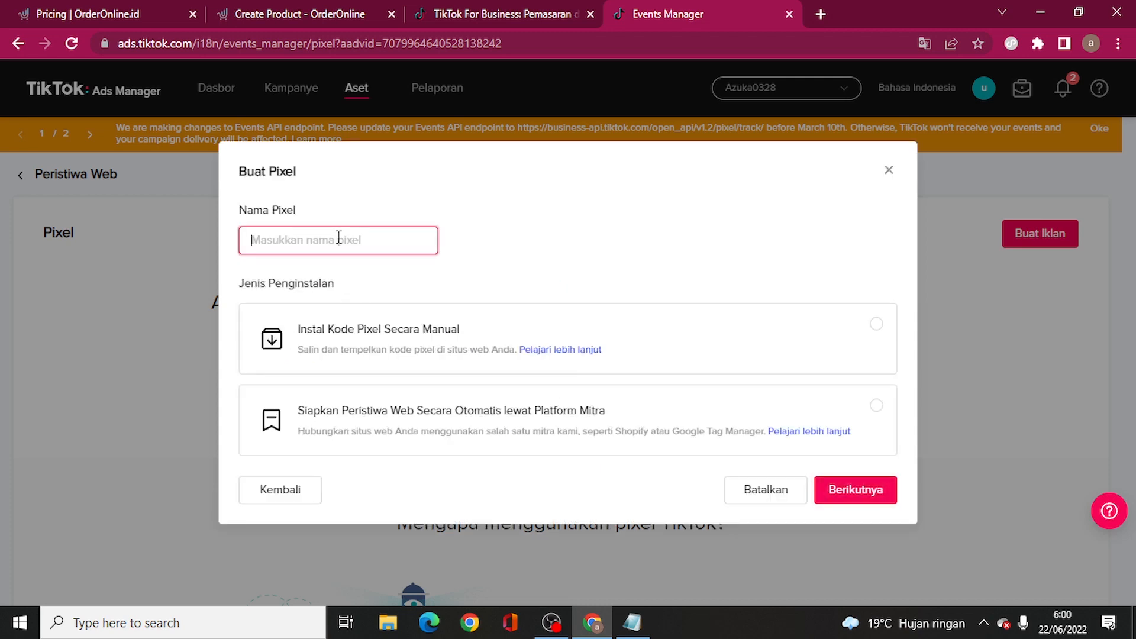
{"action": "type", "text": "Azuka Orderonline"}
{"action": "left_click", "coordinate": [435, 343]}
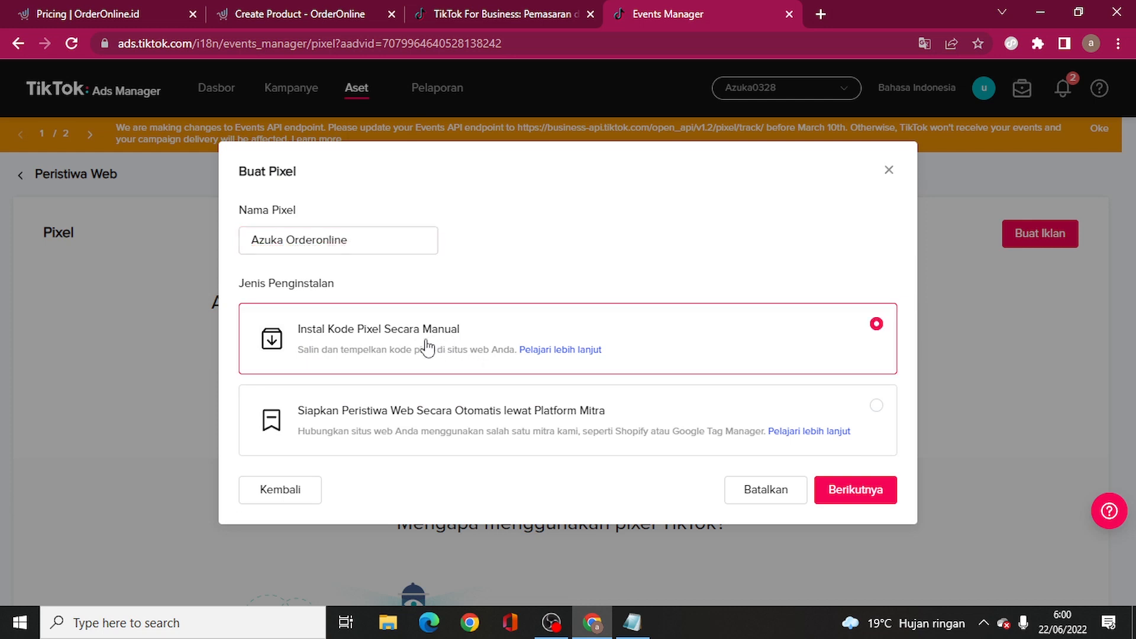
{"action": "left_click", "coordinate": [843, 491]}
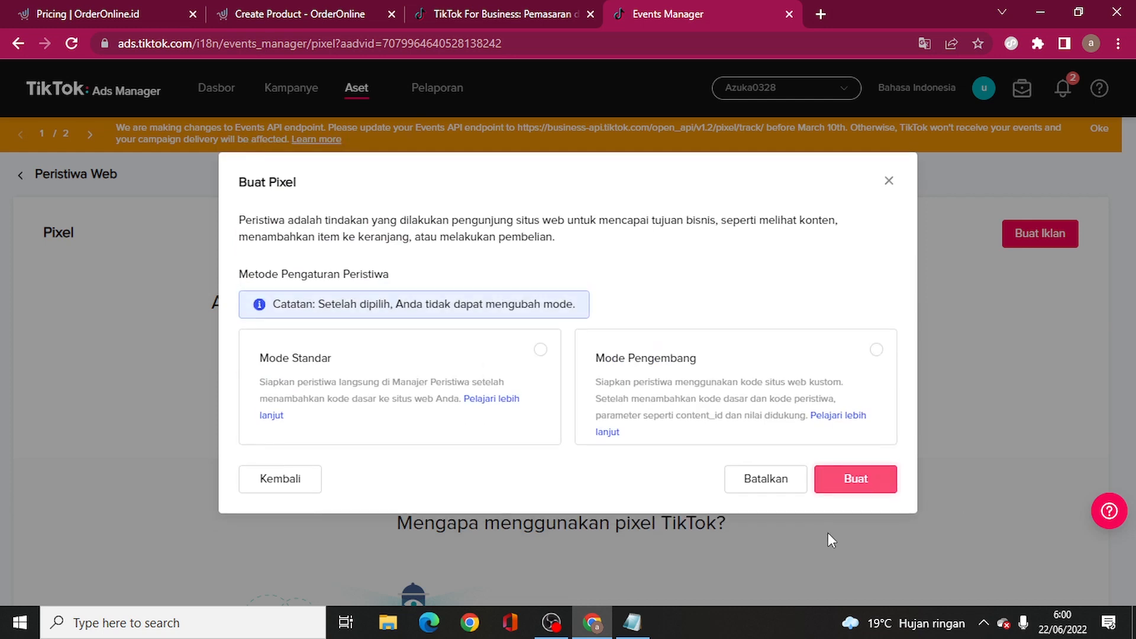
{"action": "left_click", "coordinate": [502, 361]}
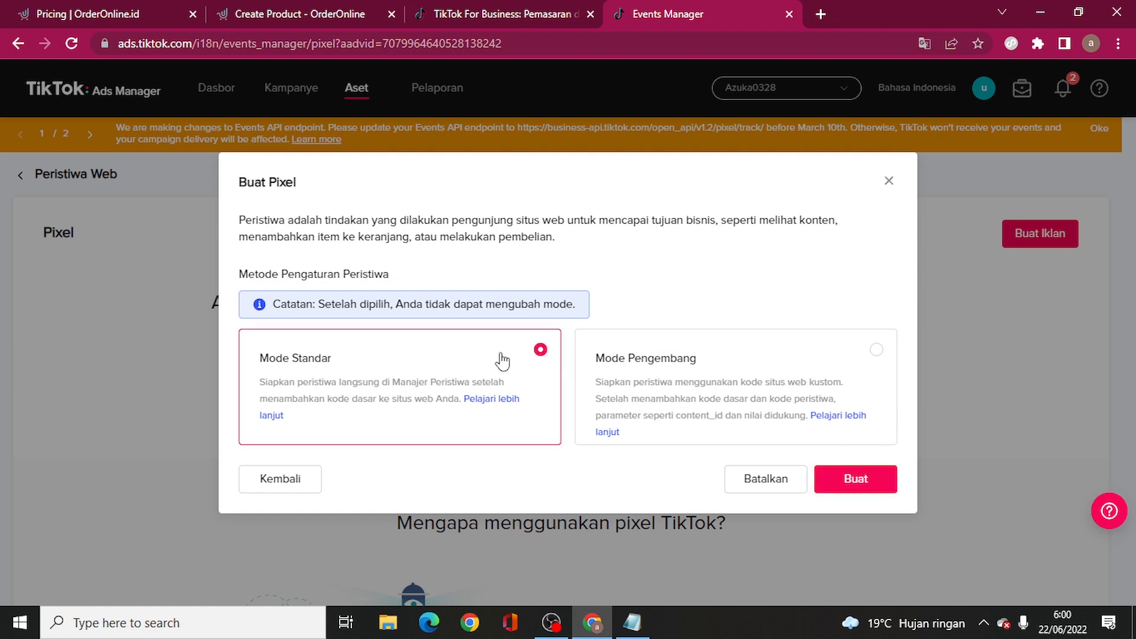
{"action": "left_click", "coordinate": [856, 485]}
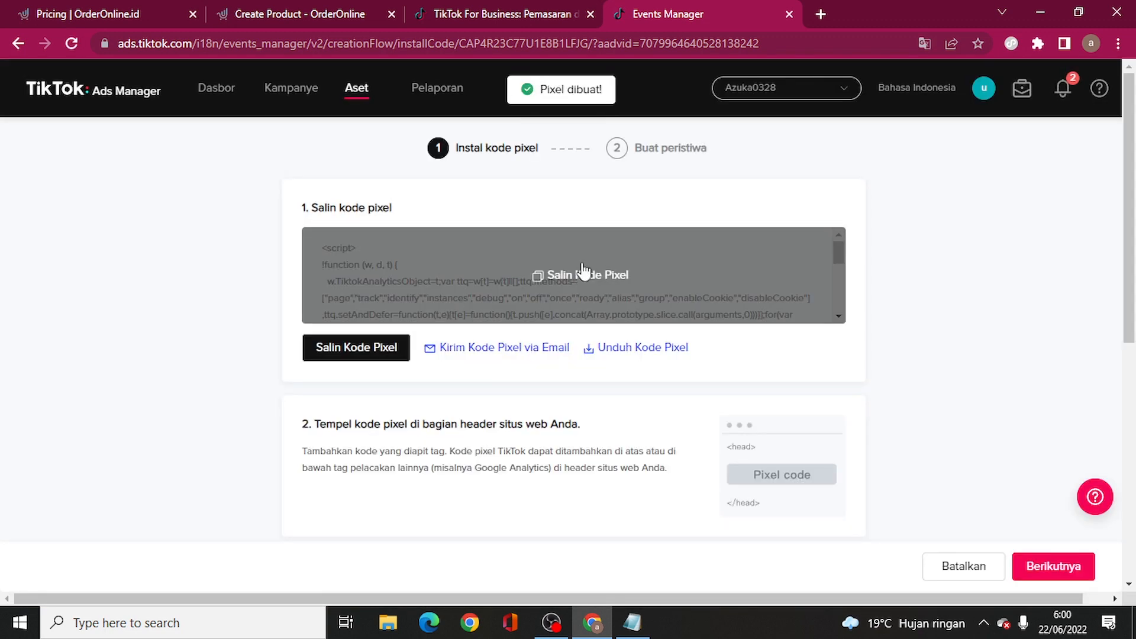
- Copy the TikTok pixel code and paste it into a blank Notepad file
{"action": "left_click", "coordinate": [369, 350]}
{"action": "left_click", "coordinate": [632, 623]}
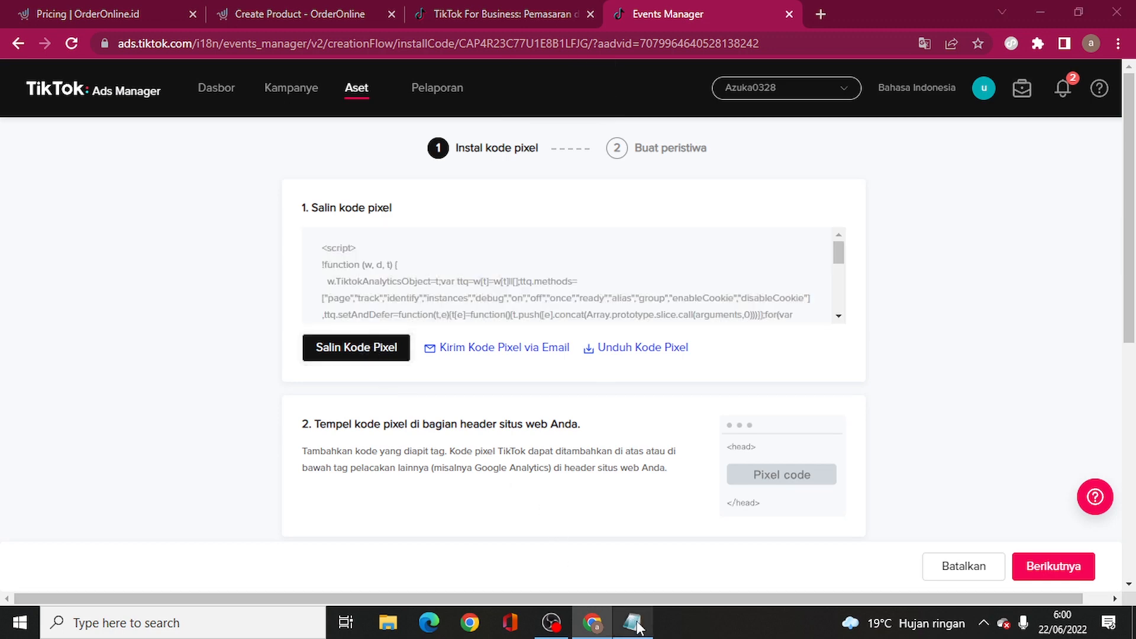
{"action": "left_click", "coordinate": [680, 7]}
{"action": "left_click", "coordinate": [213, 11]}
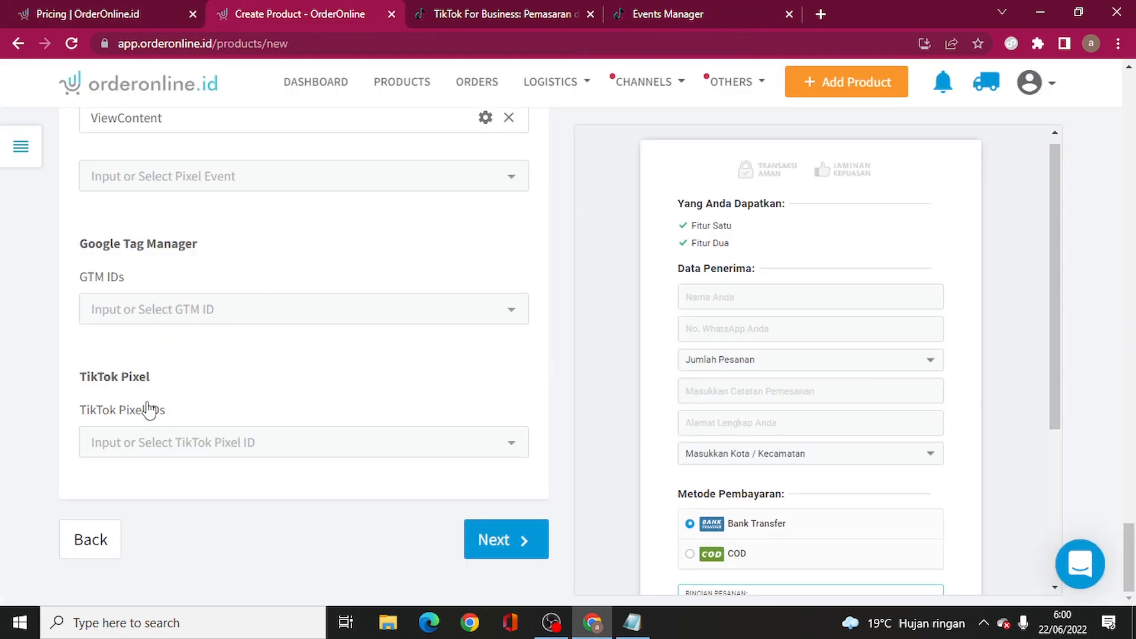
{"action": "left_click", "coordinate": [631, 622]}
{"action": "type", "text": "<script> !function (w, d, t) {   w.TiktokAnalyticsObject=t;var ttq=w[t]=w[t]||[];ttq.methods=[\"page\",\"track\",\"identify\",\"instances\",\"debug\",\"on\",\"off\",\"once\",\"ready\",\"alias\",\"group\",\"enableCookie\",\"disableCookie\"],ttq.setAndDefer=function(t,e){t[e]=function(){t.push([e].concat(Array.prototype.slice.call(arguments,0)))}};for(var i=0;i<ttq.methods.length;i++)ttq.setAndDefer(ttq,ttq.methods[i]);ttq.instance=function(t){for(var e=ttq._i[t]||[],n=0;n<ttq.methods.length;n++)ttq.setAndDefer(e,ttq.methods[n]);return e},ttq.load=function(e,n){var i=\"https://analytics.tiktok.com/i18n/pixel/events.js\";ttq._i=ttq._i||{},ttq._i[e]=[],ttq._i[e]._u=i,ttq._t=ttq._t||{},ttq._t[e]=+new Date,ttq._o=ttq._o||{},ttq._o[e]=n||{};var o=document.createElement(\"script\");o.type=\"text/javascript\",o.async=!0,o.src=i+\"?sdkid=\"+e+\"&lib=\"+t;var a=document.getElementsByTagName(\"script\")[0];a.parentNode.insertBefore(o,a)};    ttq.load('CAP4R23C77U1E8B1LFJG');   ttq.page(); }(window, document, 'ttq'); </script>"}
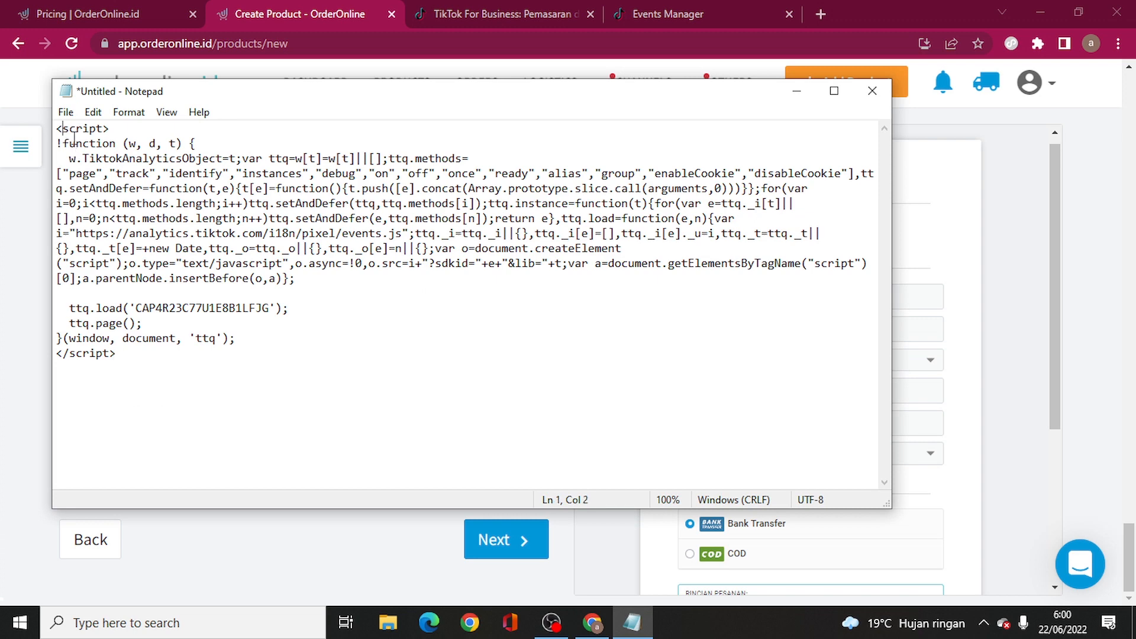
- Copy the pixel ID from the script's ttq.load line and return to the browser
{"action": "left_click_drag", "start_coordinate": [62, 128], "coordinate": [712, 263]}
{"action": "left_click", "coordinate": [482, 248]}
{"action": "left_click_drag", "start_coordinate": [138, 305], "coordinate": [264, 305]}
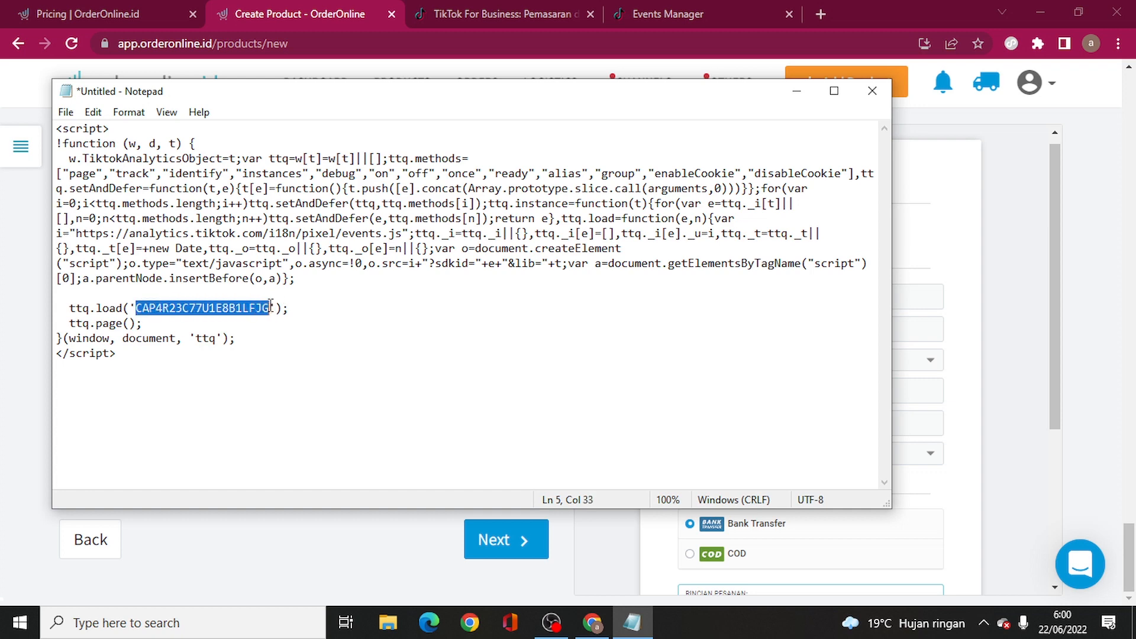
{"action": "right_click", "coordinate": [270, 306]}
{"action": "left_click", "coordinate": [314, 357]}
{"action": "left_click", "coordinate": [292, 10]}
- Add the pasted pixel ID to the checkout page's TikTok Pixel IDs and continue to Success Page
{"action": "left_click", "coordinate": [210, 443]}
{"action": "key", "text": "ctrl+v"}
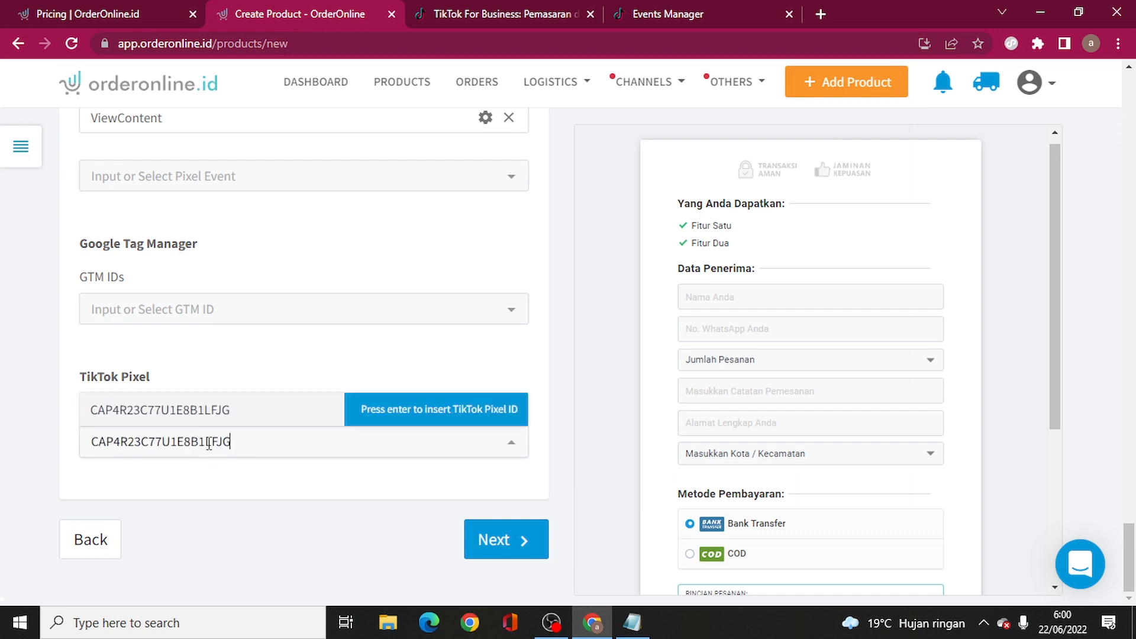
{"action": "left_click", "coordinate": [384, 418]}
{"action": "scroll", "coordinate": [367, 373], "scroll_direction": "down", "scroll_amount": 1}
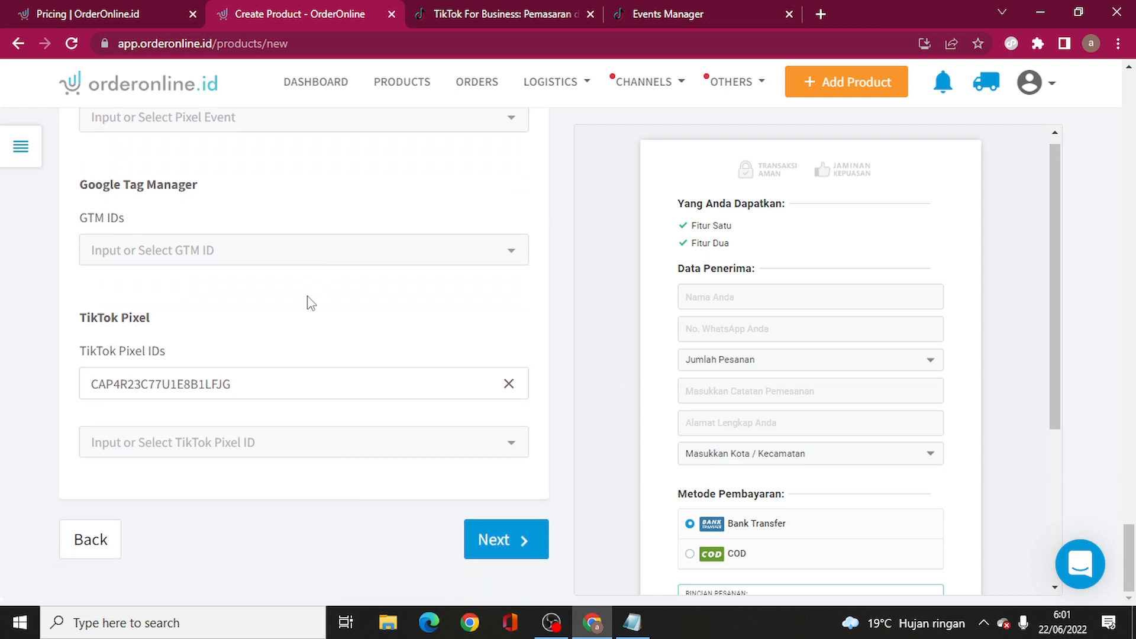
{"action": "scroll", "coordinate": [388, 325], "scroll_direction": "up", "scroll_amount": 12}
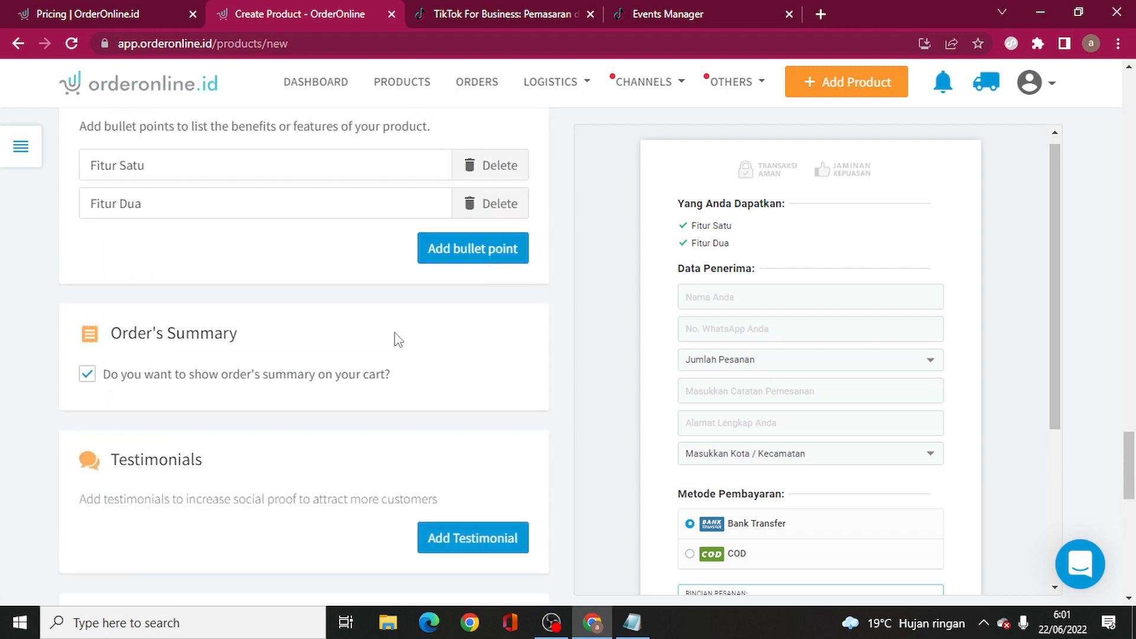
{"action": "scroll", "coordinate": [397, 339], "scroll_direction": "up", "scroll_amount": 15}
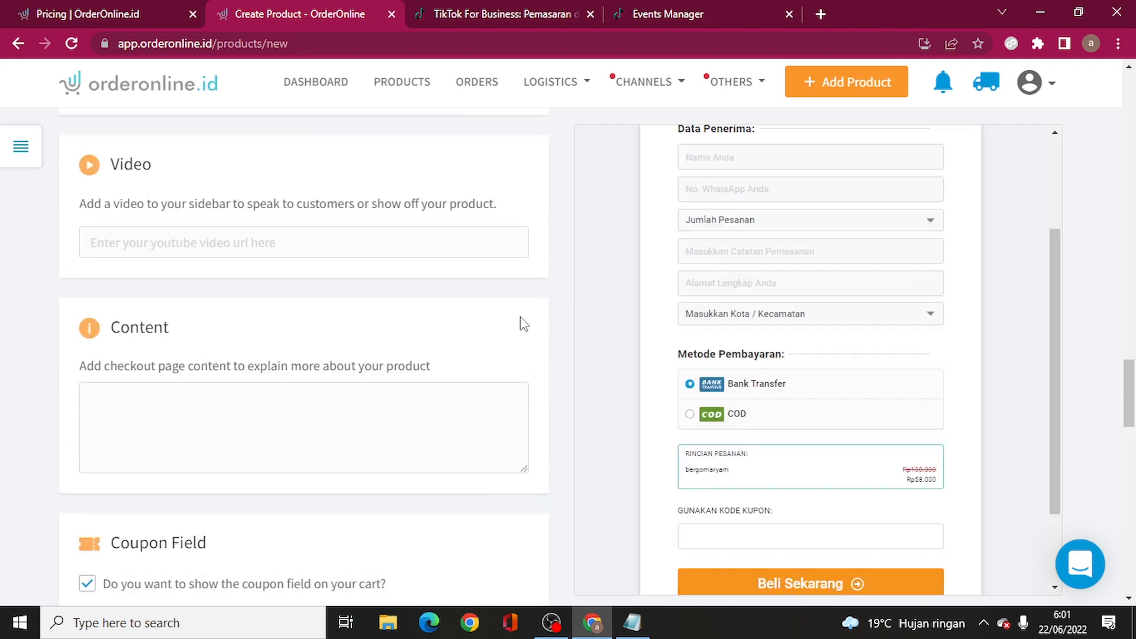
{"action": "scroll", "coordinate": [520, 319], "scroll_direction": "down", "scroll_amount": 20}
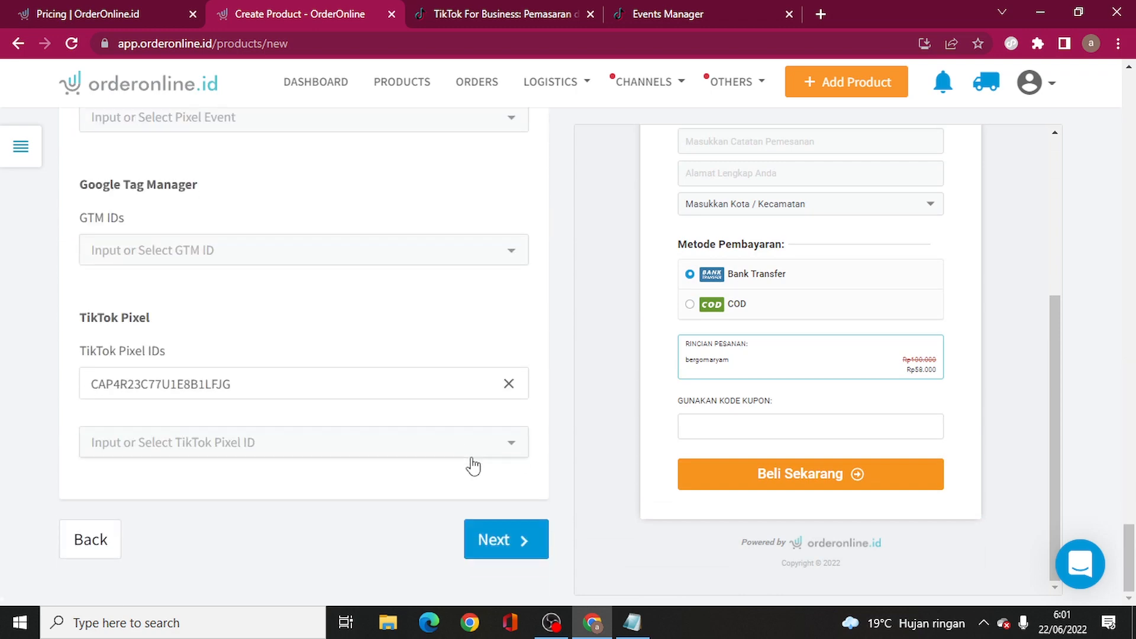
{"action": "left_click", "coordinate": [519, 541]}
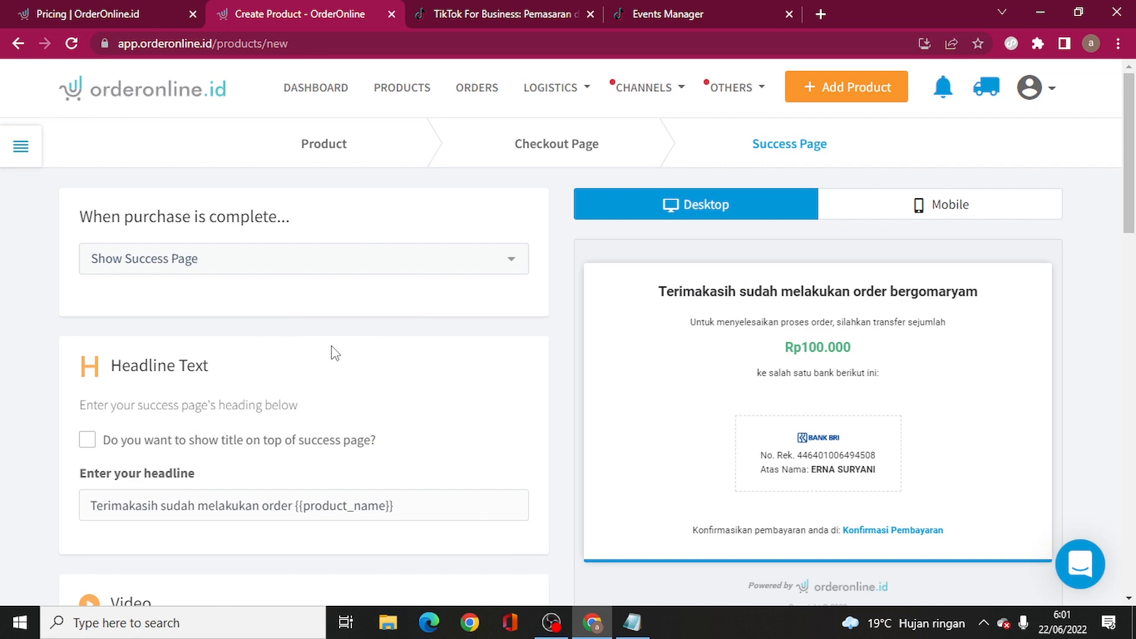
- Add the pixel ID to the success page's TikTok Pixel IDs list
{"action": "scroll", "coordinate": [335, 354], "scroll_direction": "down", "scroll_amount": 15}
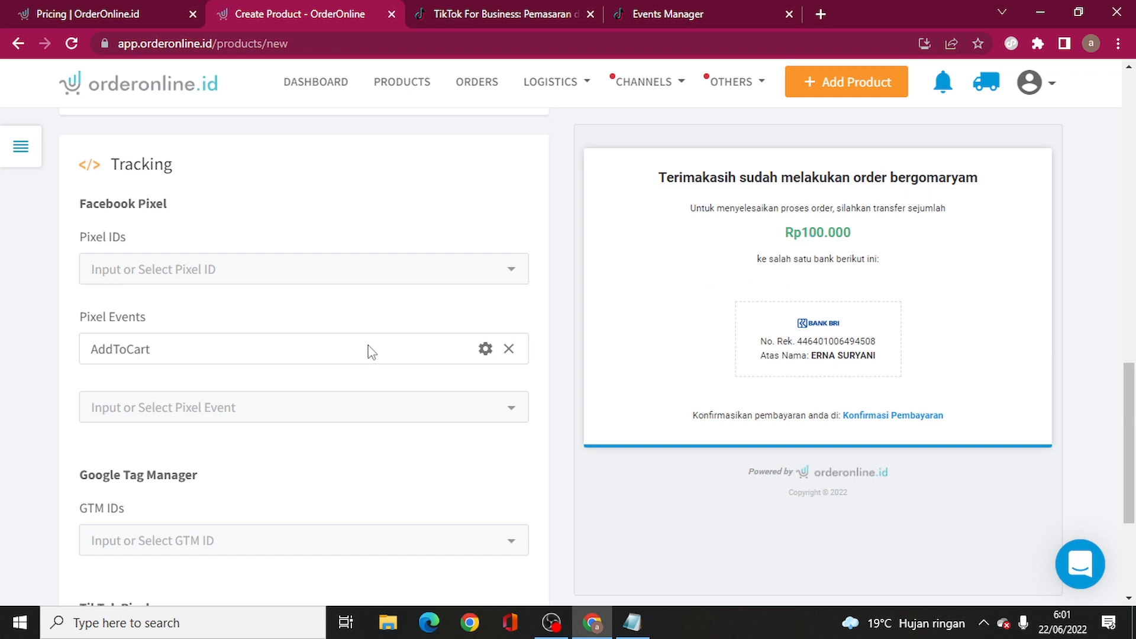
{"action": "scroll", "coordinate": [355, 352], "scroll_direction": "down", "scroll_amount": 4}
{"action": "left_click", "coordinate": [213, 442]}
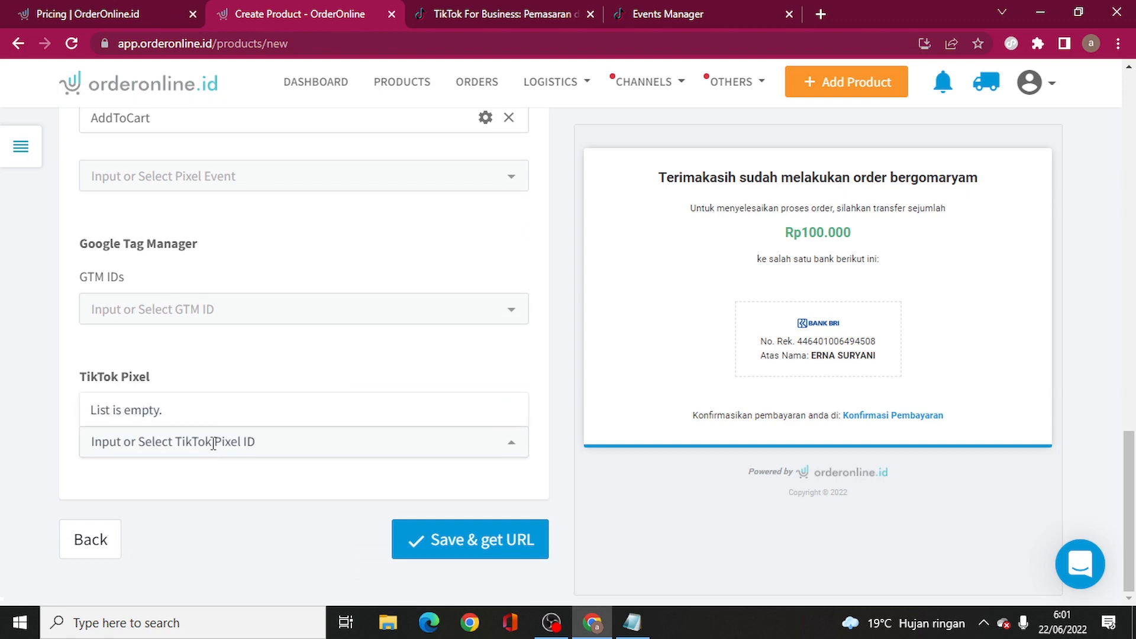
{"action": "key", "text": "ctrl+v"}
{"action": "left_click", "coordinate": [411, 423]}
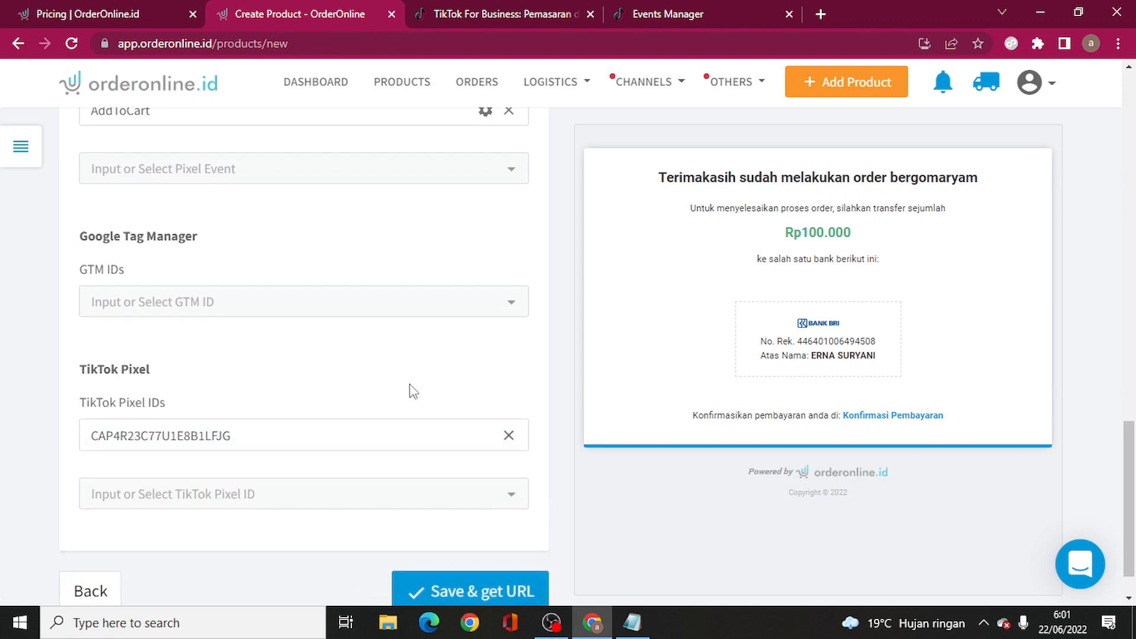
{"action": "scroll", "coordinate": [412, 390], "scroll_direction": "down", "scroll_amount": 1}
- Save the bergomaryam product to publish it and copy its checkout URL
{"action": "left_click", "coordinate": [499, 545]}
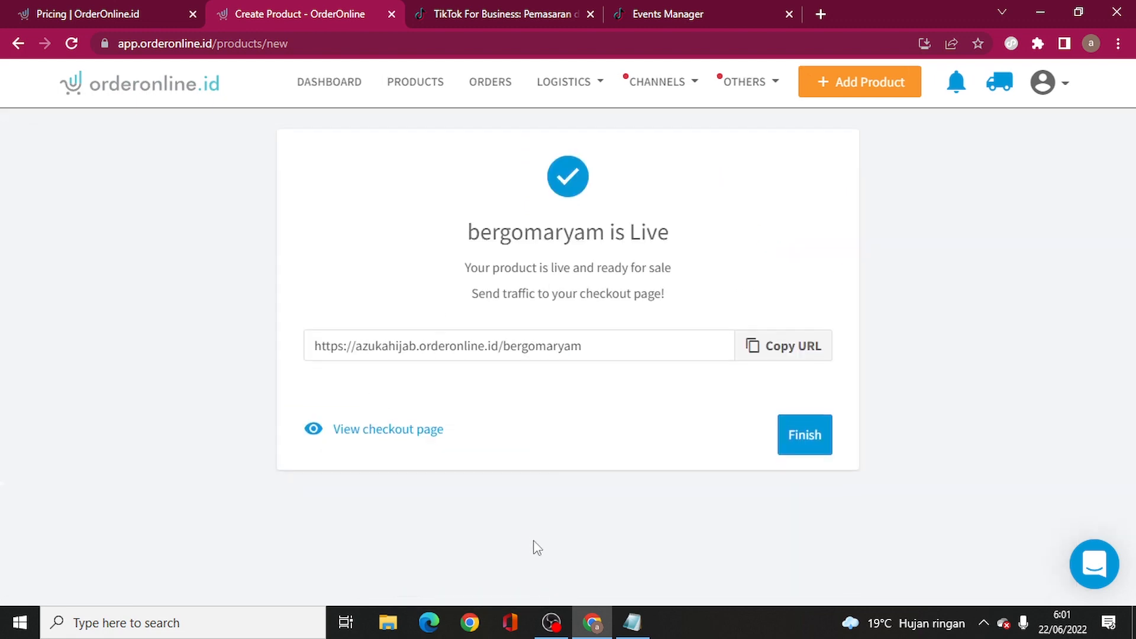
{"action": "left_click_drag", "start_coordinate": [601, 361], "coordinate": [310, 351]}
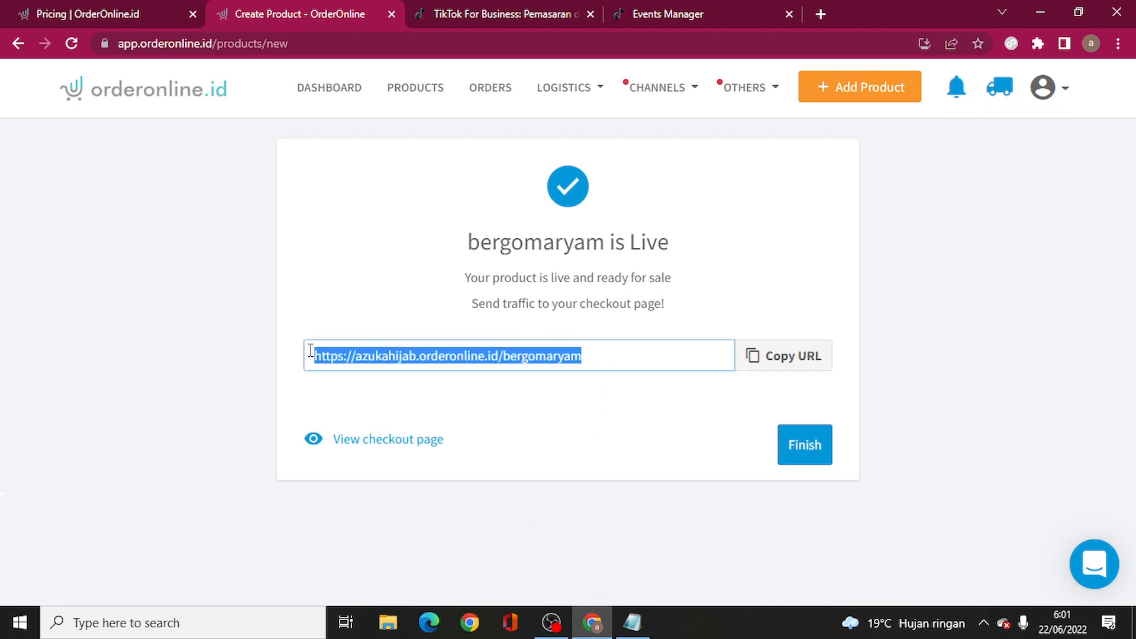
{"action": "right_click", "coordinate": [410, 362]}
{"action": "left_click", "coordinate": [432, 162]}
- Back in Events Manager, move past the pixel code install page to the Buat peristiwa step
{"action": "left_click", "coordinate": [700, 10]}
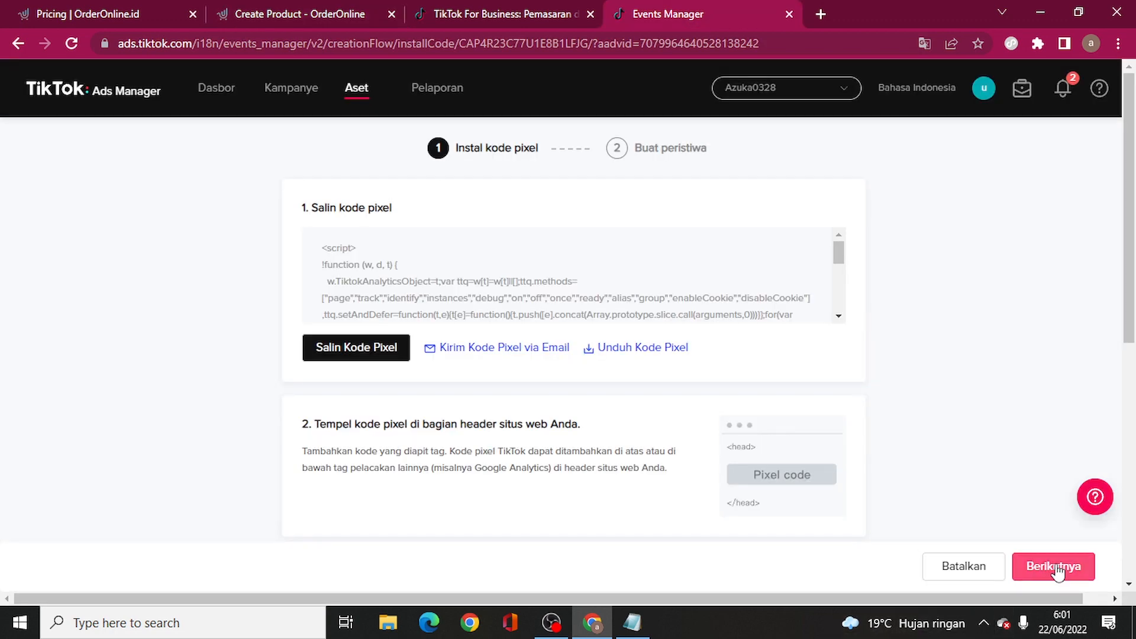
{"action": "scroll", "coordinate": [936, 431], "scroll_direction": "down", "scroll_amount": 8}
{"action": "scroll", "coordinate": [707, 458], "scroll_direction": "up", "scroll_amount": 3}
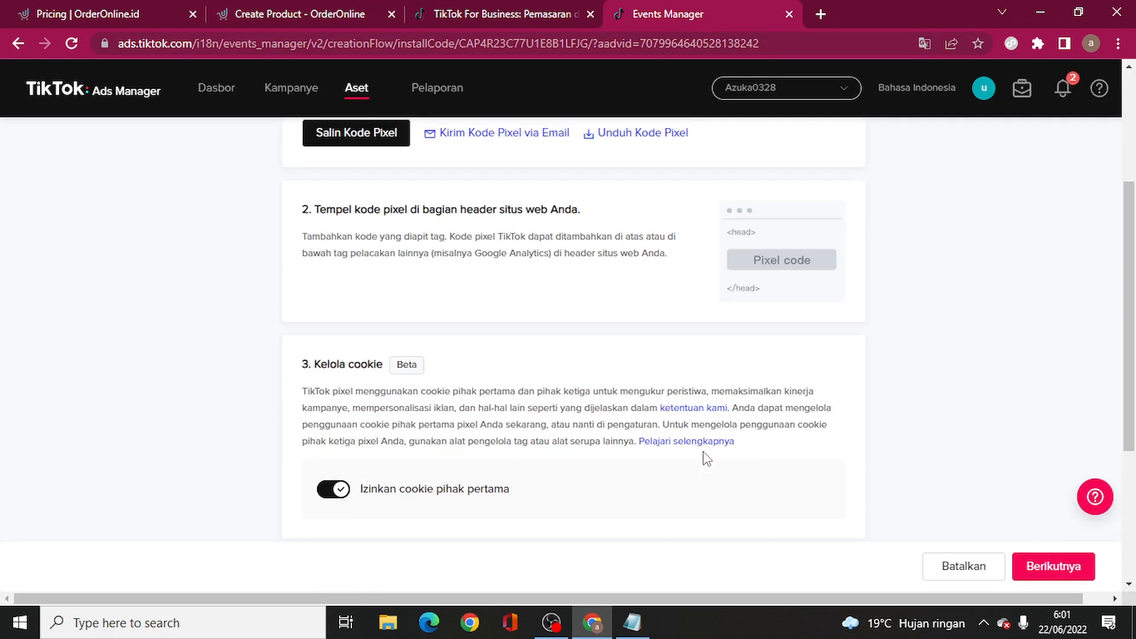
{"action": "scroll", "coordinate": [641, 423], "scroll_direction": "up", "scroll_amount": 1}
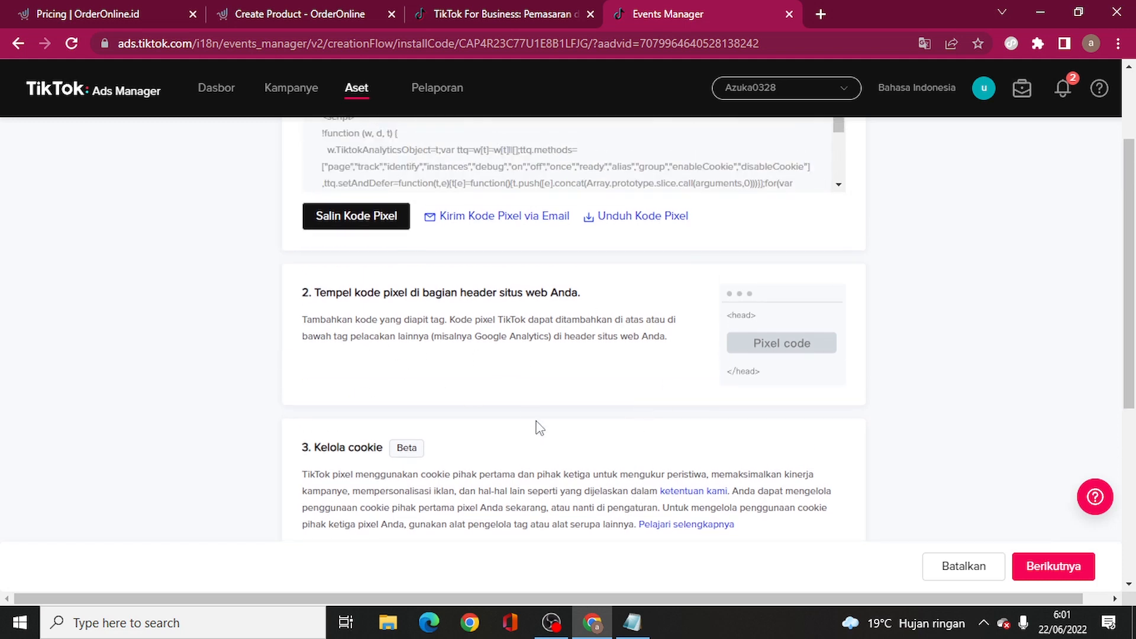
{"action": "left_click", "coordinate": [1047, 565]}
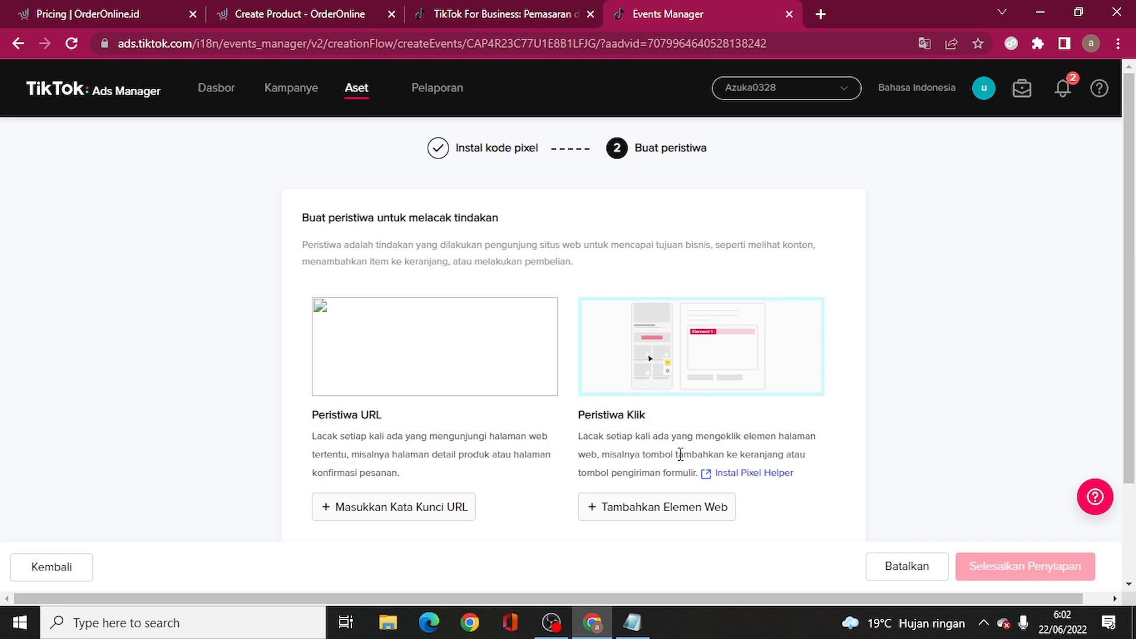
{"action": "left_click", "coordinate": [408, 517]}
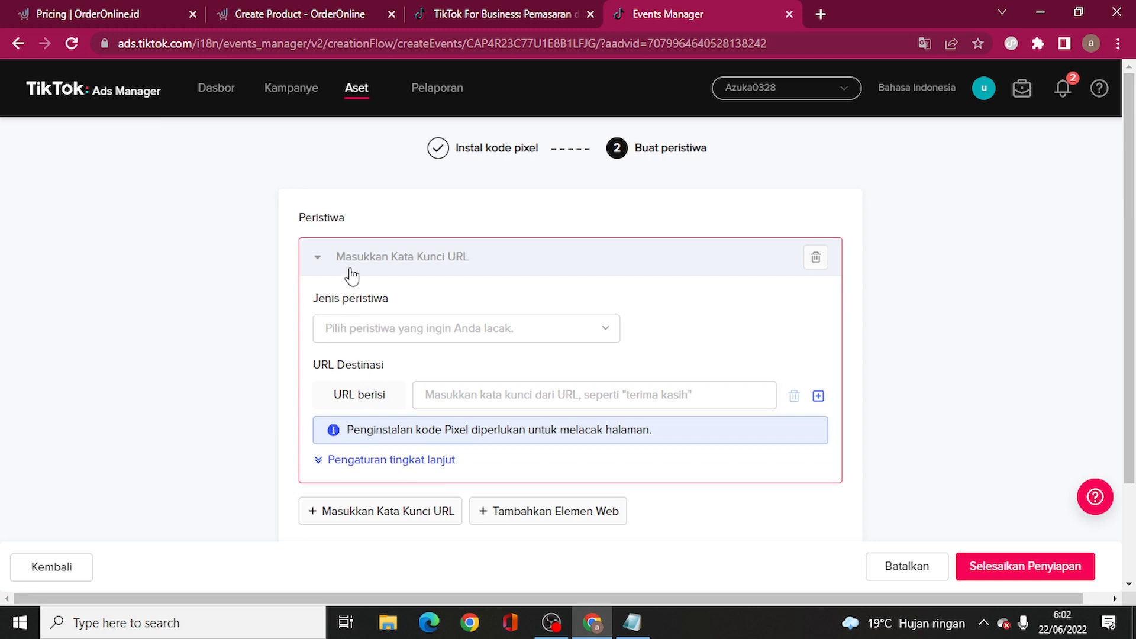
{"action": "left_click", "coordinate": [459, 390]}
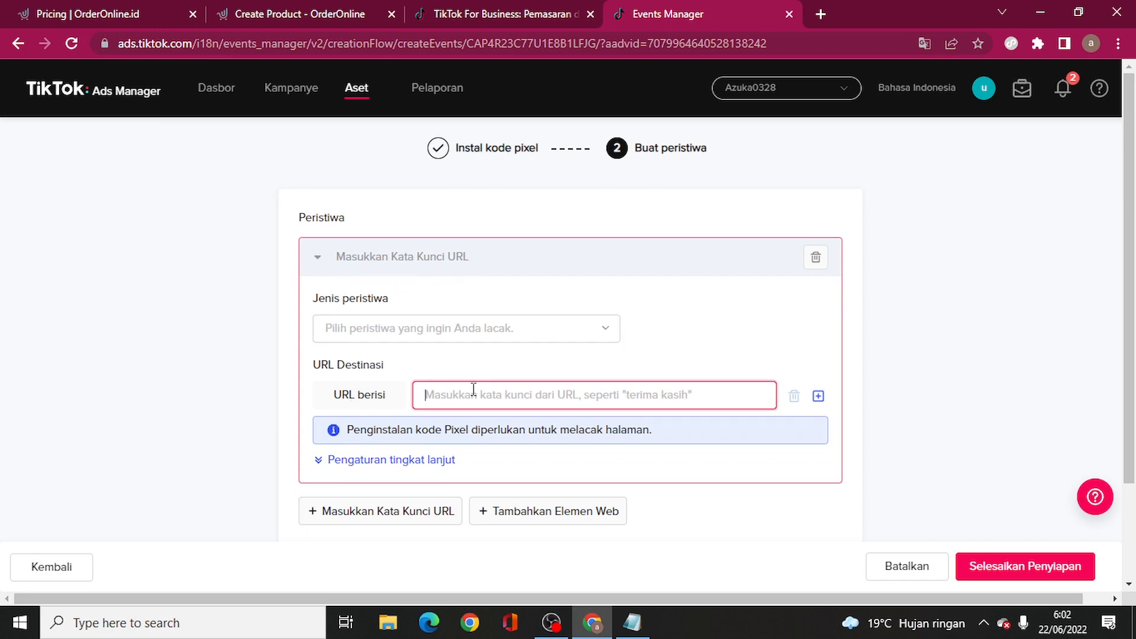
{"action": "key", "text": "ctrl+v"}
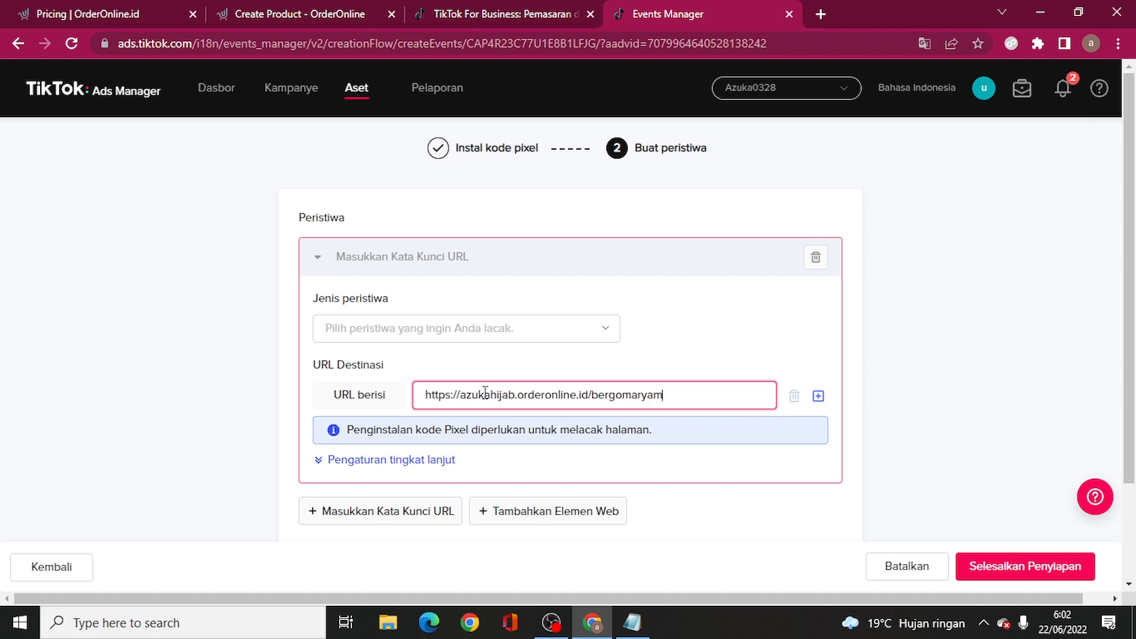
{"action": "left_click_drag", "start_coordinate": [665, 395], "coordinate": [594, 392]}
{"action": "key", "text": "BackSpace"}
{"action": "left_click_drag", "start_coordinate": [618, 392], "coordinate": [422, 396]}
{"action": "key", "text": "ctrl+v"}
- Check the bergomaryam URL on the live OrderOnline product page, then return to the event form
{"action": "left_click", "coordinate": [482, 6]}
{"action": "left_click", "coordinate": [278, 12]}
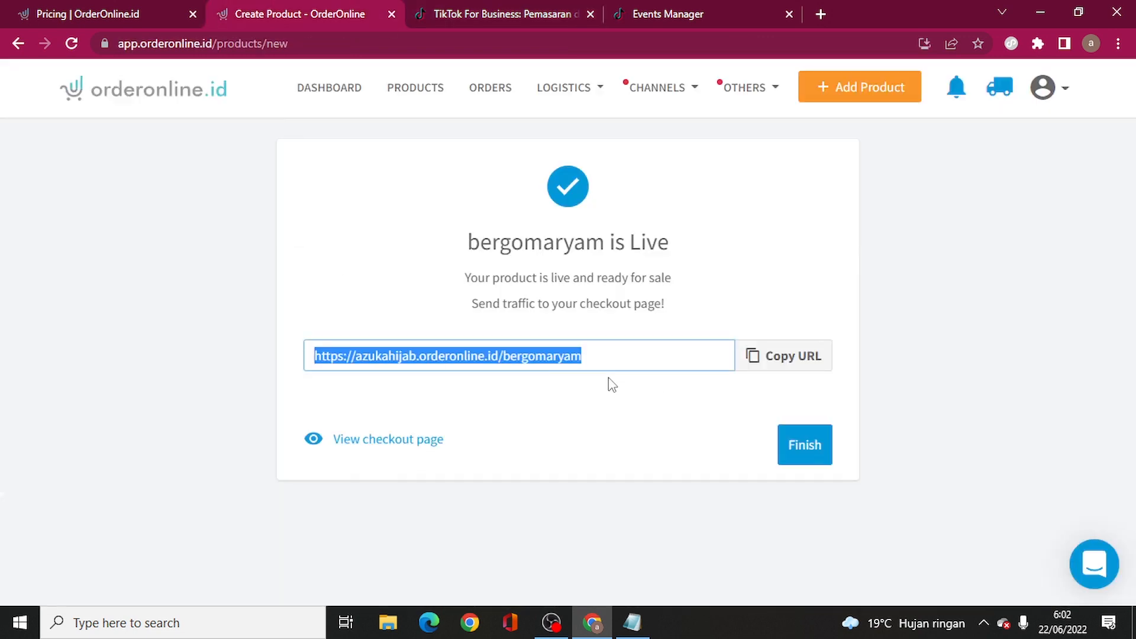
{"action": "left_click_drag", "start_coordinate": [595, 360], "coordinate": [507, 361]}
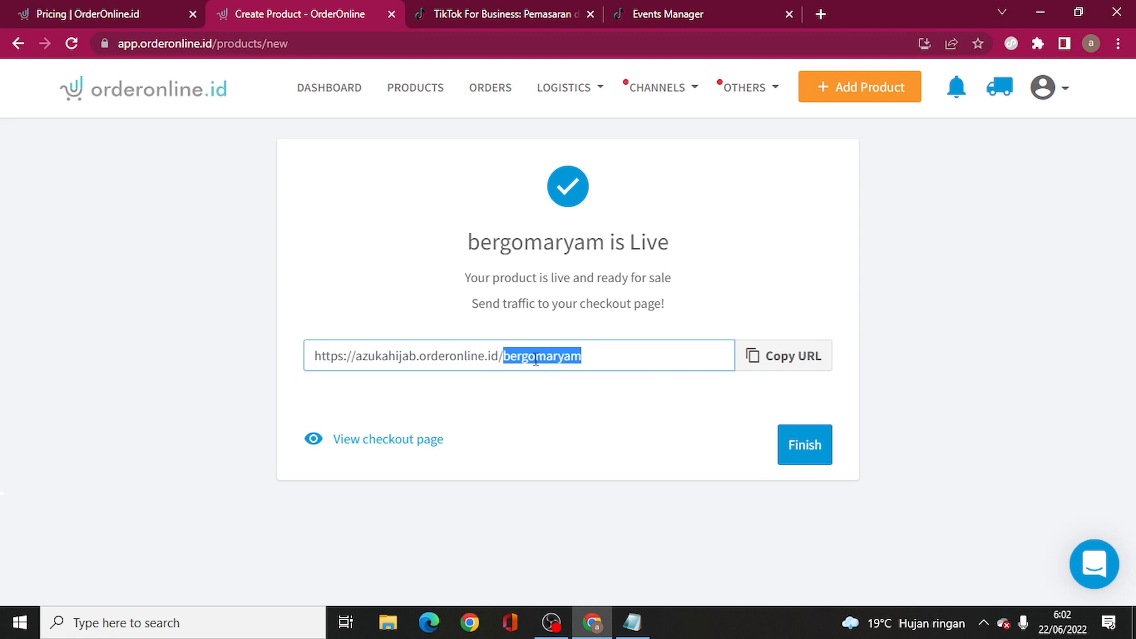
{"action": "left_click", "coordinate": [535, 358]}
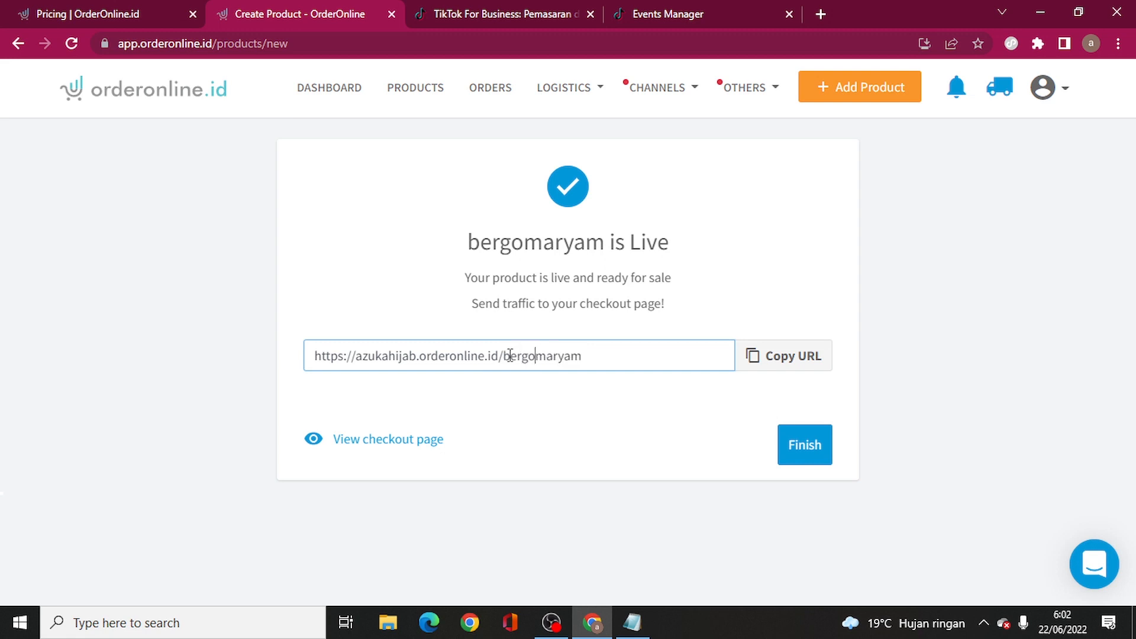
{"action": "left_click", "coordinate": [676, 13]}
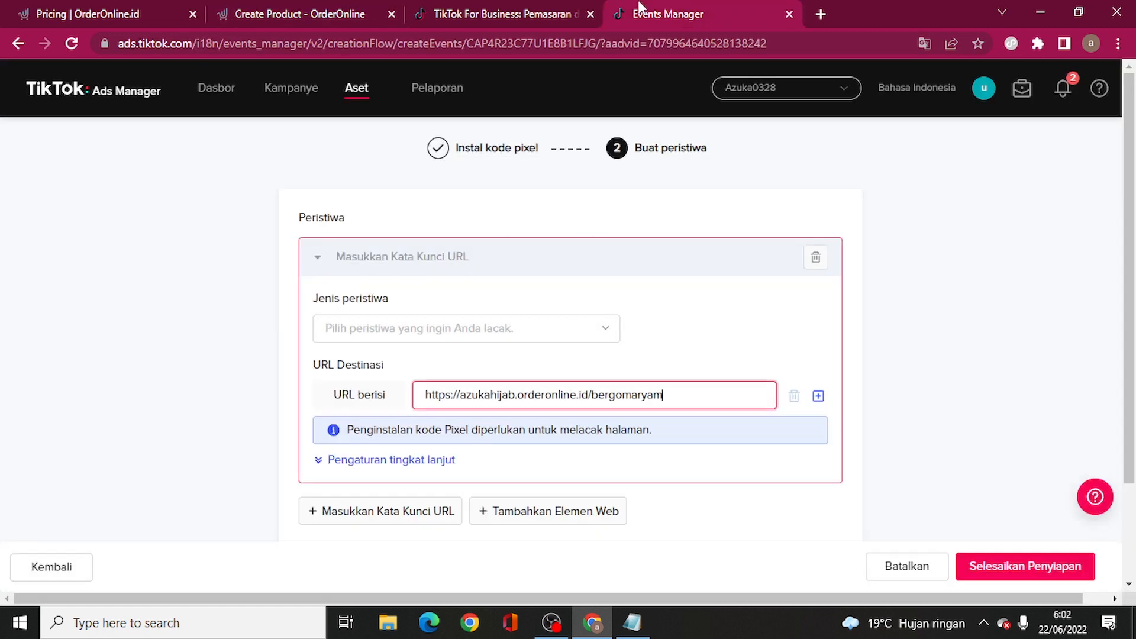
- Set the URL event type to Menyelesaikan Pembayaran and complete the event setup
{"action": "left_click", "coordinate": [500, 335]}
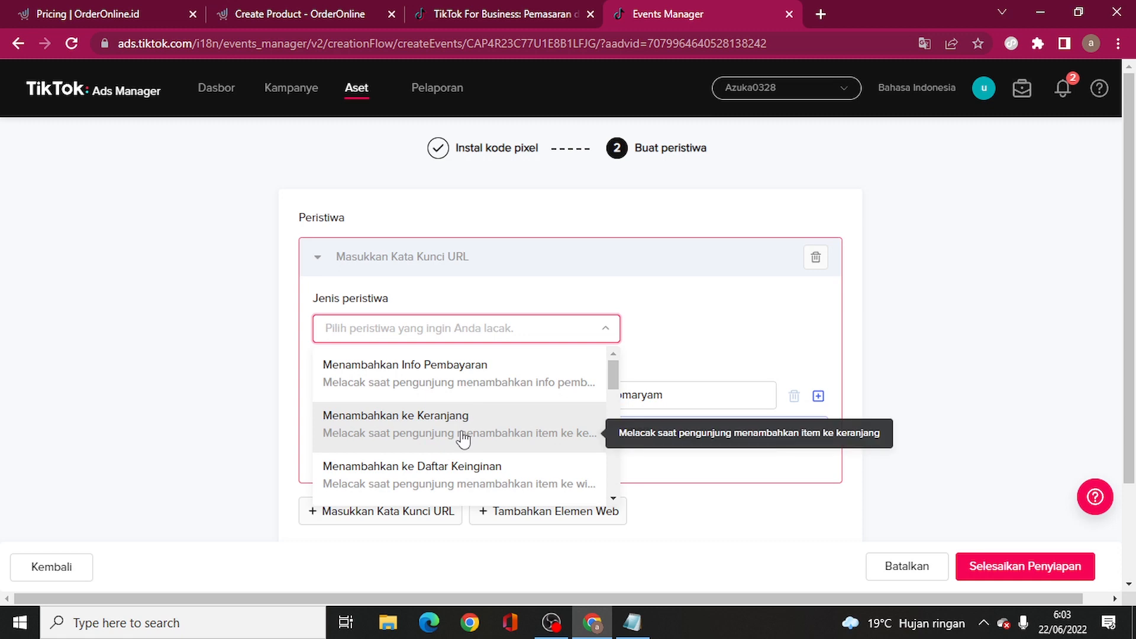
{"action": "scroll", "coordinate": [473, 440], "scroll_direction": "down", "scroll_amount": 2}
{"action": "scroll", "coordinate": [489, 443], "scroll_direction": "down", "scroll_amount": 4}
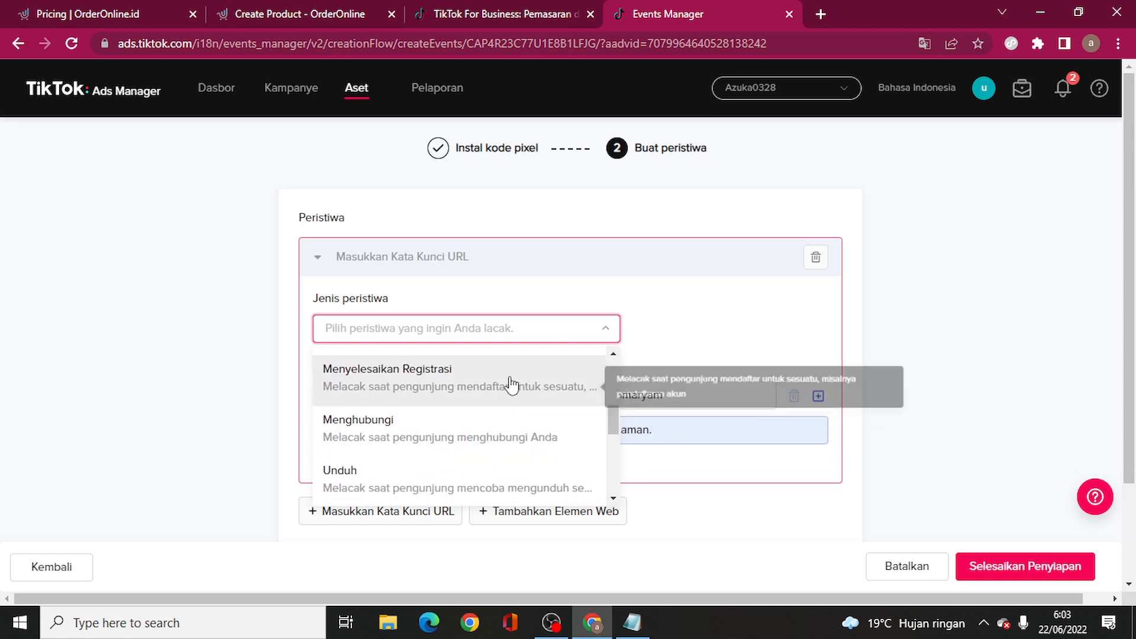
{"action": "scroll", "coordinate": [497, 396], "scroll_direction": "up", "scroll_amount": 2}
{"action": "left_click", "coordinate": [417, 422]}
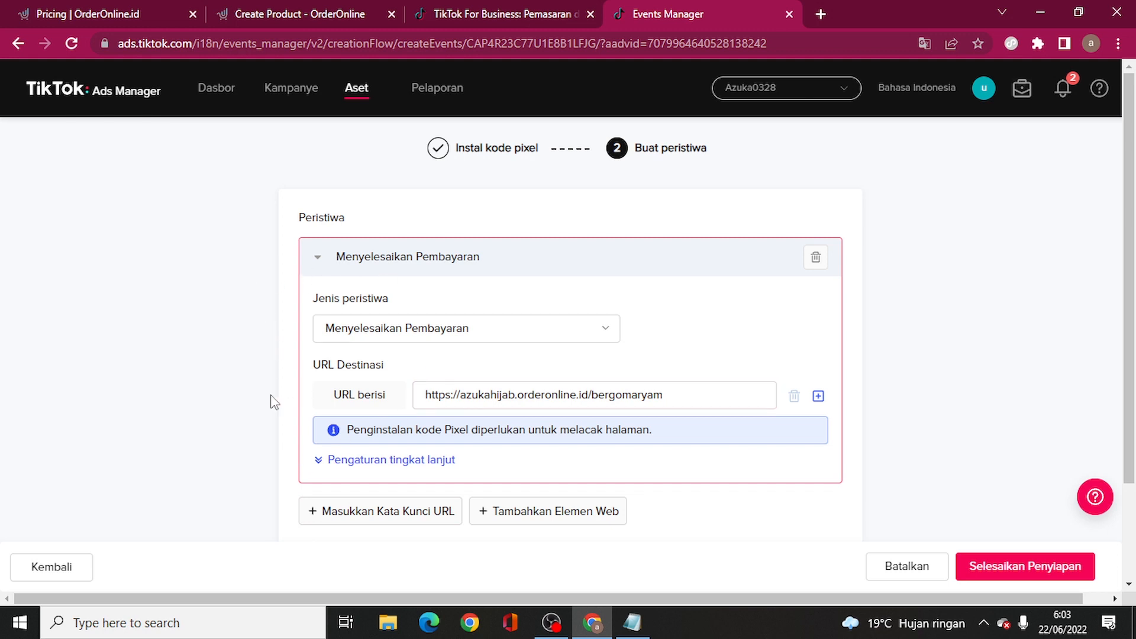
{"action": "scroll", "coordinate": [893, 445], "scroll_direction": "down", "scroll_amount": 2}
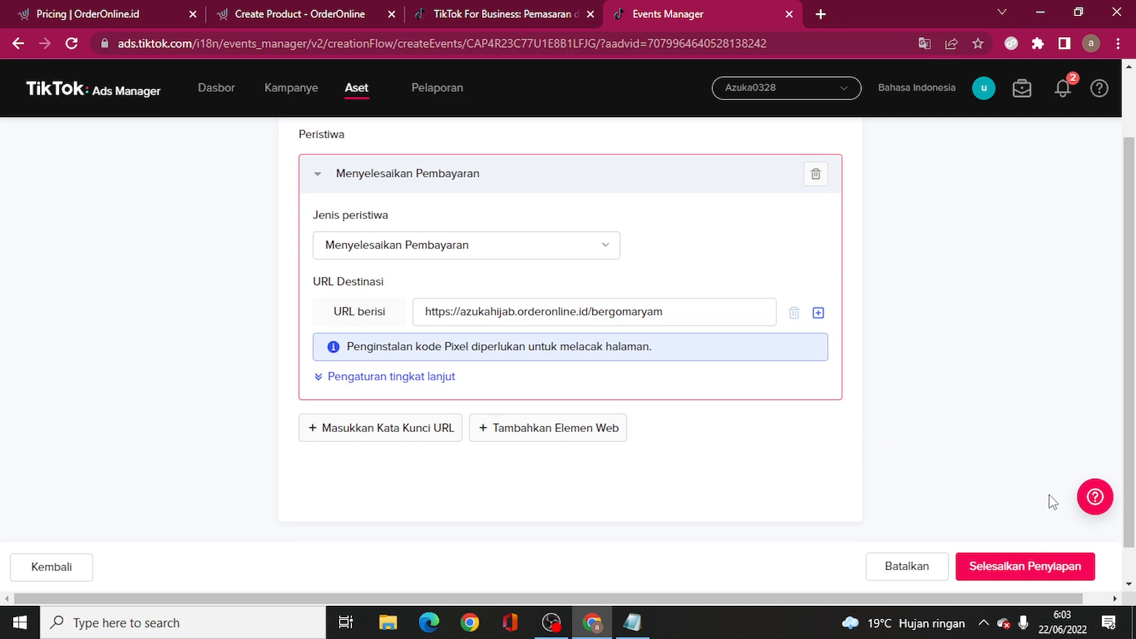
{"action": "left_click", "coordinate": [1010, 575]}
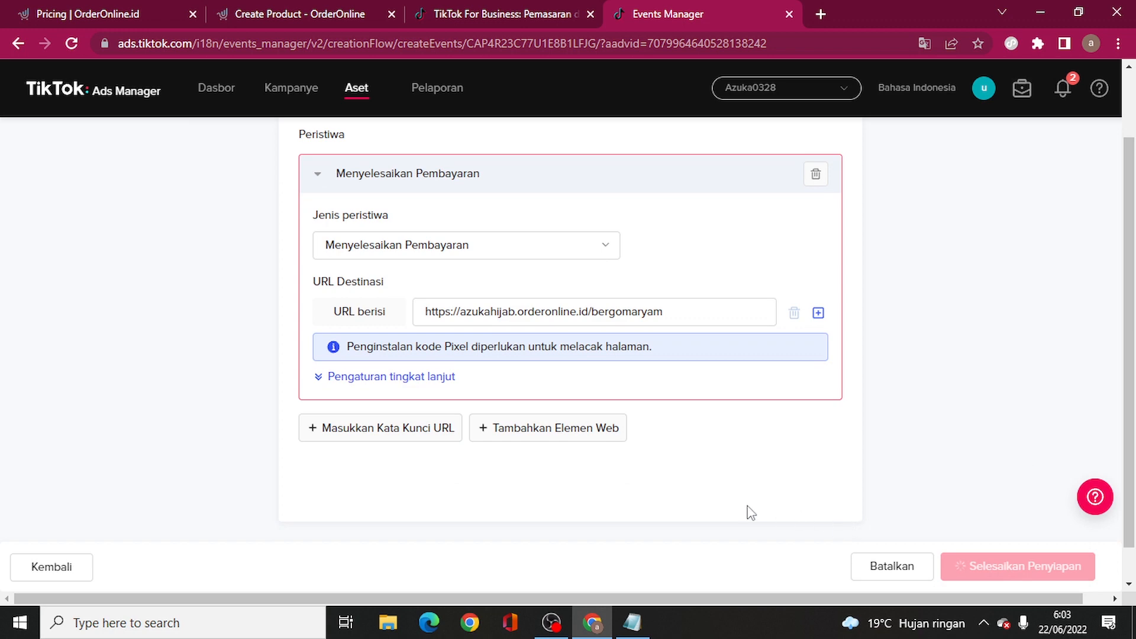
- From the Dasbor, create a new ad in Mode Kustom with the Konversi objective
{"action": "scroll", "coordinate": [320, 462], "scroll_direction": "down", "scroll_amount": 3}
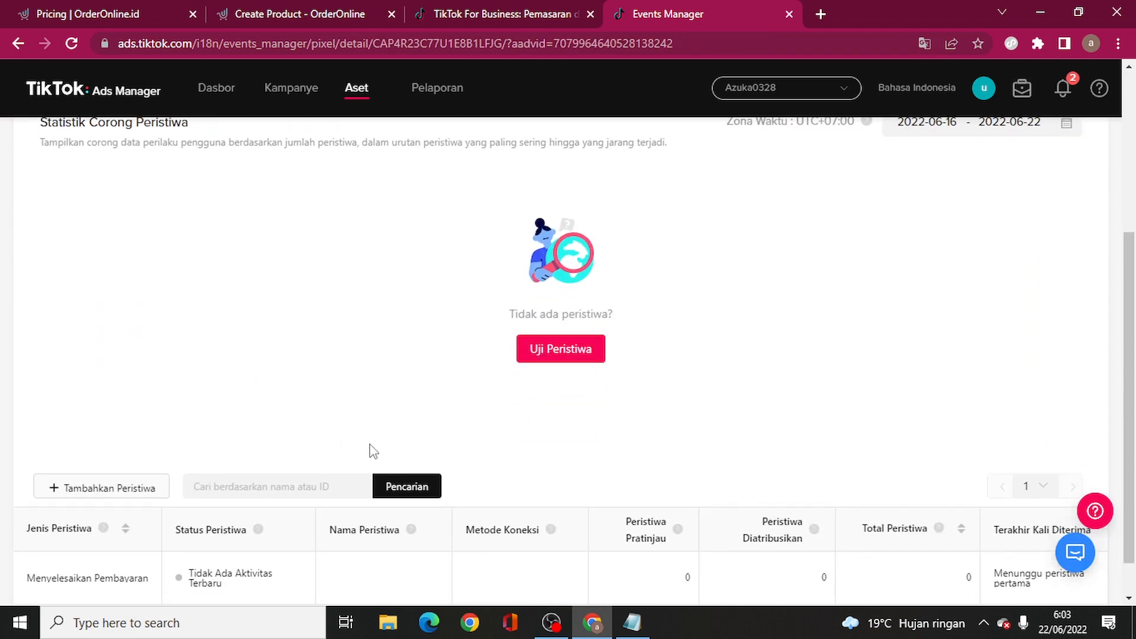
{"action": "scroll", "coordinate": [183, 326], "scroll_direction": "up", "scroll_amount": 4}
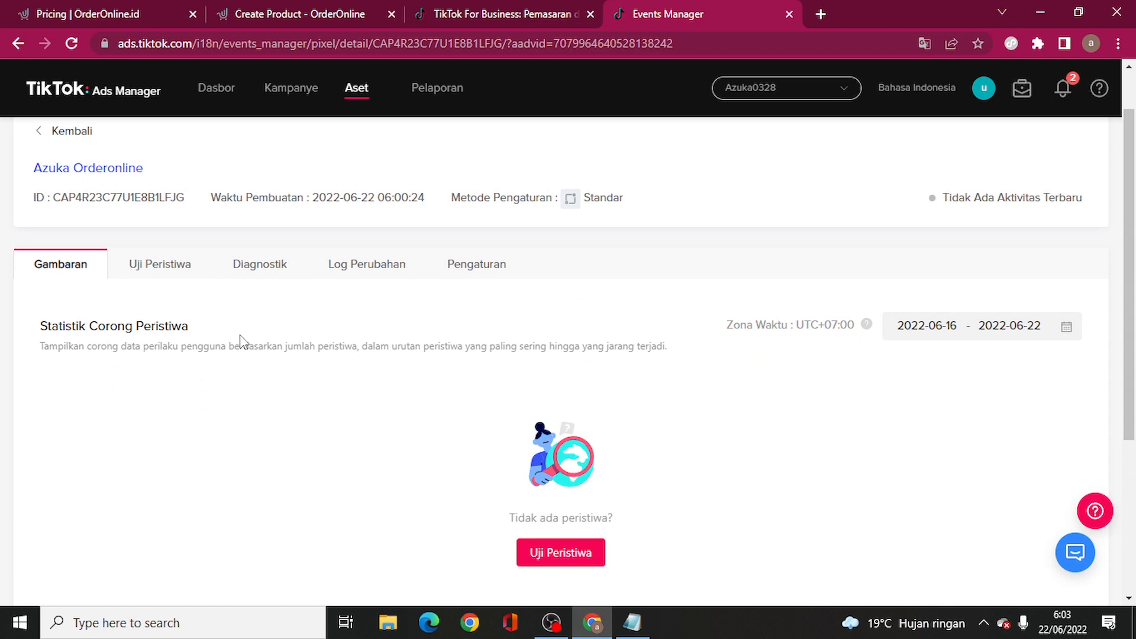
{"action": "right_click", "coordinate": [207, 96]}
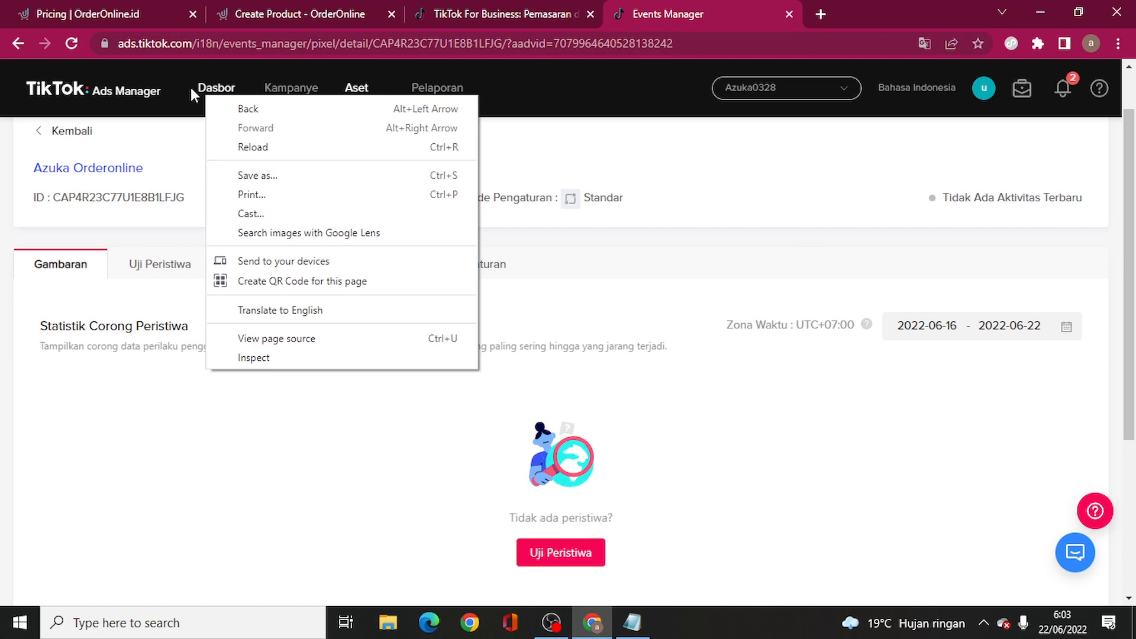
{"action": "left_click", "coordinate": [216, 87]}
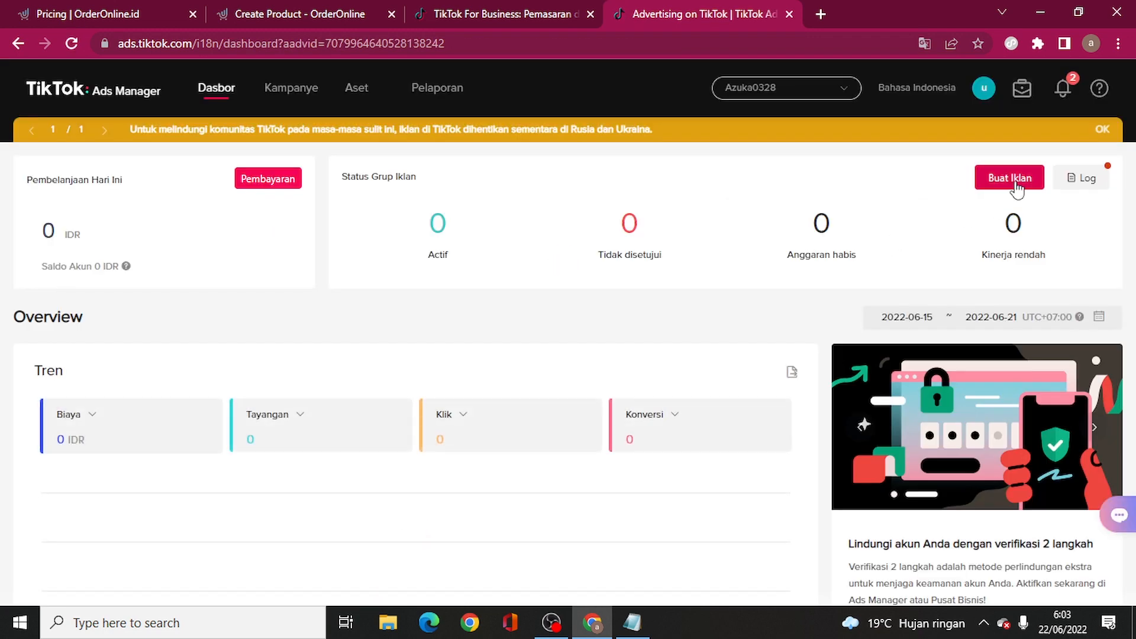
{"action": "left_click", "coordinate": [1013, 178]}
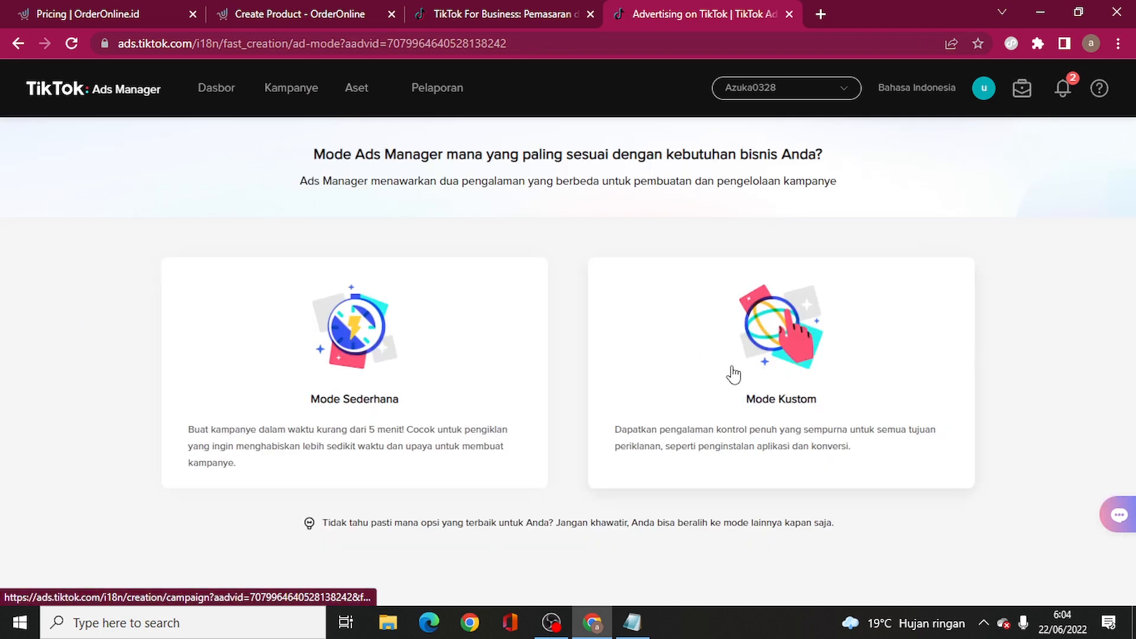
{"action": "left_click", "coordinate": [734, 374]}
{"action": "scroll", "coordinate": [748, 418], "scroll_direction": "down", "scroll_amount": 3}
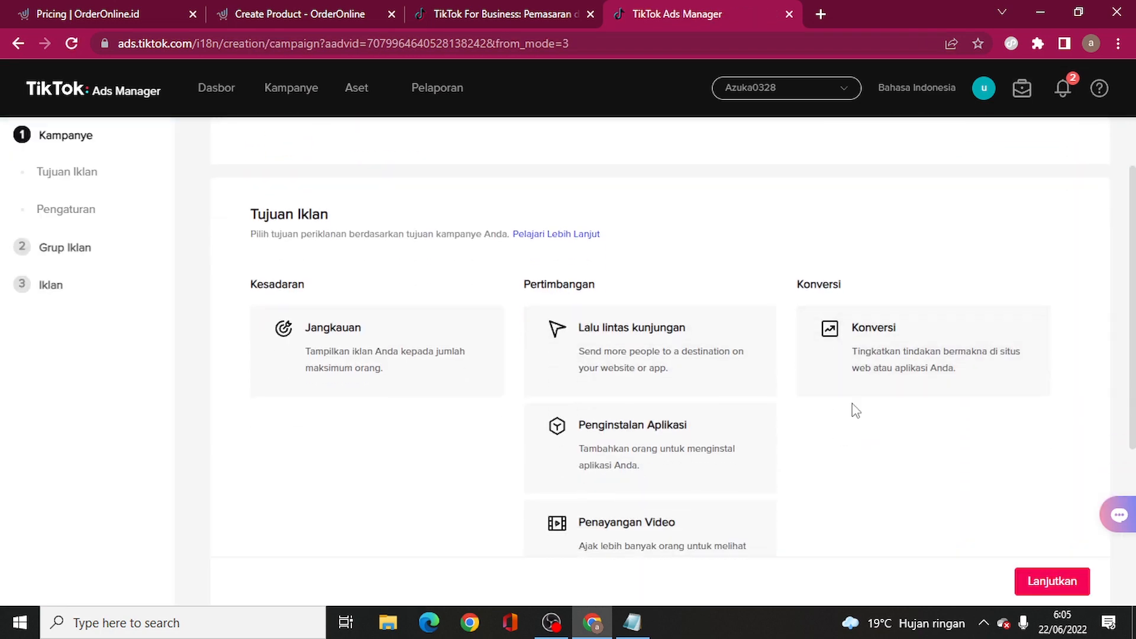
{"action": "left_click", "coordinate": [873, 357]}
{"action": "scroll", "coordinate": [914, 488], "scroll_direction": "down", "scroll_amount": 5}
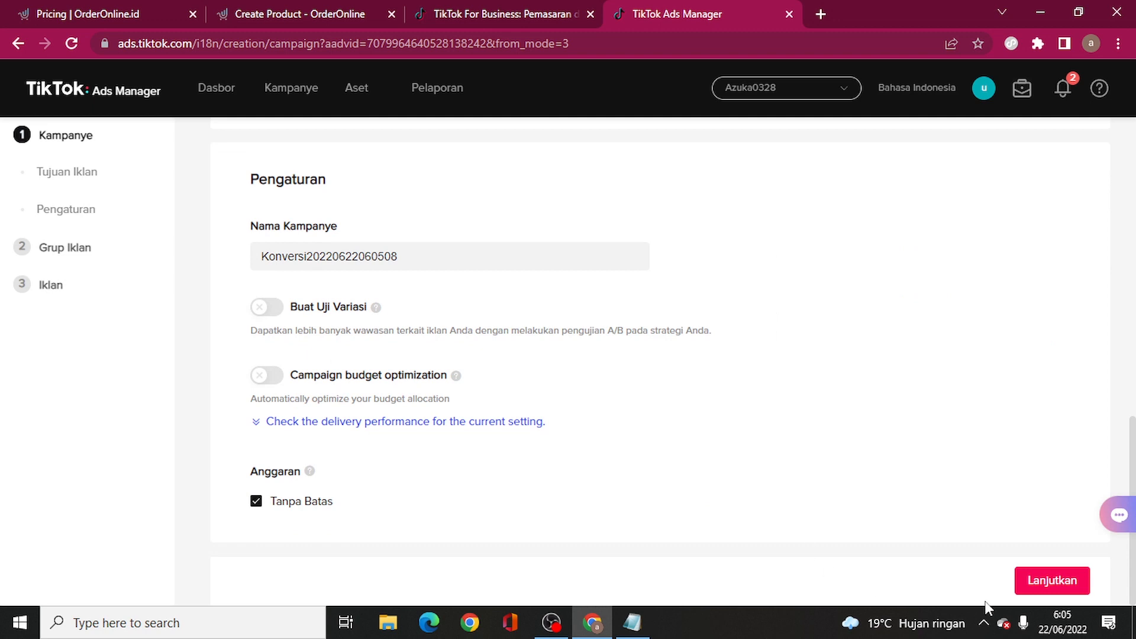
- Continue to the ad group, promote a Situs web, and link the Azuka Orderonline pixel
{"action": "left_click", "coordinate": [1036, 583]}
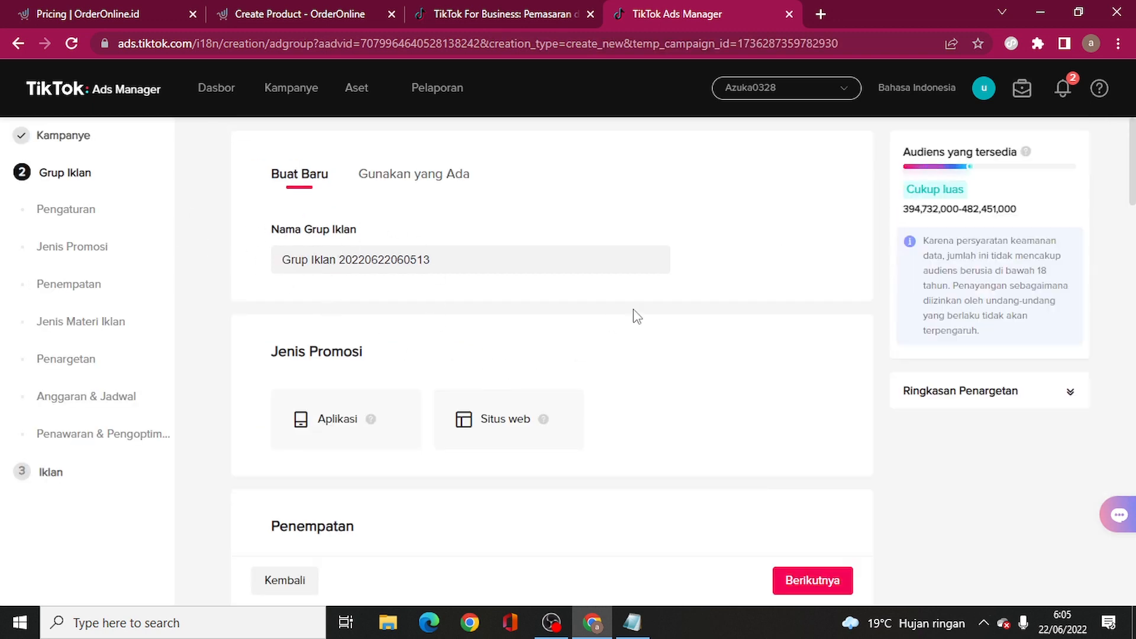
{"action": "scroll", "coordinate": [631, 314], "scroll_direction": "down", "scroll_amount": 3}
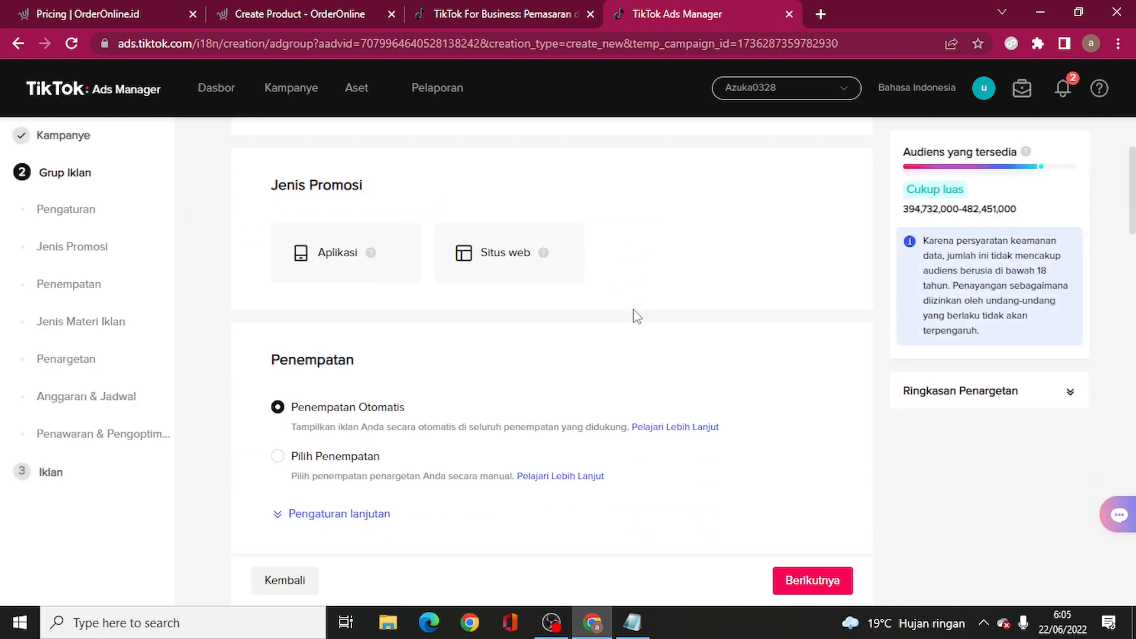
{"action": "left_click", "coordinate": [510, 270]}
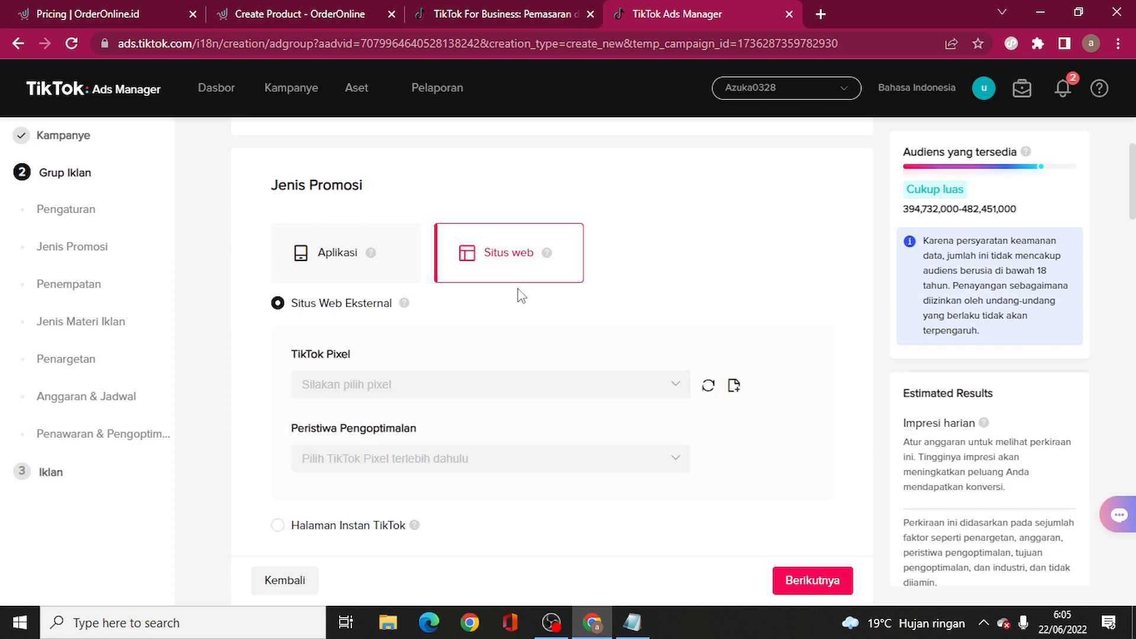
{"action": "left_click", "coordinate": [468, 386]}
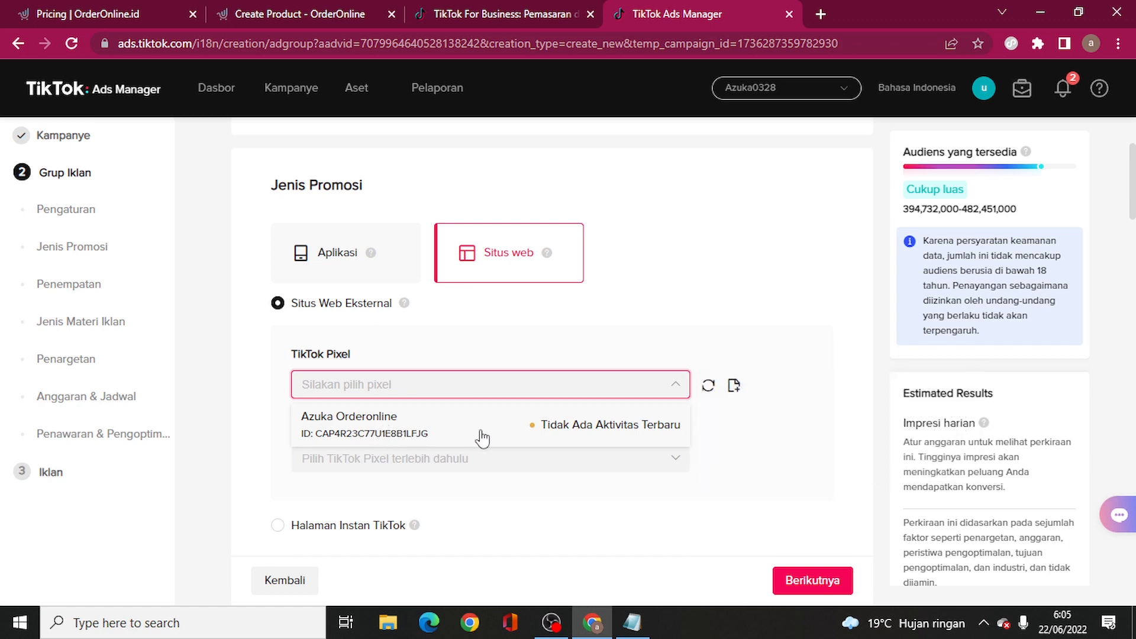
{"action": "mouse_move", "coordinate": [541, 429]}
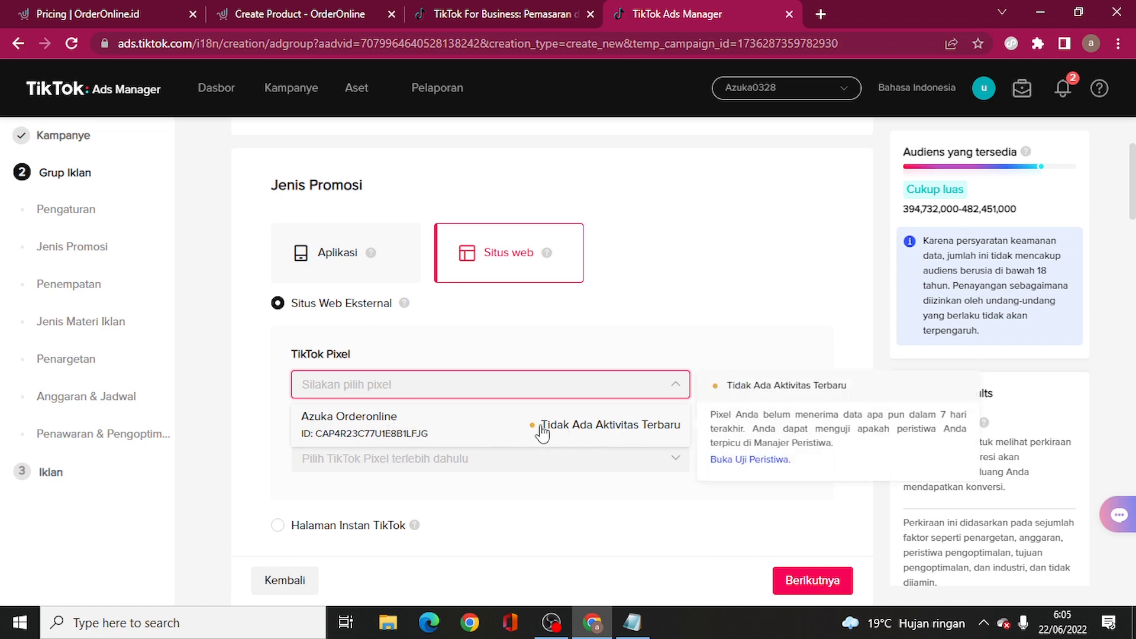
{"action": "left_click", "coordinate": [467, 428]}
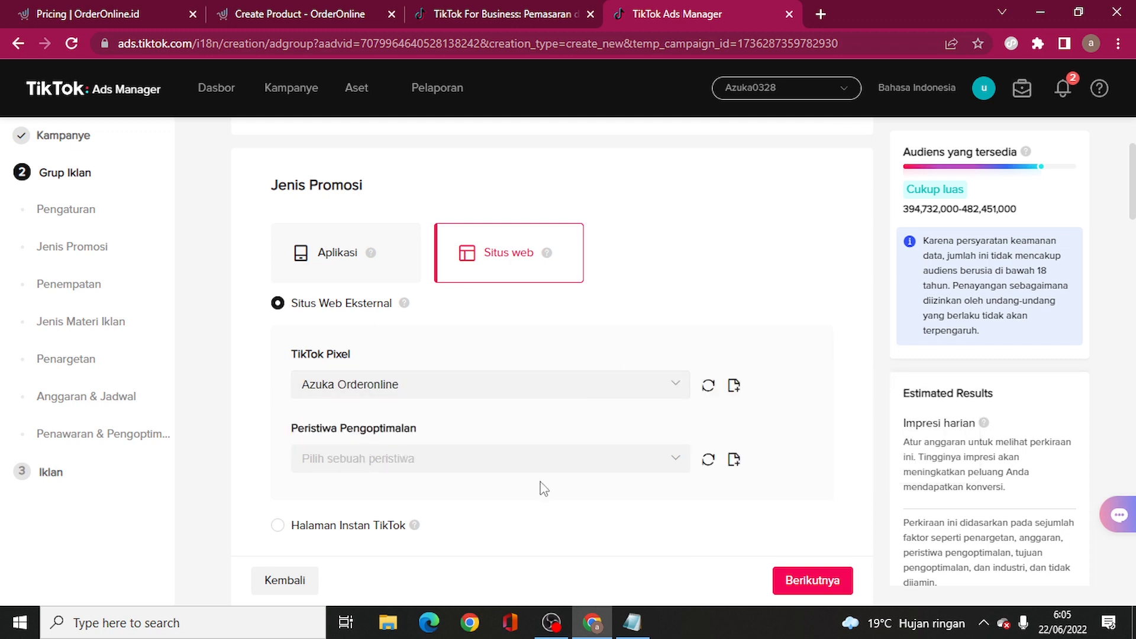
{"action": "left_click", "coordinate": [1091, 43]}
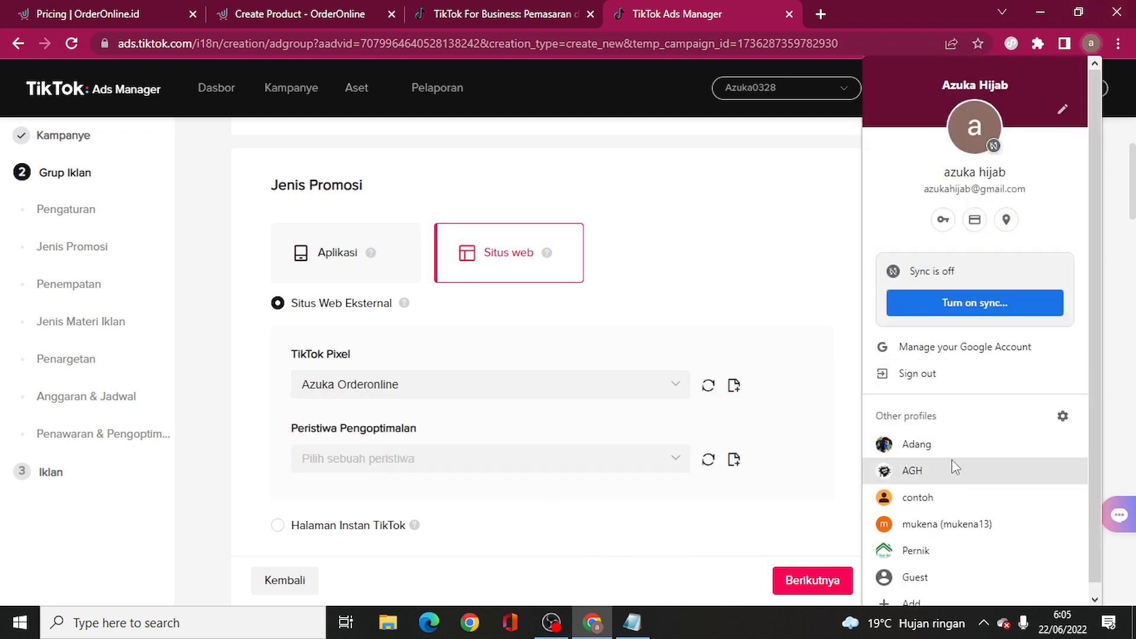
- Open a guest browser window and load the pasted bergomaryam checkout page URL
{"action": "scroll", "coordinate": [951, 459], "scroll_direction": "down", "scroll_amount": 1}
{"action": "left_click", "coordinate": [922, 563]}
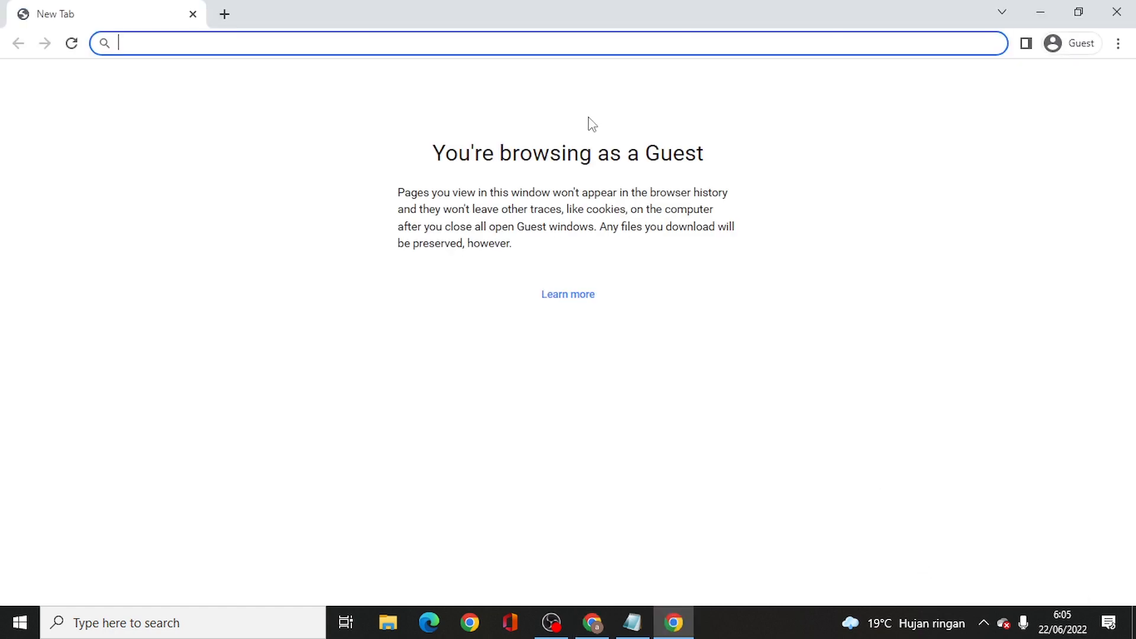
{"action": "type", "text": "https://azukahijab.orderonline.id/bergomaryam"}
{"action": "key", "text": "Return"}
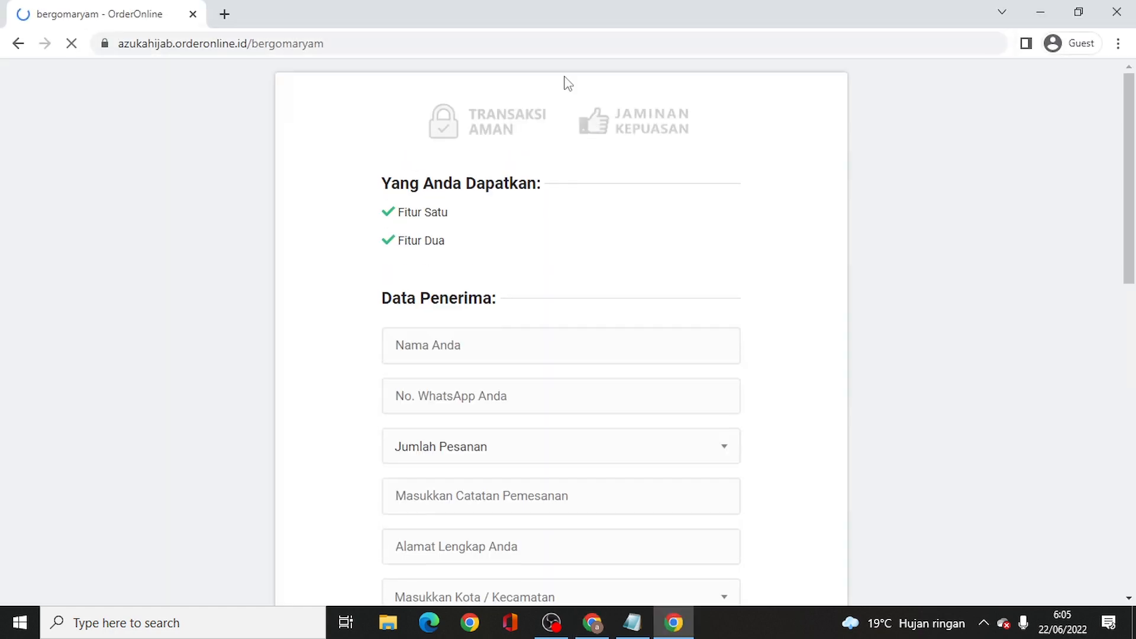
{"action": "scroll", "coordinate": [462, 306], "scroll_direction": "down", "scroll_amount": 1}
- Enter the buyer's name and WhatsApp number, and set the order quantity to 1
{"action": "left_click", "coordinate": [462, 274]}
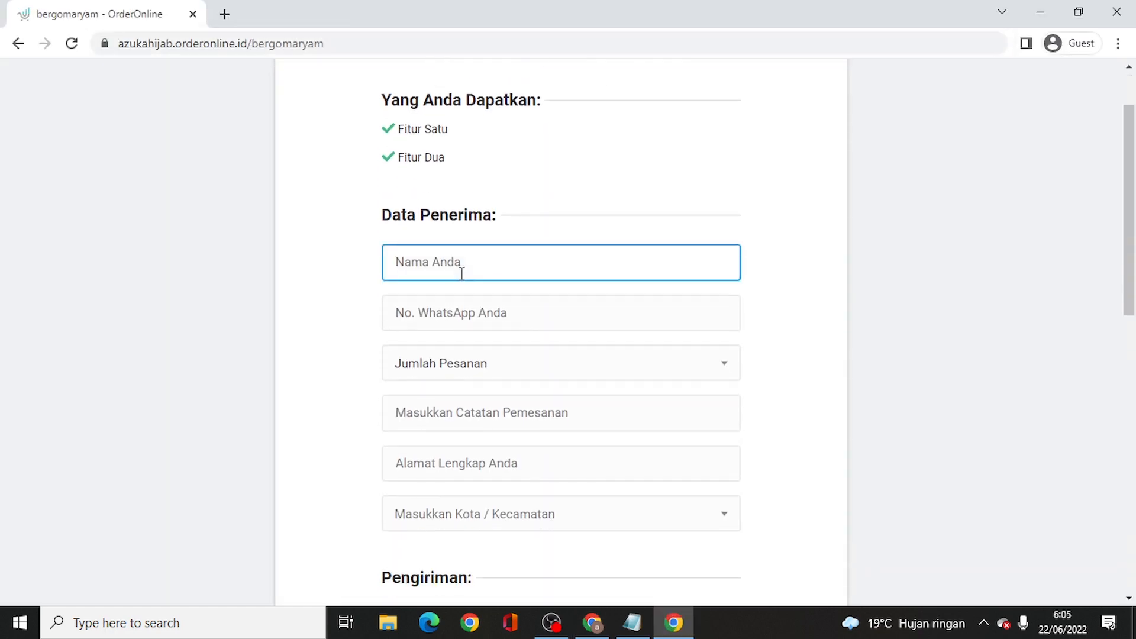
{"action": "type", "text": "adang"}
{"action": "key", "text": "Tab"}
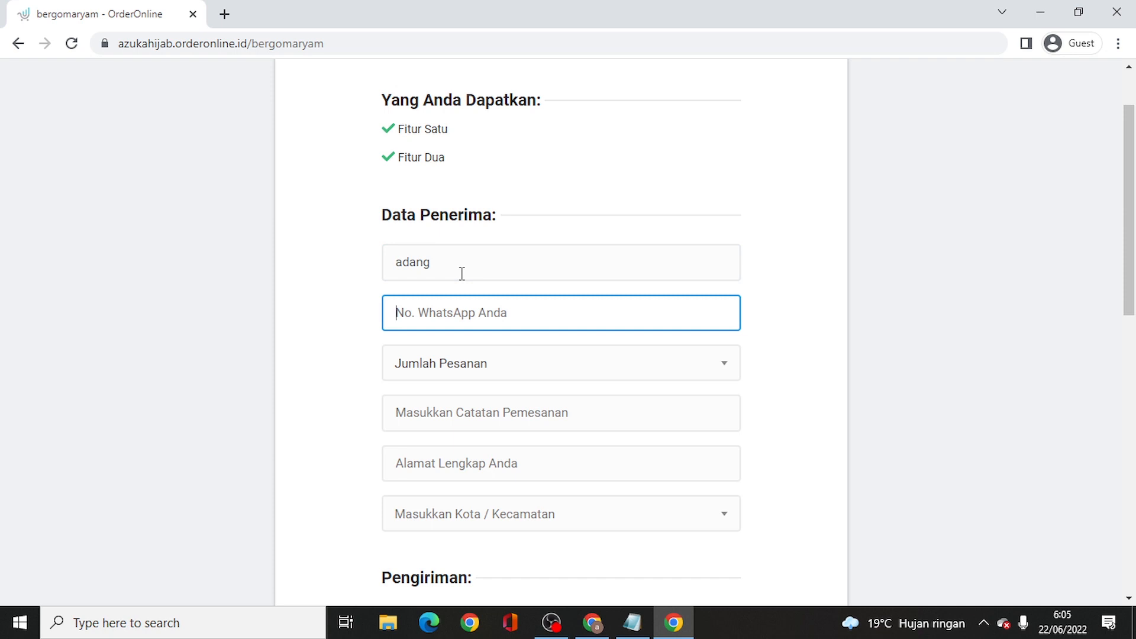
{"action": "key", "text": "Tab"}
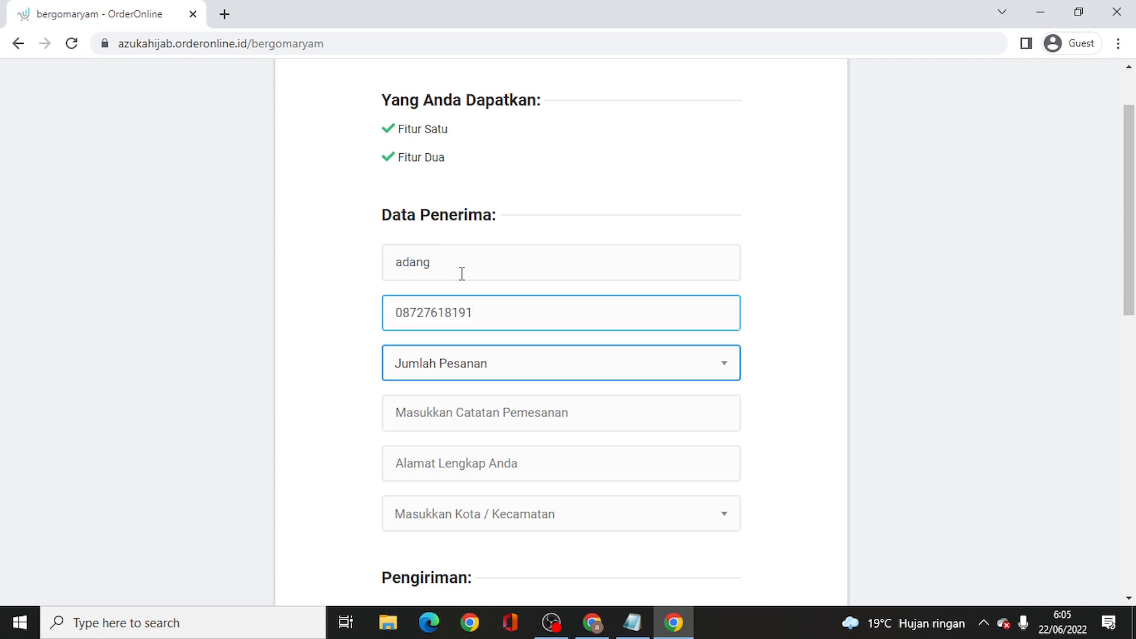
{"action": "key", "text": "Return"}
{"action": "key", "text": "Tab"}
{"action": "key", "text": "Tab"}
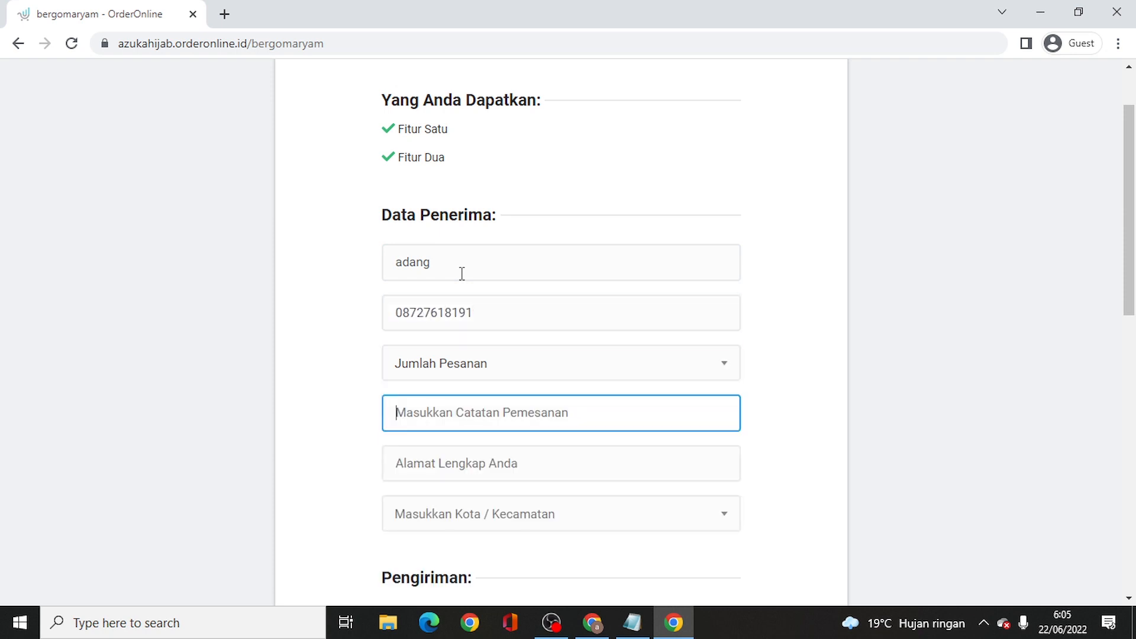
{"action": "left_click", "coordinate": [497, 374]}
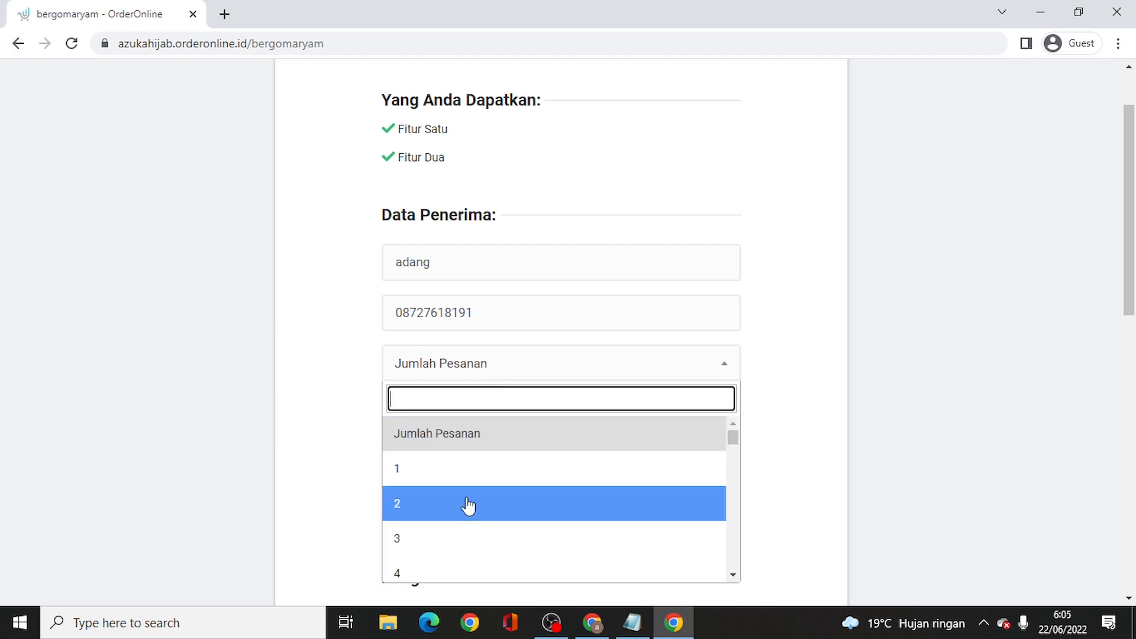
{"action": "left_click", "coordinate": [467, 462]}
- Add the note 'biru', fill in the delivery address, and choose Bungursari, Kota Tasikmalaya
{"action": "left_click", "coordinate": [451, 417]}
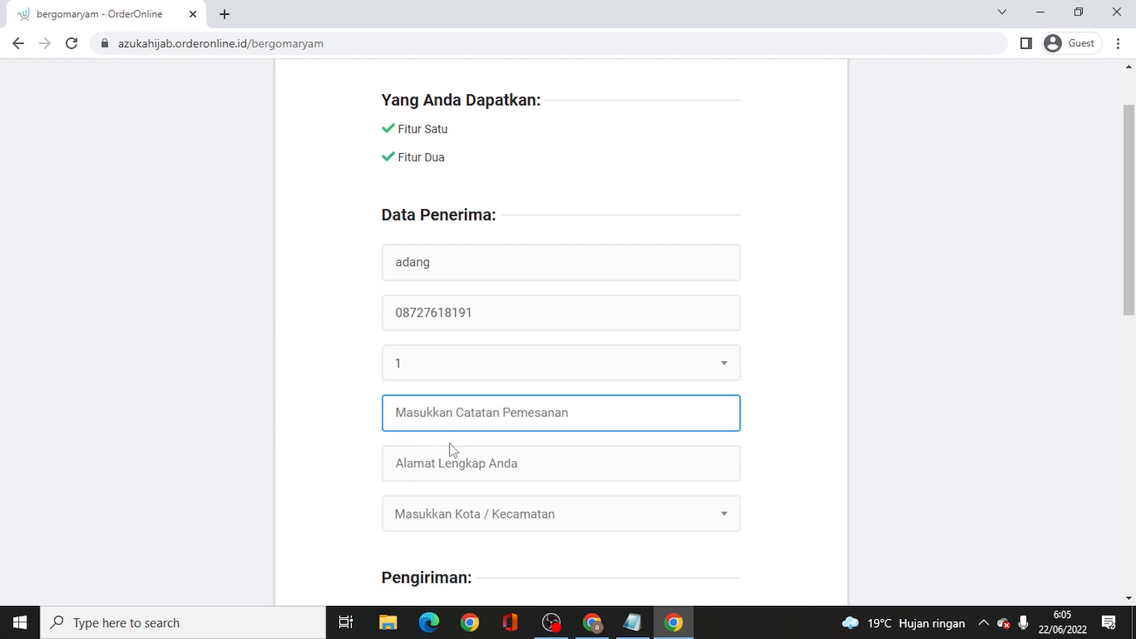
{"action": "type", "text": "biru"}
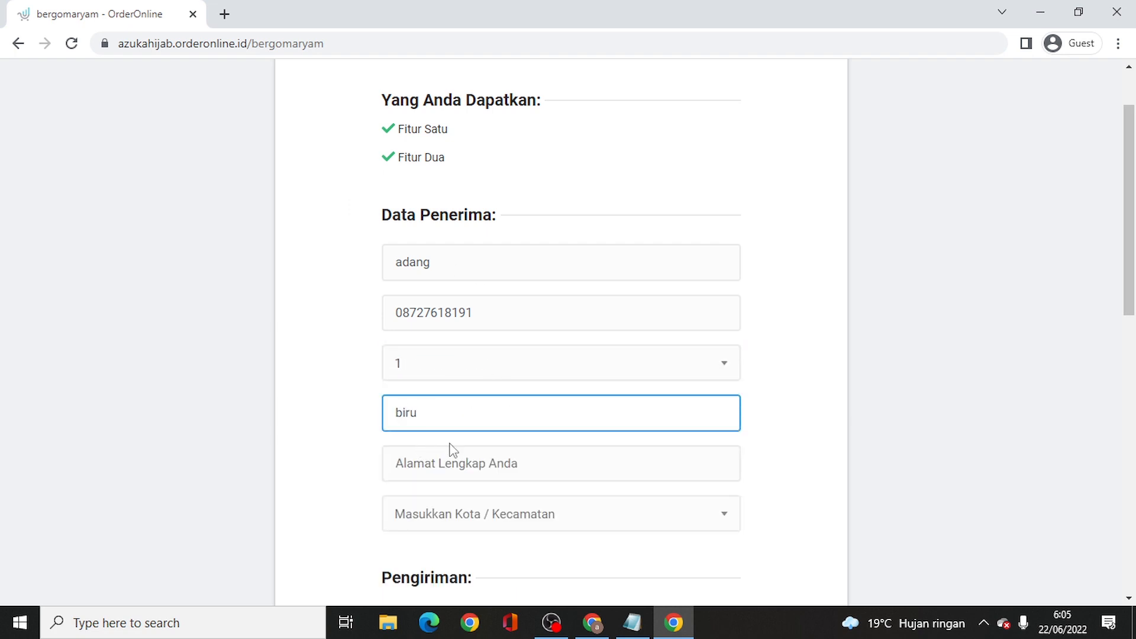
{"action": "left_click", "coordinate": [453, 450]}
{"action": "scroll", "coordinate": [454, 450], "scroll_direction": "down", "scroll_amount": 2}
{"action": "type", "text": "t"}
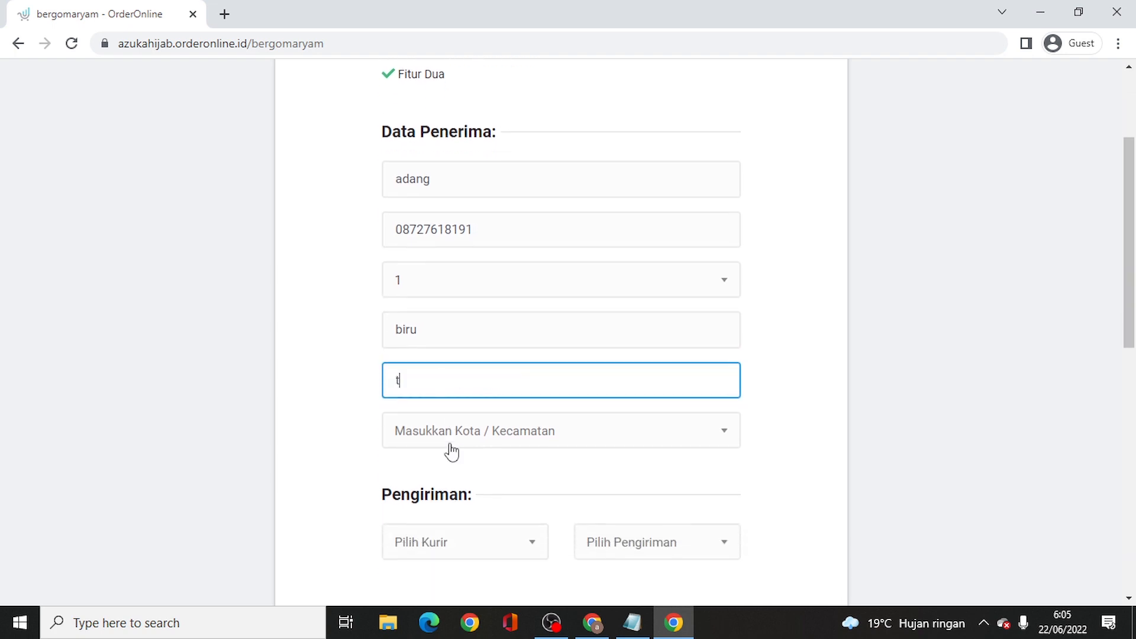
{"action": "type", "text": "asikmalaya"}
{"action": "left_click", "coordinate": [451, 451]}
{"action": "type", "text": "kota t"}
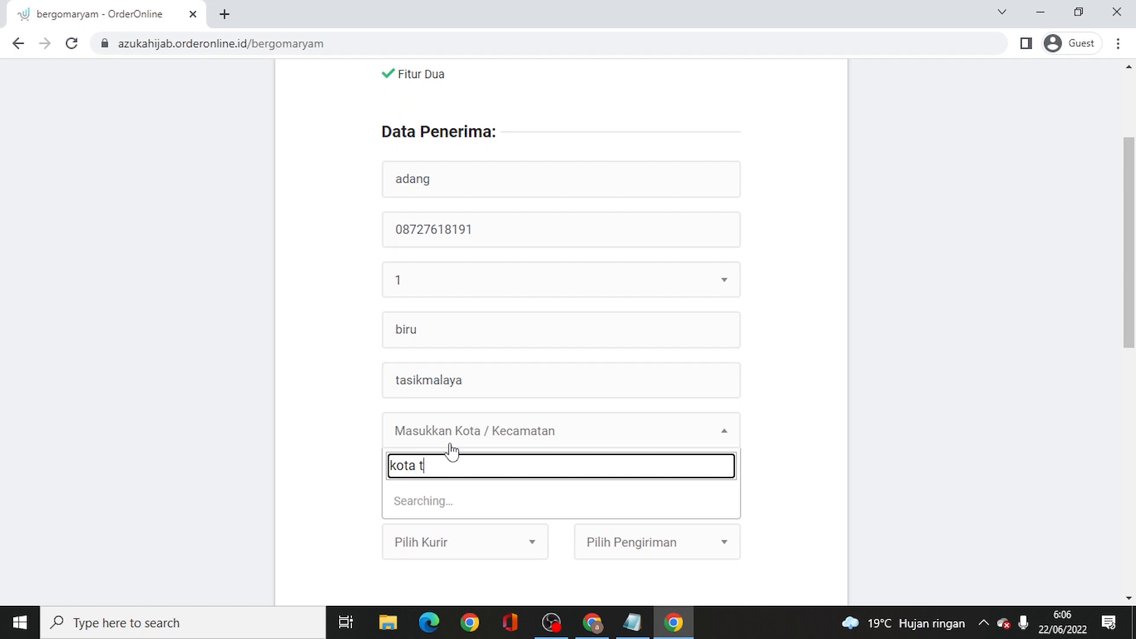
{"action": "type", "text": "asik"}
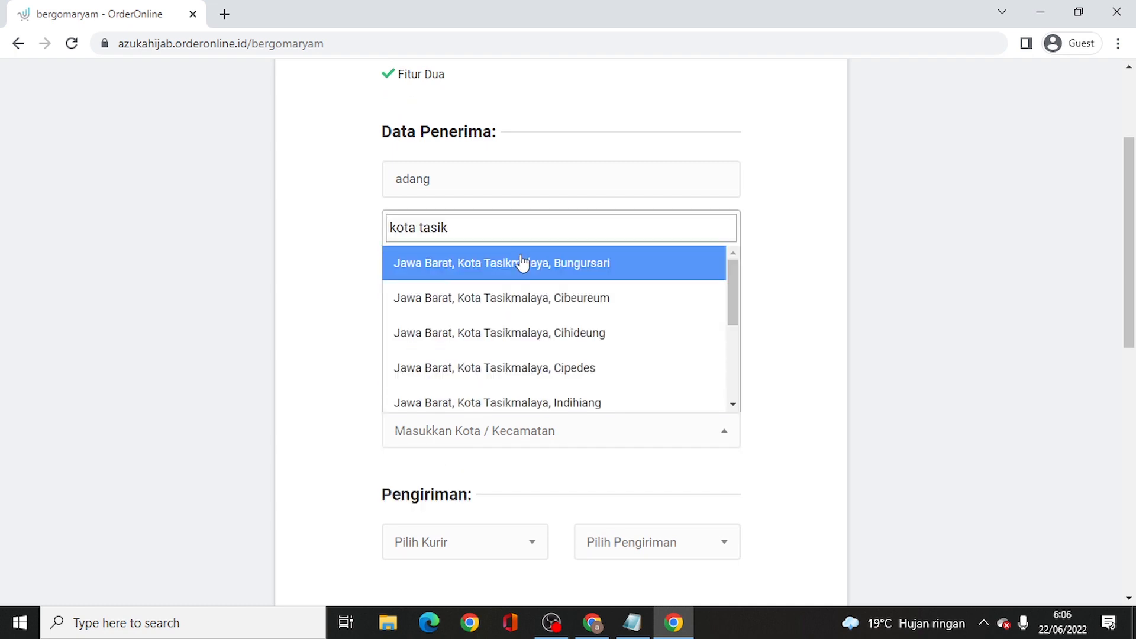
{"action": "left_click", "coordinate": [522, 263]}
- Choose cash on delivery and submit the Rp70.000 order
{"action": "scroll", "coordinate": [495, 497], "scroll_direction": "down", "scroll_amount": 5}
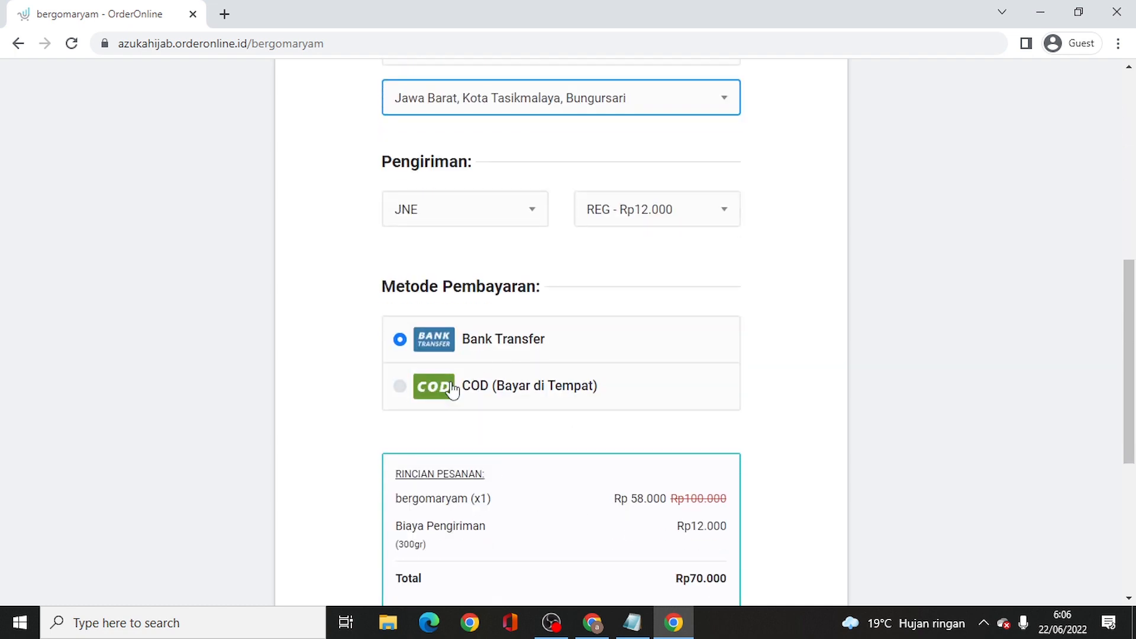
{"action": "left_click", "coordinate": [400, 386]}
{"action": "scroll", "coordinate": [631, 370], "scroll_direction": "down", "scroll_amount": 5}
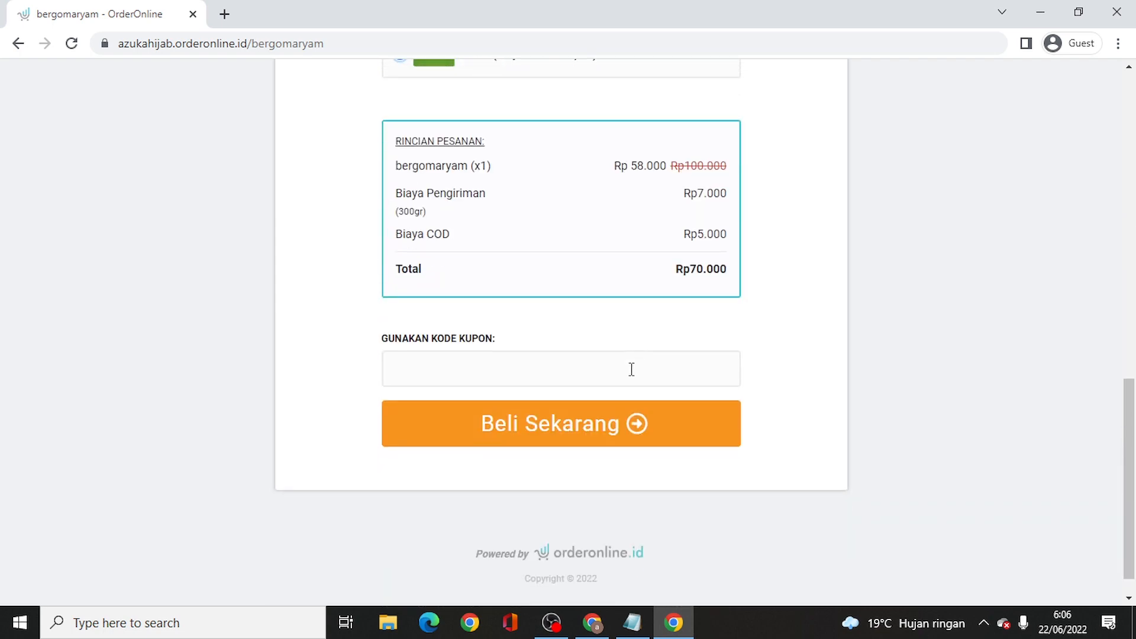
{"action": "left_click", "coordinate": [592, 433]}
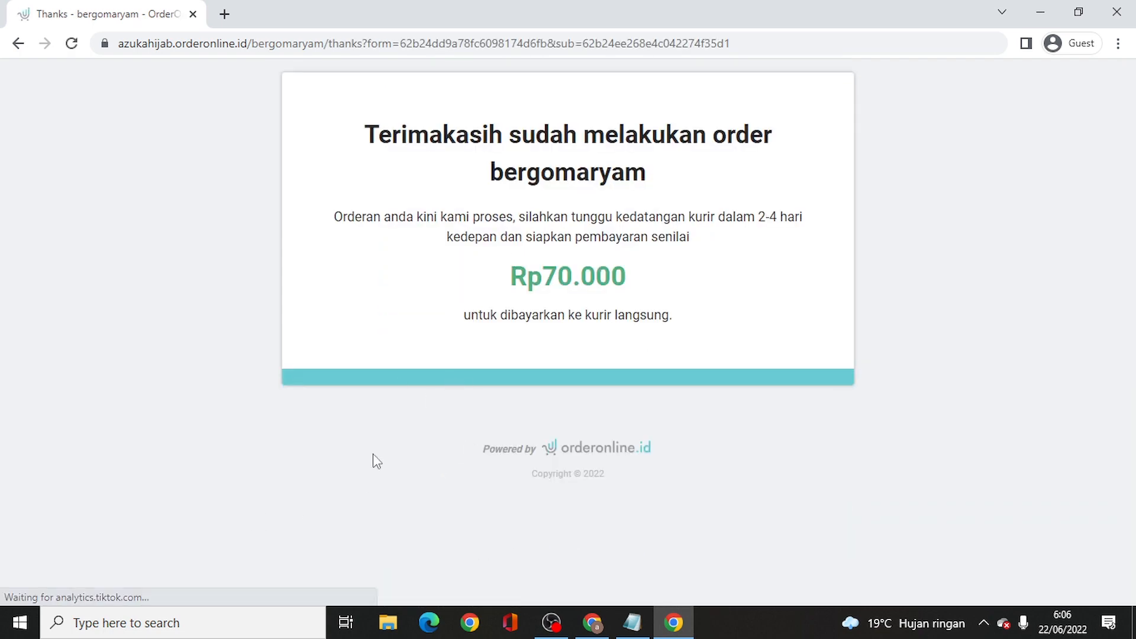
- Back in TikTok Ads Manager, open the TikTok Pixel list and reload the ad setup page
{"action": "left_click", "coordinate": [592, 622]}
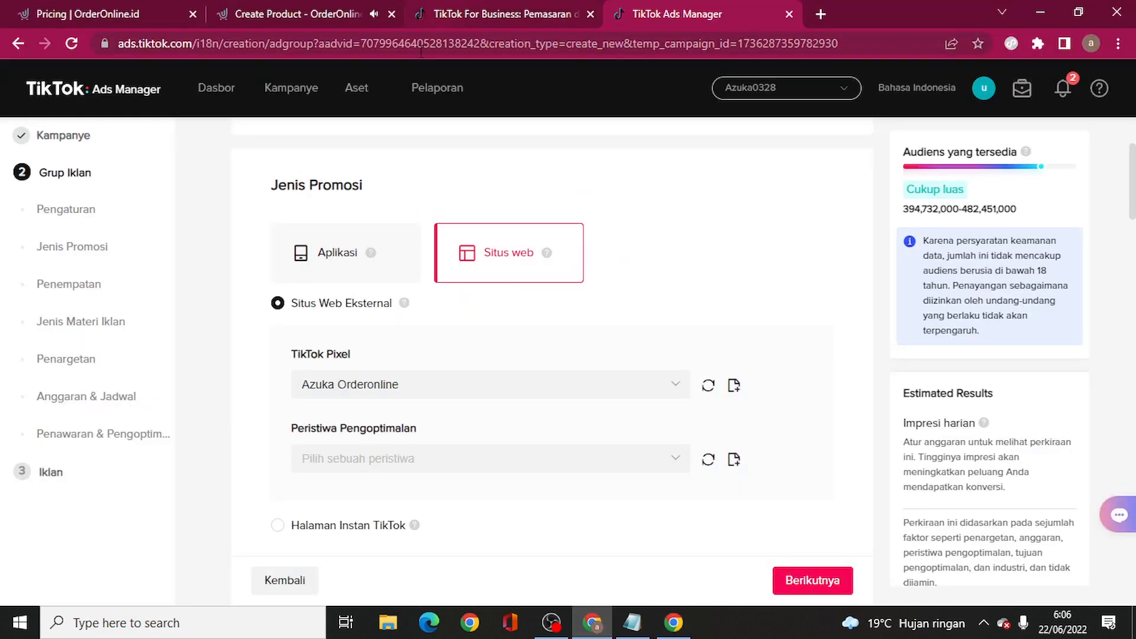
{"action": "scroll", "coordinate": [467, 258], "scroll_direction": "up", "scroll_amount": 3}
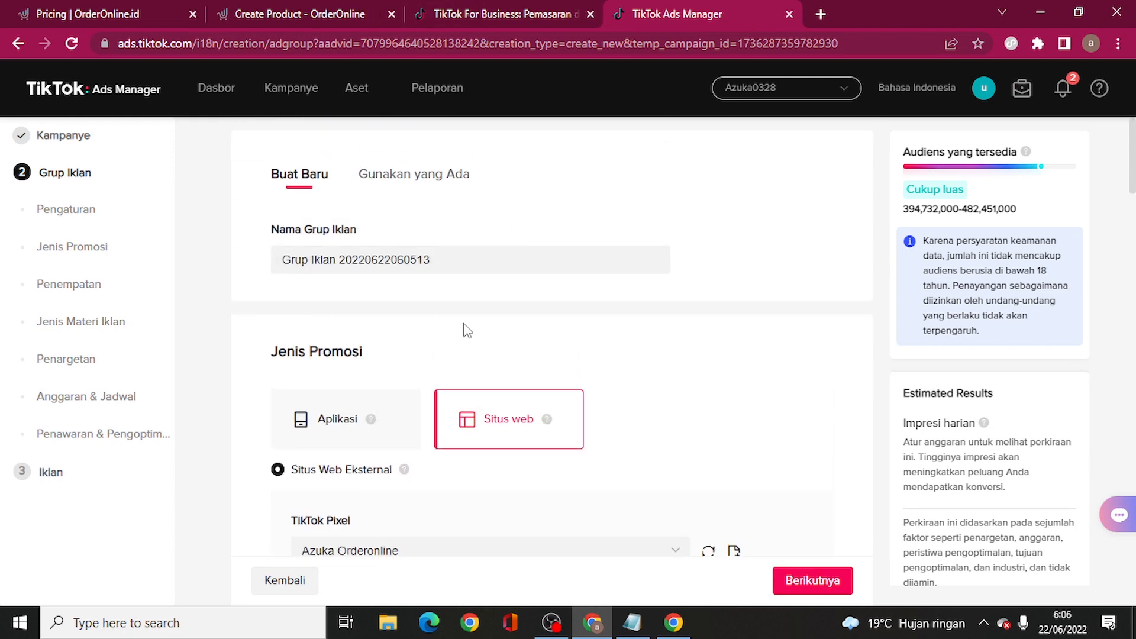
{"action": "scroll", "coordinate": [544, 331], "scroll_direction": "down", "scroll_amount": 3}
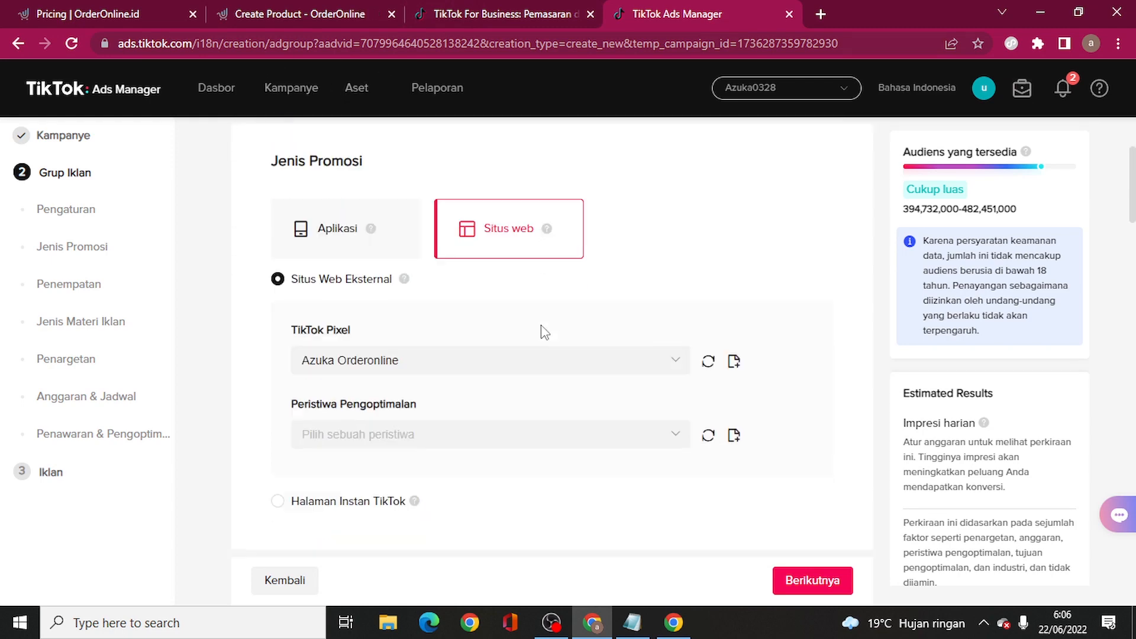
{"action": "scroll", "coordinate": [544, 332], "scroll_direction": "down", "scroll_amount": 2}
{"action": "left_click", "coordinate": [492, 228]}
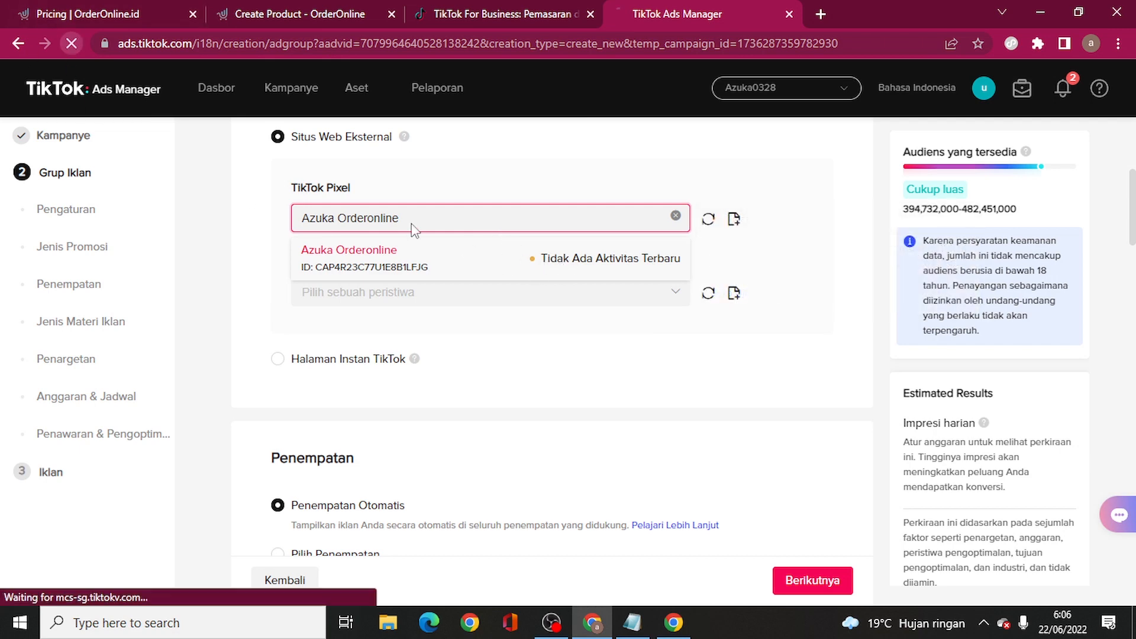
{"action": "left_click", "coordinate": [636, 134]}
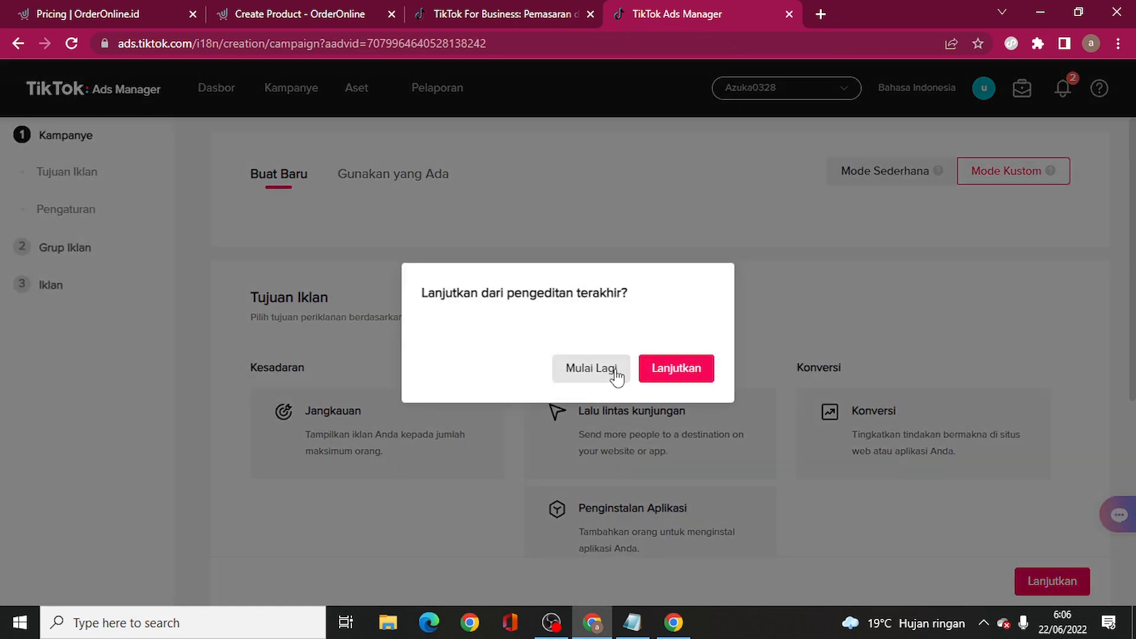
- Discard the old draft, start over with the Konversi objective, and continue to the ad group
{"action": "left_click", "coordinate": [616, 372]}
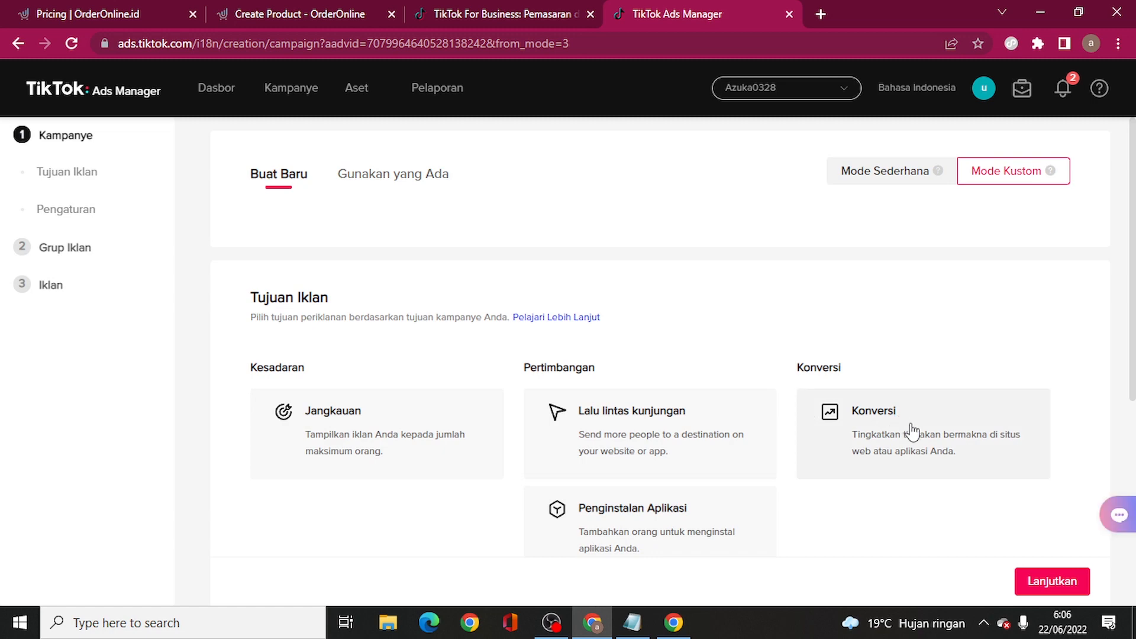
{"action": "left_click", "coordinate": [933, 433]}
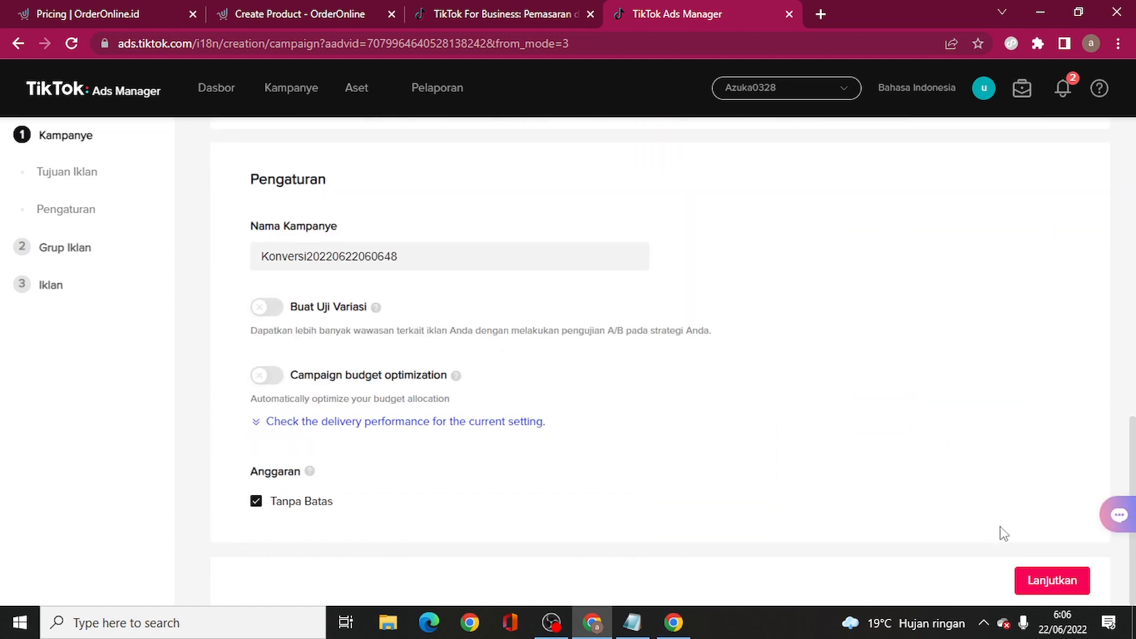
{"action": "left_click", "coordinate": [1044, 581]}
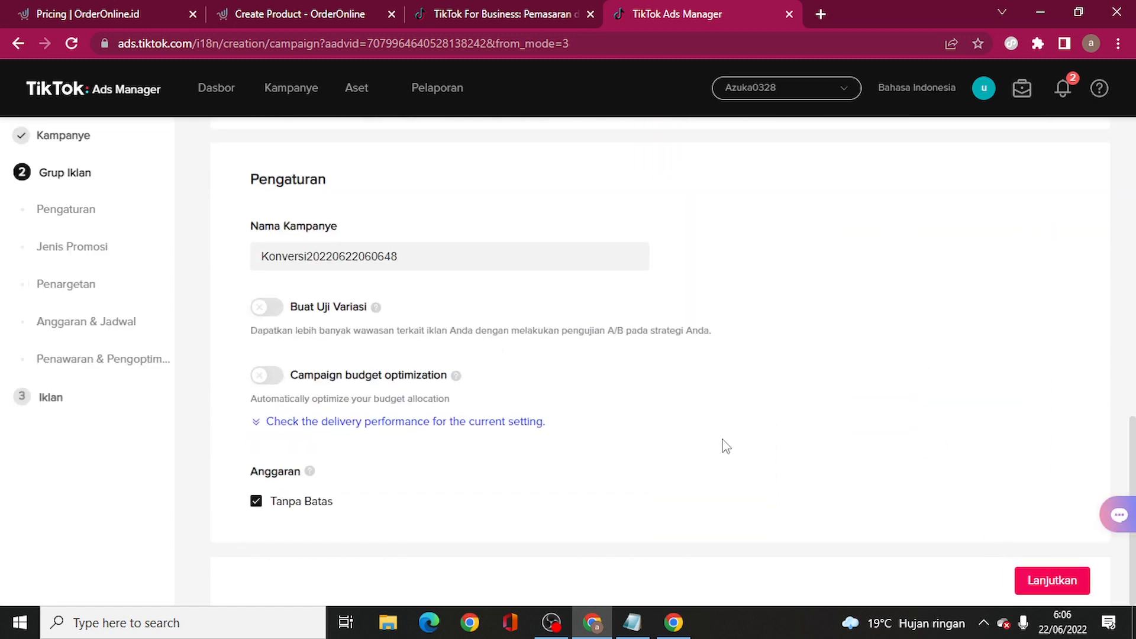
- Set the ad group to promote a Situs web tracked by the Azuka Orderonline pixel
{"action": "left_click", "coordinate": [676, 624]}
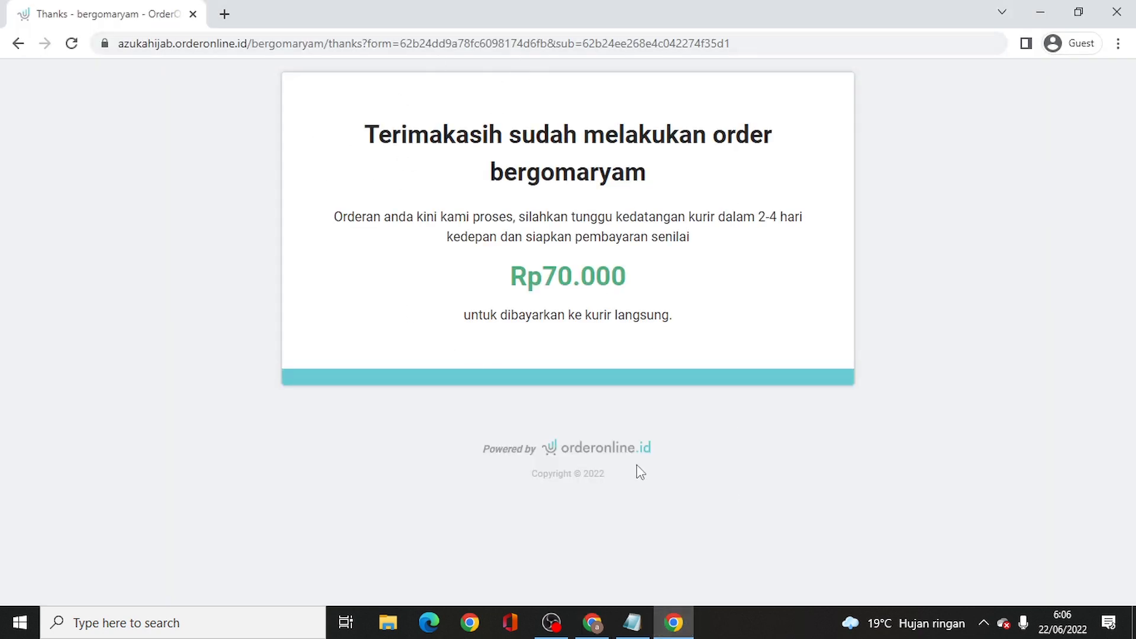
{"action": "left_click", "coordinate": [592, 623]}
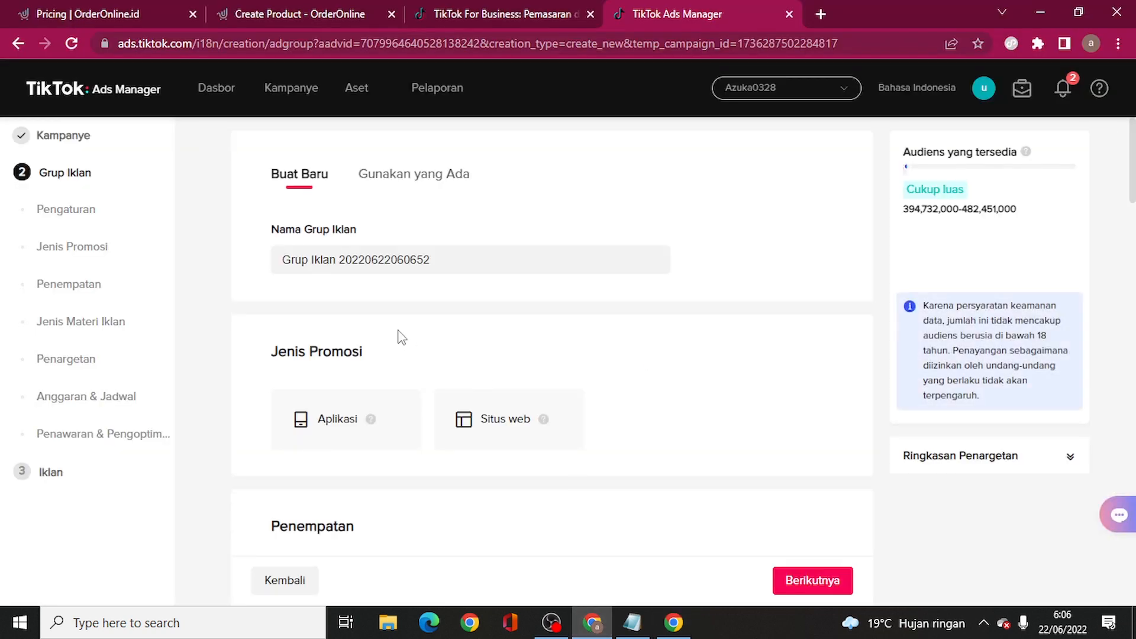
{"action": "scroll", "coordinate": [503, 336], "scroll_direction": "down", "scroll_amount": 1}
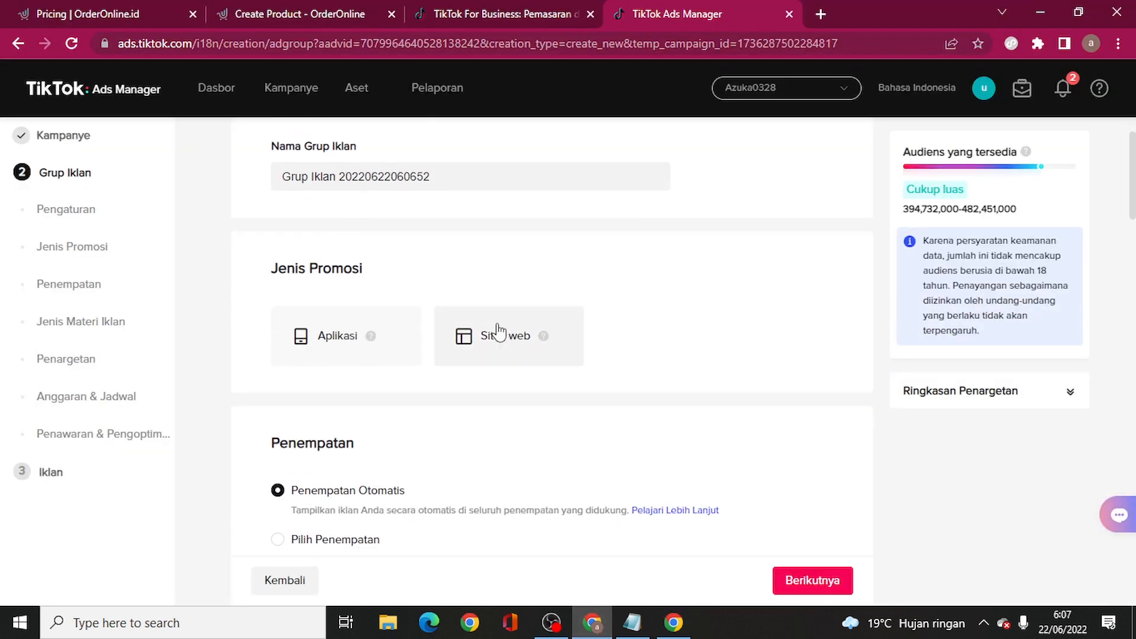
{"action": "left_click", "coordinate": [499, 331]}
{"action": "scroll", "coordinate": [408, 376], "scroll_direction": "down", "scroll_amount": 2}
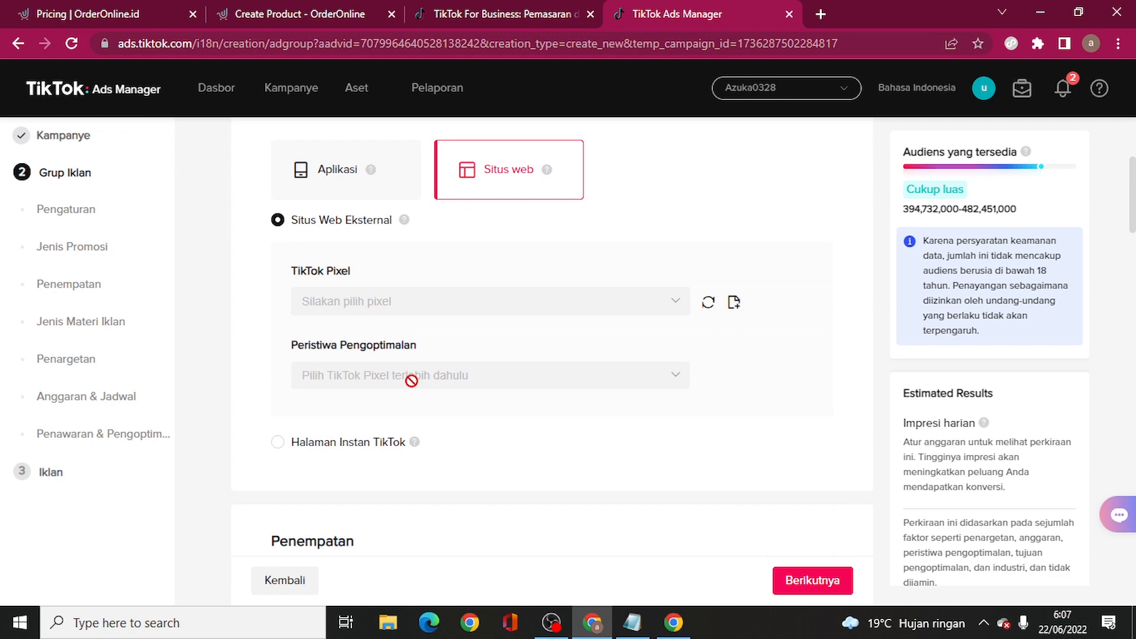
{"action": "left_click", "coordinate": [439, 310]}
{"action": "left_click", "coordinate": [446, 340]}
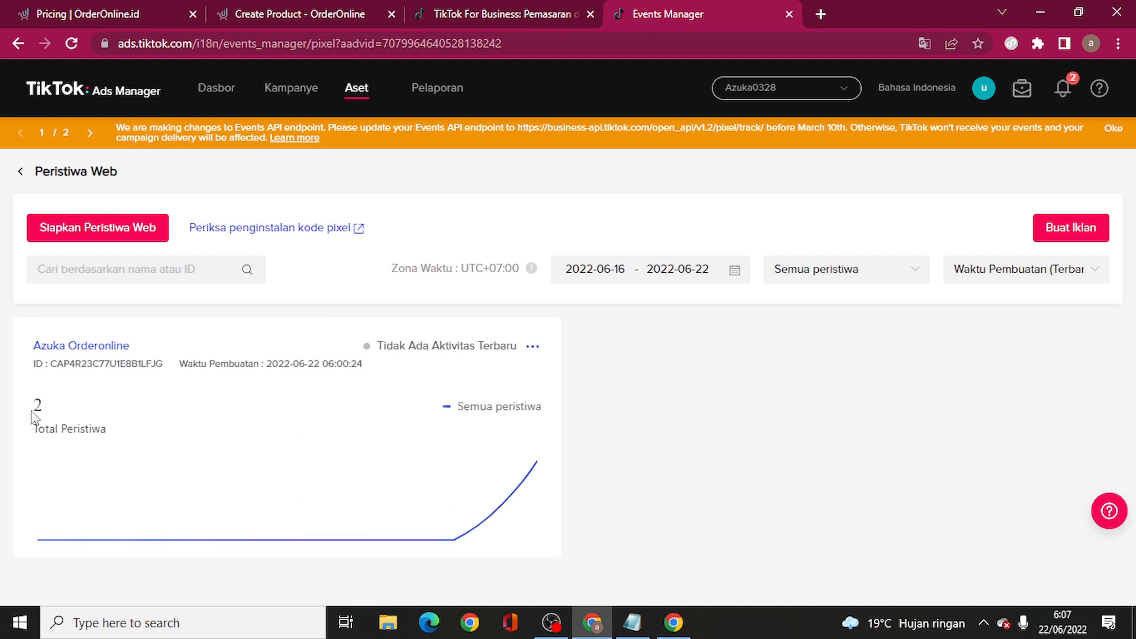
- Highlight the Azuka Orderonline pixel's Total Peristiwa count of 2 in Events Manager
{"action": "left_click_drag", "start_coordinate": [35, 404], "coordinate": [50, 410]}
{"action": "left_click", "coordinate": [38, 401]}
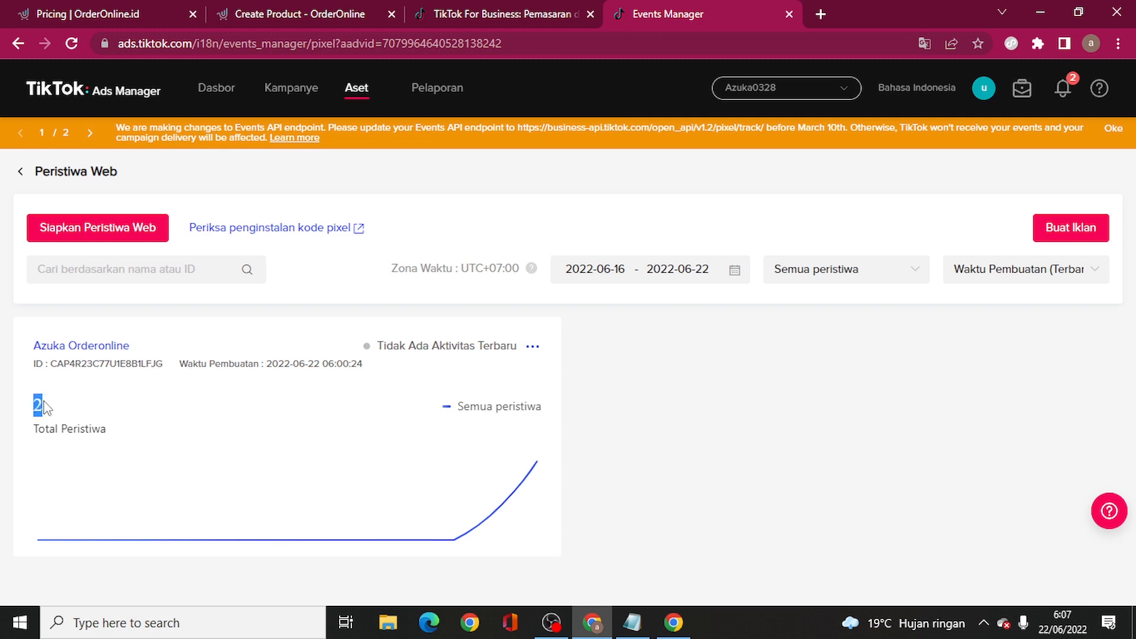